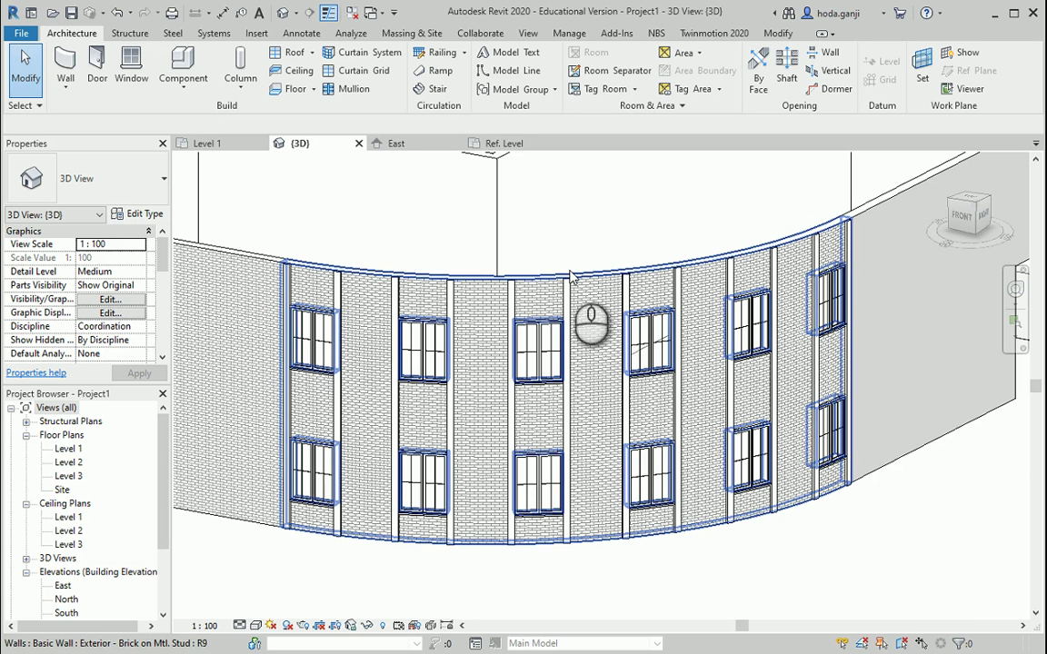
Step: Place a Cornice 2 wall sweep along the curved brick wall between the two window rows
{"action": "left_click", "coordinate": [64, 86]}
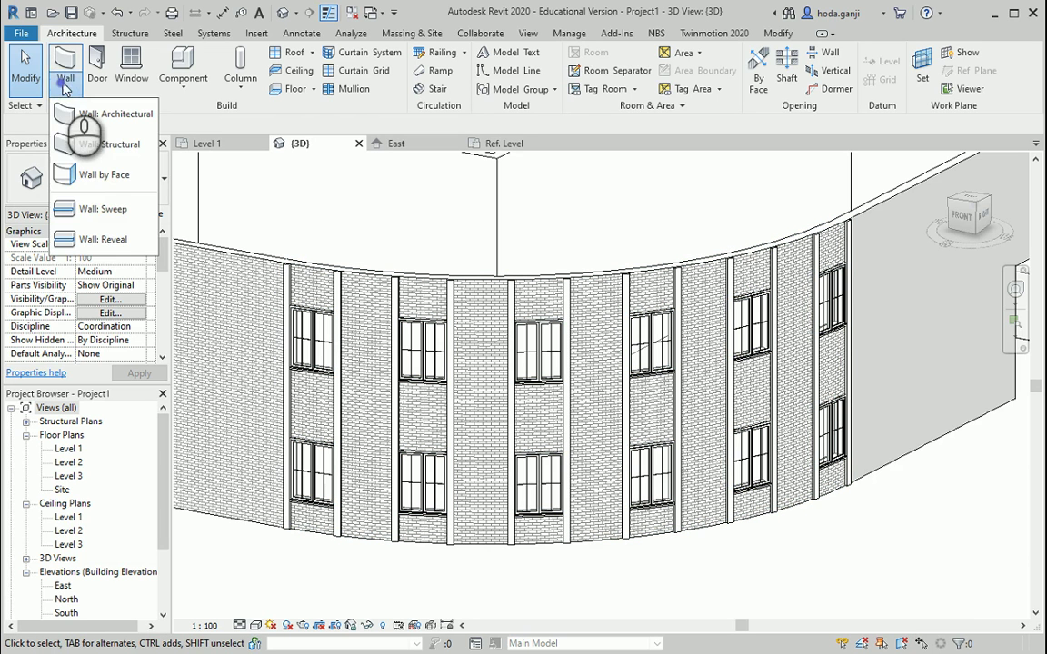
{"action": "left_click", "coordinate": [95, 208]}
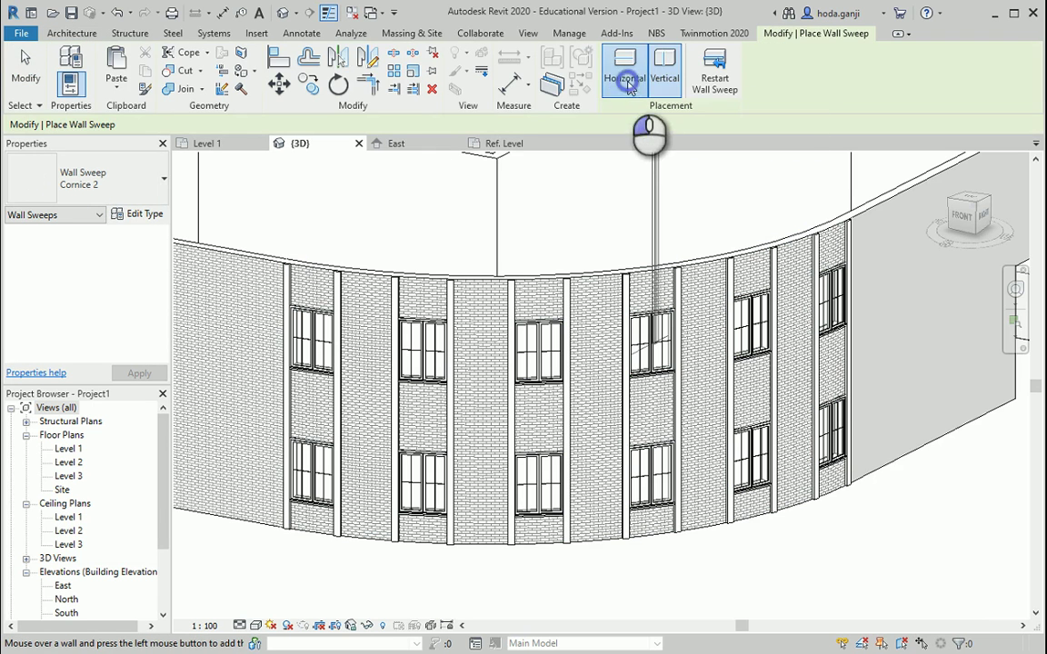
{"action": "left_click", "coordinate": [431, 447]}
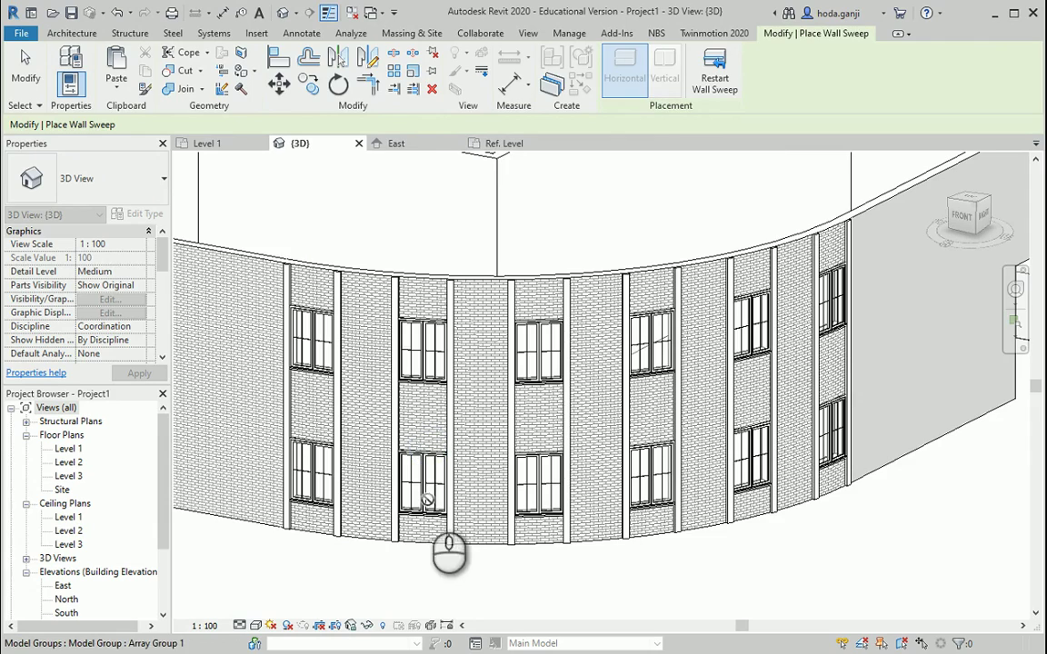
{"action": "middle_click_drag", "start_coordinate": [410, 458], "coordinate": [366, 466], "text": "shift"}
{"action": "key", "text": "Escape"}
{"action": "scroll", "coordinate": [491, 445], "scroll_direction": "up", "scroll_amount": 6}
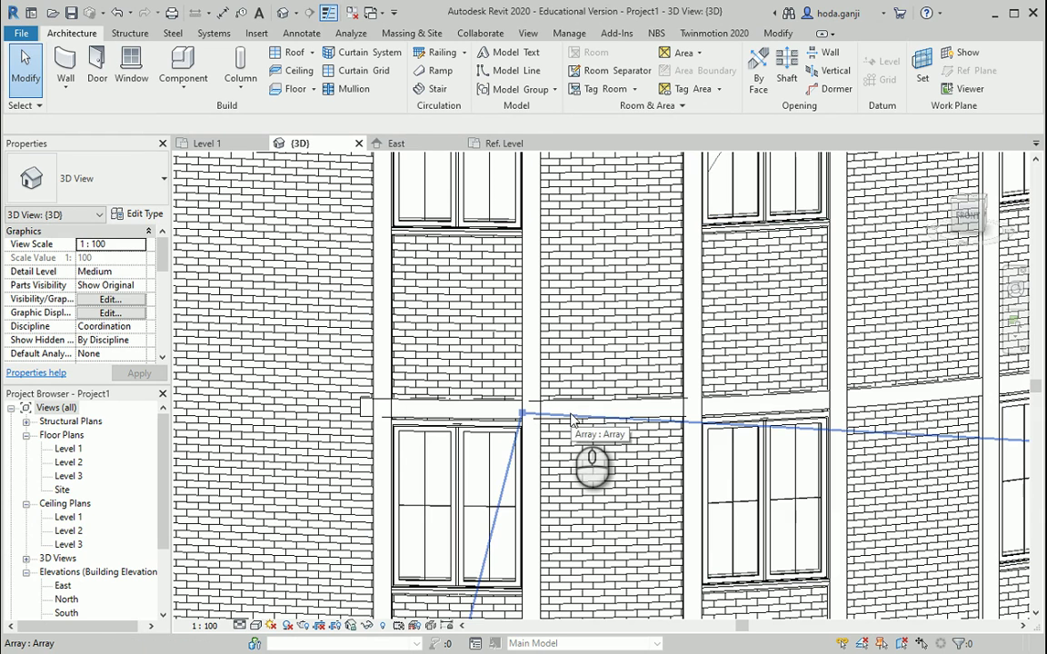
Step: Close Family1 without saving and start a new family from Metric Profile.rft
{"action": "left_click", "coordinate": [553, 145]}
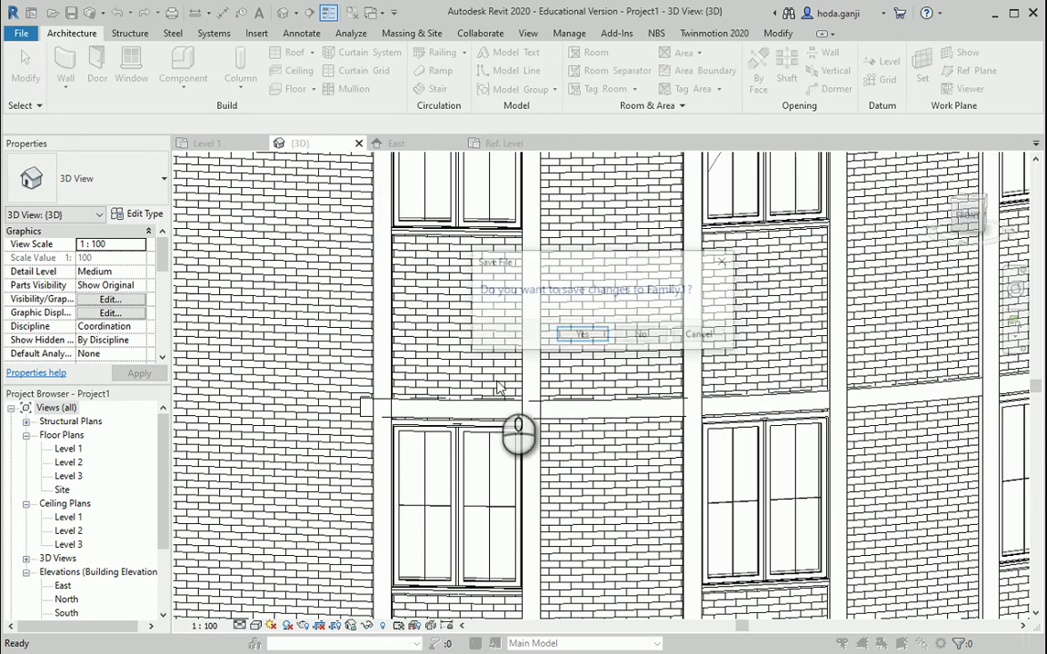
{"action": "left_click", "coordinate": [644, 335]}
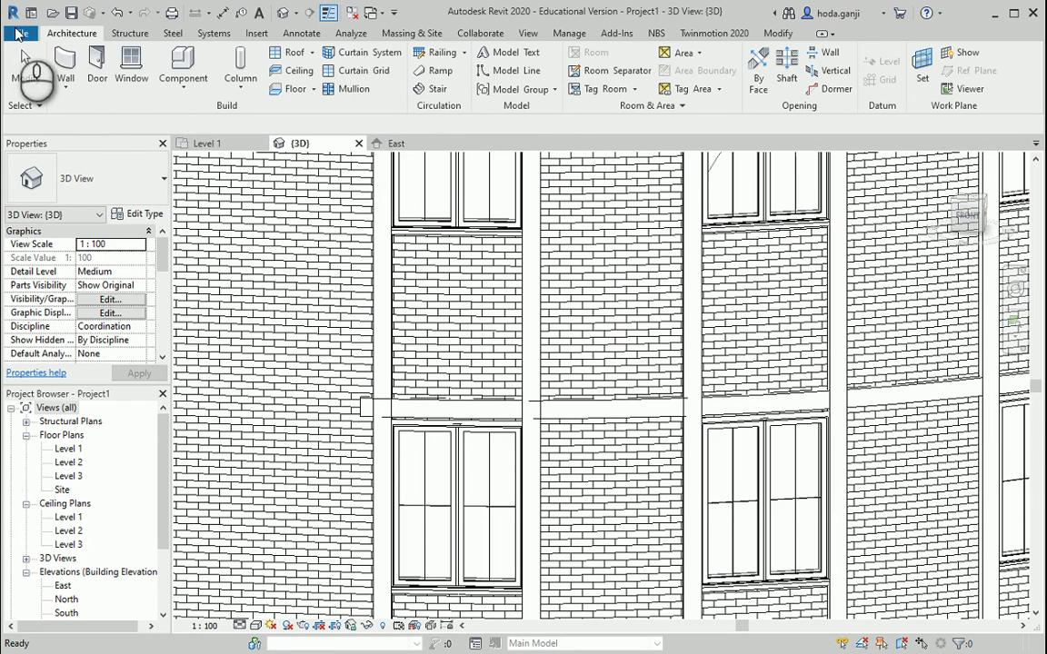
{"action": "left_click", "coordinate": [20, 34]}
{"action": "mouse_move", "coordinate": [101, 91]}
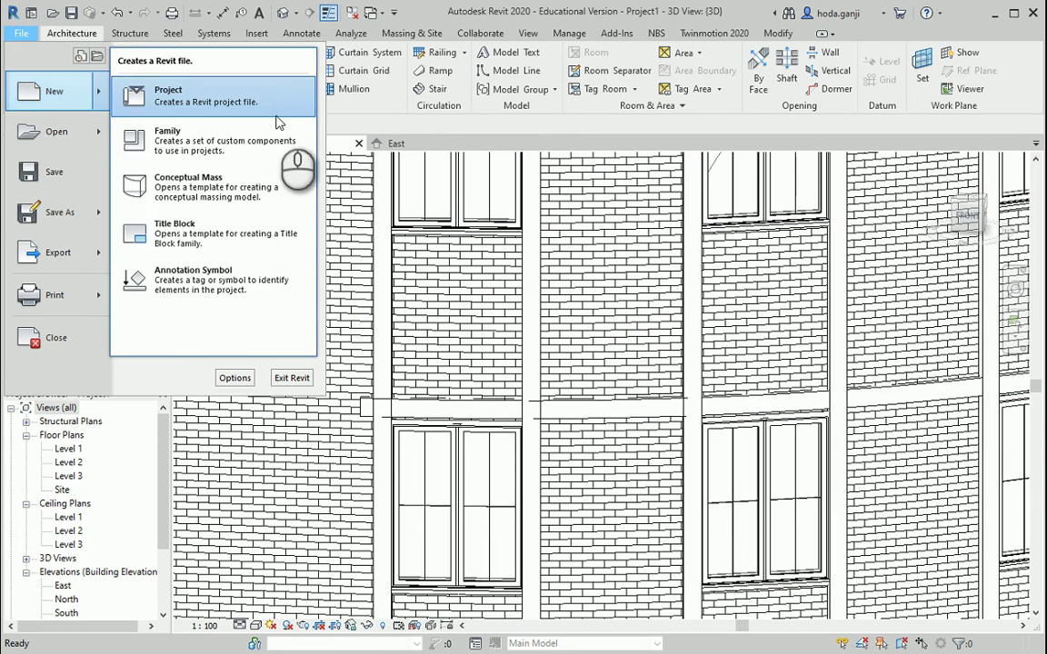
{"action": "left_click", "coordinate": [272, 134]}
{"action": "left_click", "coordinate": [431, 303]}
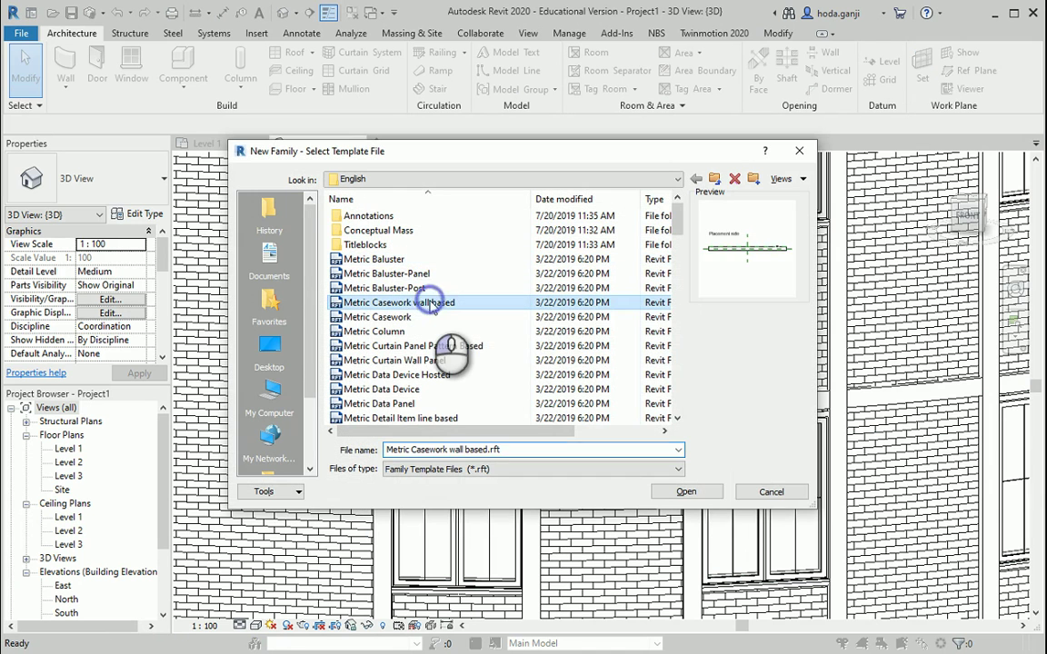
{"action": "key", "text": "Down"}
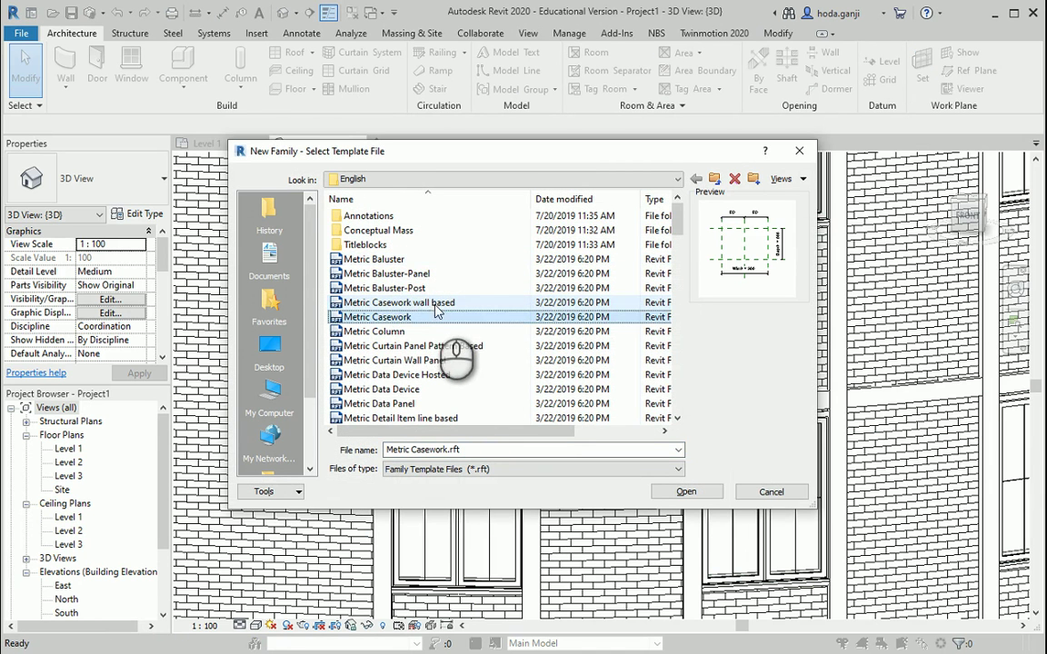
{"action": "scroll", "coordinate": [436, 310], "scroll_direction": "down", "scroll_amount": 16}
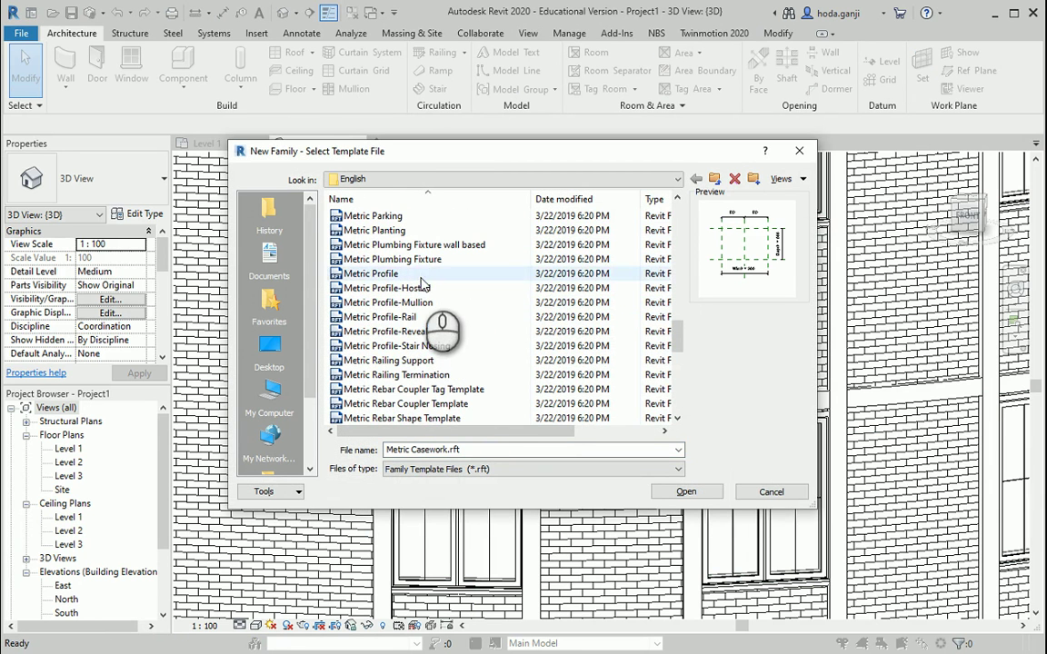
{"action": "left_click", "coordinate": [419, 276]}
Step: Open the Metric Profile family and draw the 300 mm vertical and top profile edges
{"action": "left_click", "coordinate": [686, 491]}
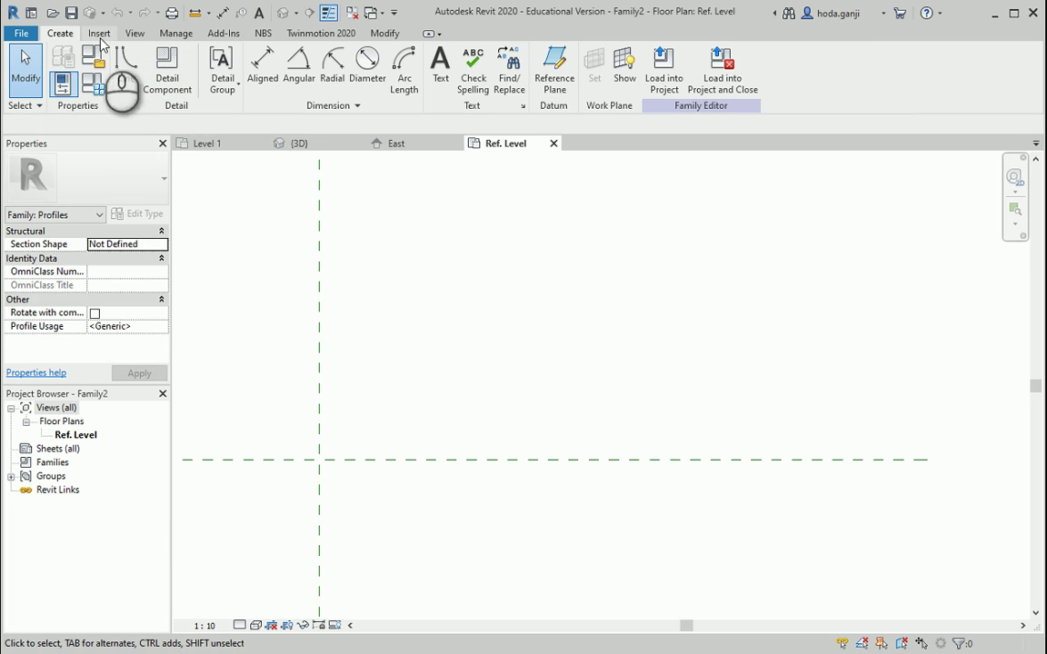
{"action": "left_click", "coordinate": [126, 61]}
{"action": "left_click", "coordinate": [316, 459]}
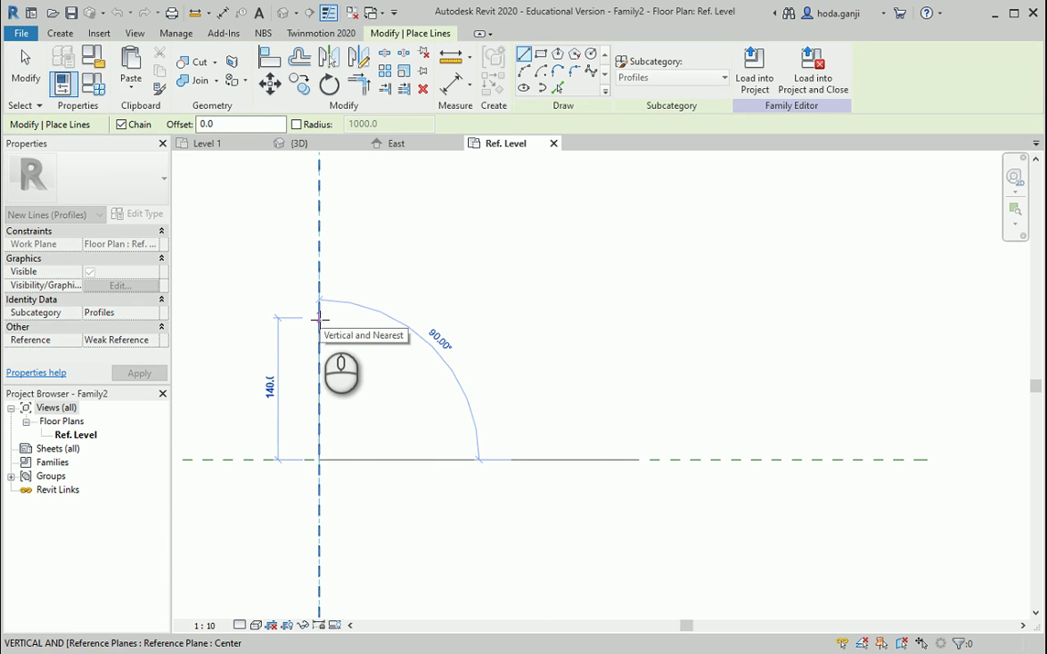
{"action": "type", "text": "300"}
{"action": "key", "text": "Return"}
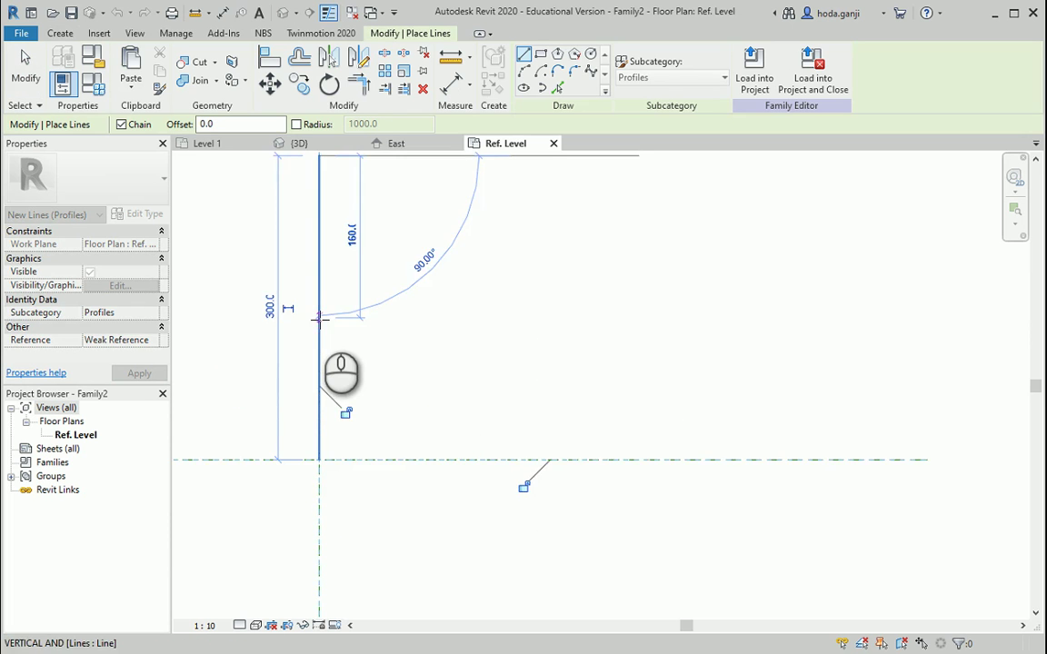
{"action": "scroll", "coordinate": [404, 281], "scroll_direction": "up", "scroll_amount": 2}
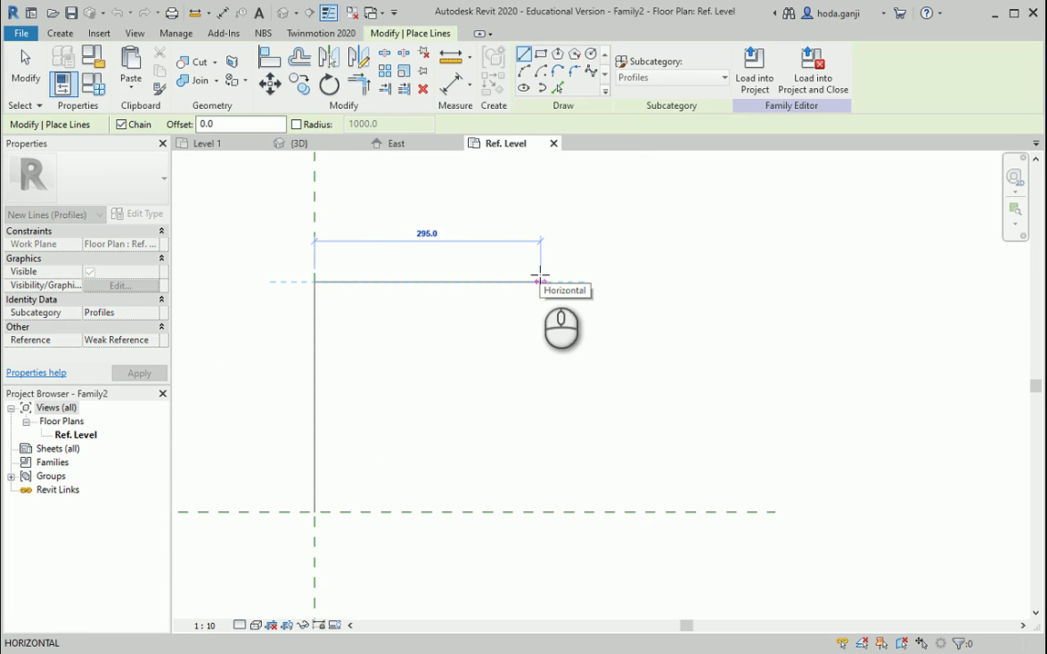
{"action": "key", "text": "Return"}
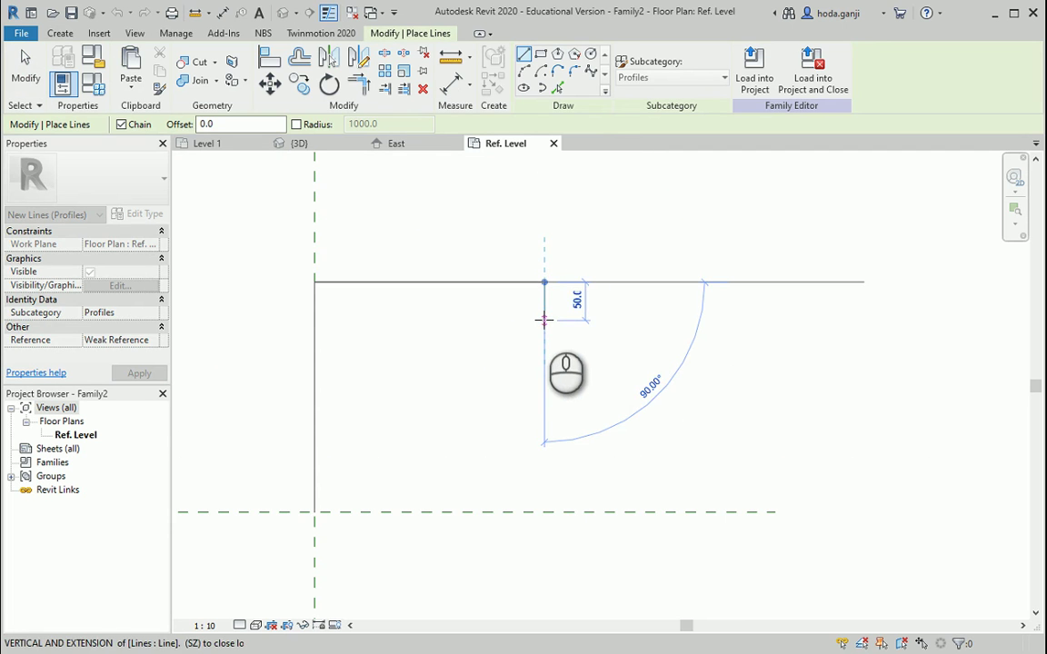
Step: Draw the four stepped drip-notch segments below the top edge
{"action": "left_click", "coordinate": [543, 319]}
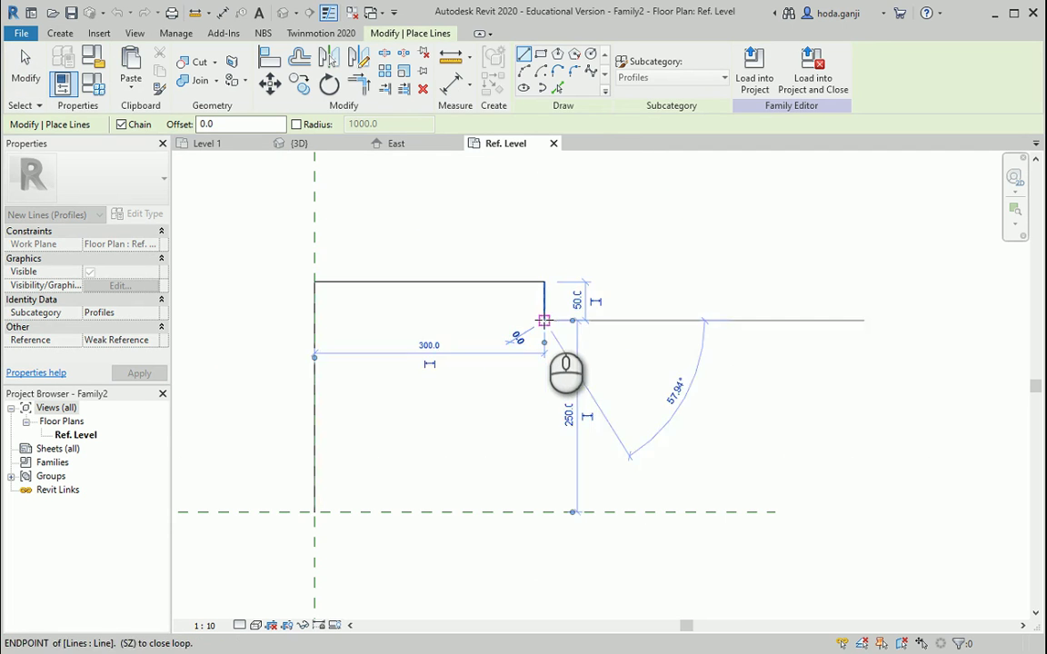
{"action": "left_click", "coordinate": [482, 324]}
{"action": "left_click", "coordinate": [482, 349]}
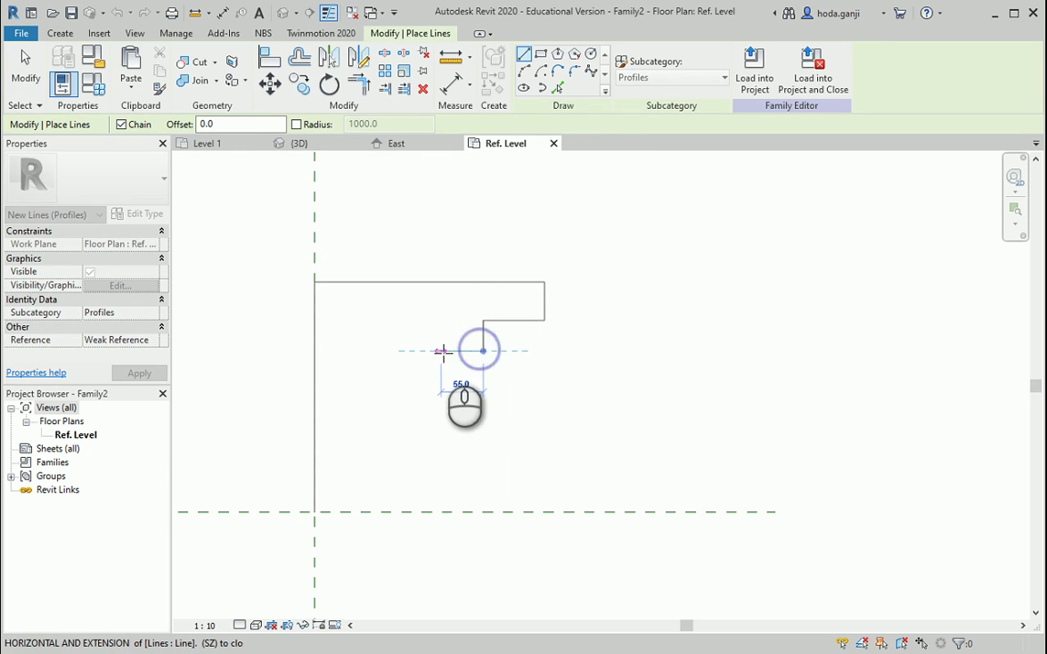
{"action": "left_click", "coordinate": [447, 351]}
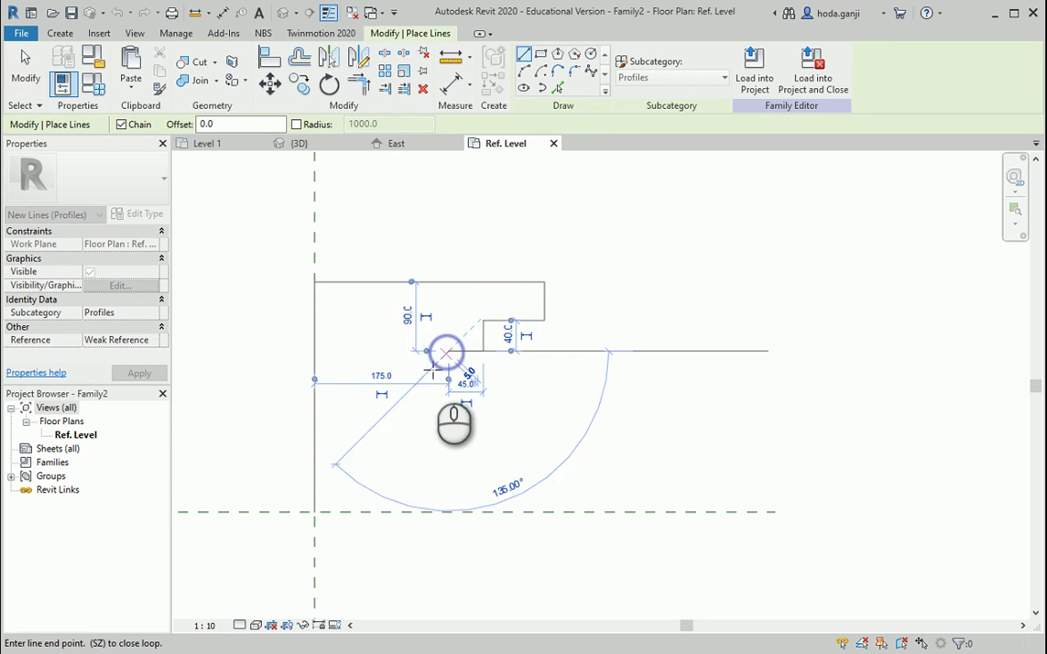
{"action": "scroll", "coordinate": [468, 168], "scroll_direction": "down", "scroll_amount": 1}
{"action": "key", "text": "Escape"}
{"action": "key", "text": "z"}
{"action": "key", "text": "f"}
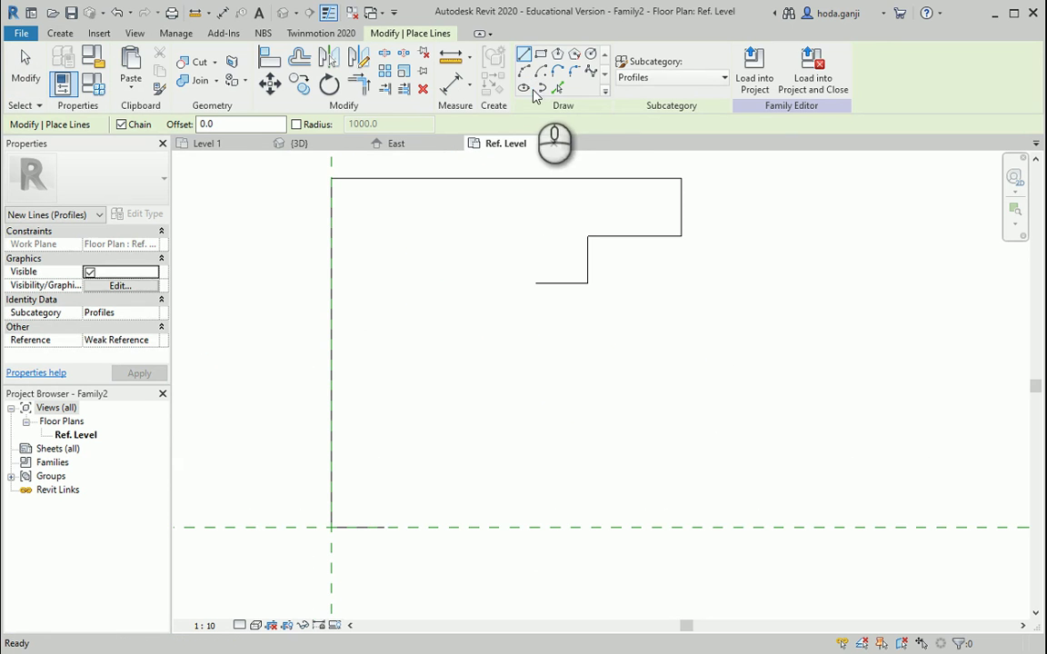
Step: Close the profile with a Start-End-Radius arc from the notch down to the origin
{"action": "left_click", "coordinate": [526, 75]}
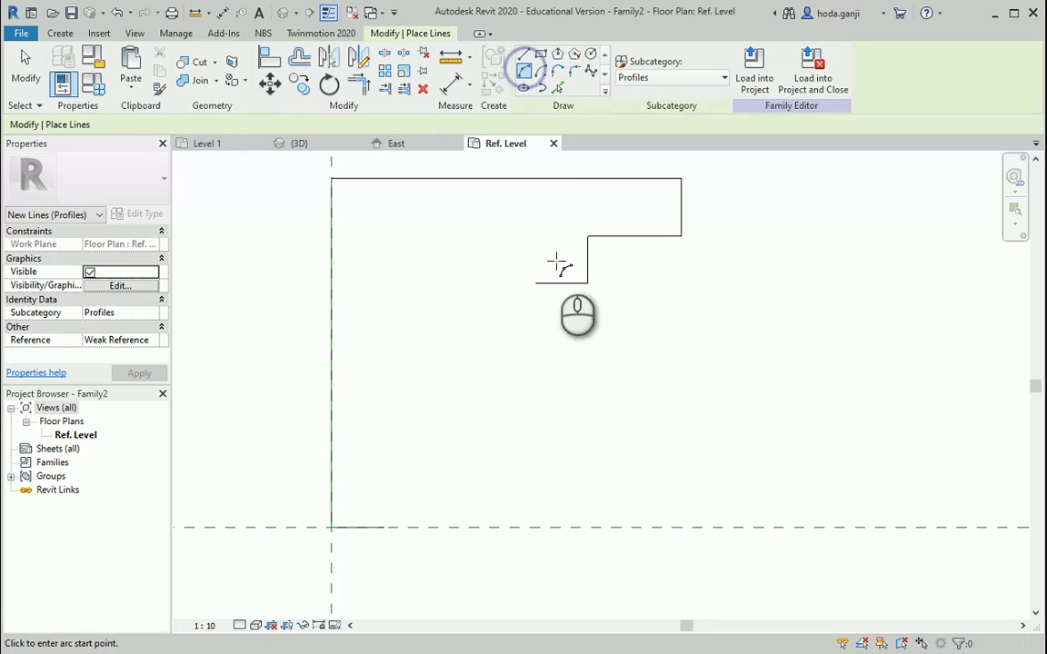
{"action": "left_click", "coordinate": [535, 283]}
{"action": "left_click", "coordinate": [380, 528]}
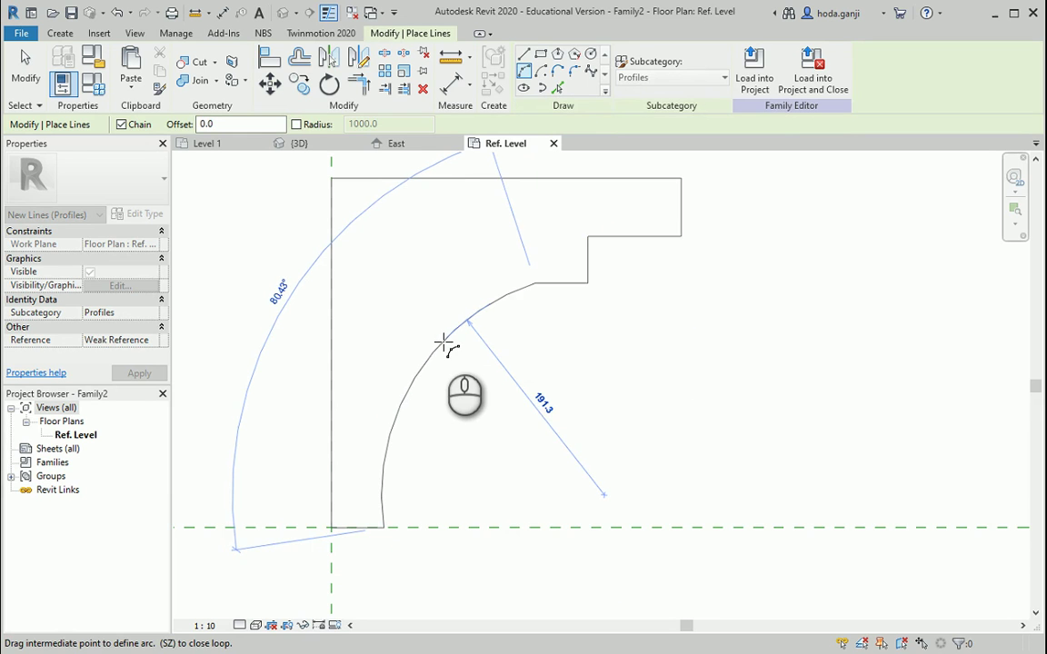
{"action": "left_click", "coordinate": [442, 341]}
{"action": "key", "text": "Escape"}
{"action": "key", "text": "Escape"}
{"action": "scroll", "coordinate": [616, 407], "scroll_direction": "down", "scroll_amount": 1}
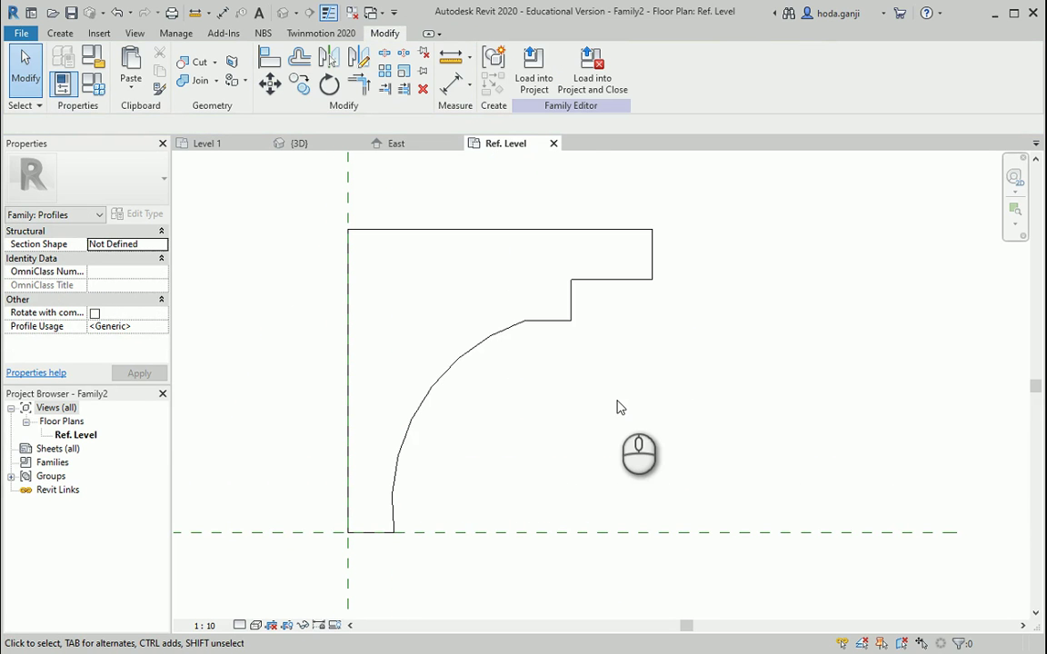
Step: Load Family2 into Project1 and select the wall sweep in the {3D} view
{"action": "left_click", "coordinate": [533, 68]}
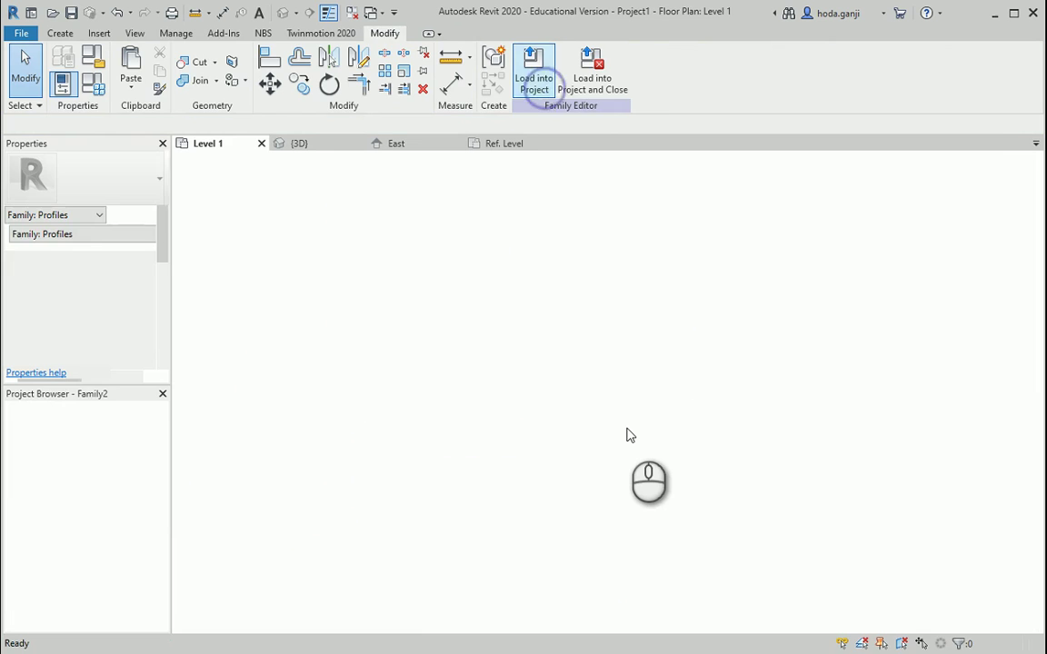
{"action": "left_click", "coordinate": [298, 143]}
{"action": "left_click", "coordinate": [567, 402]}
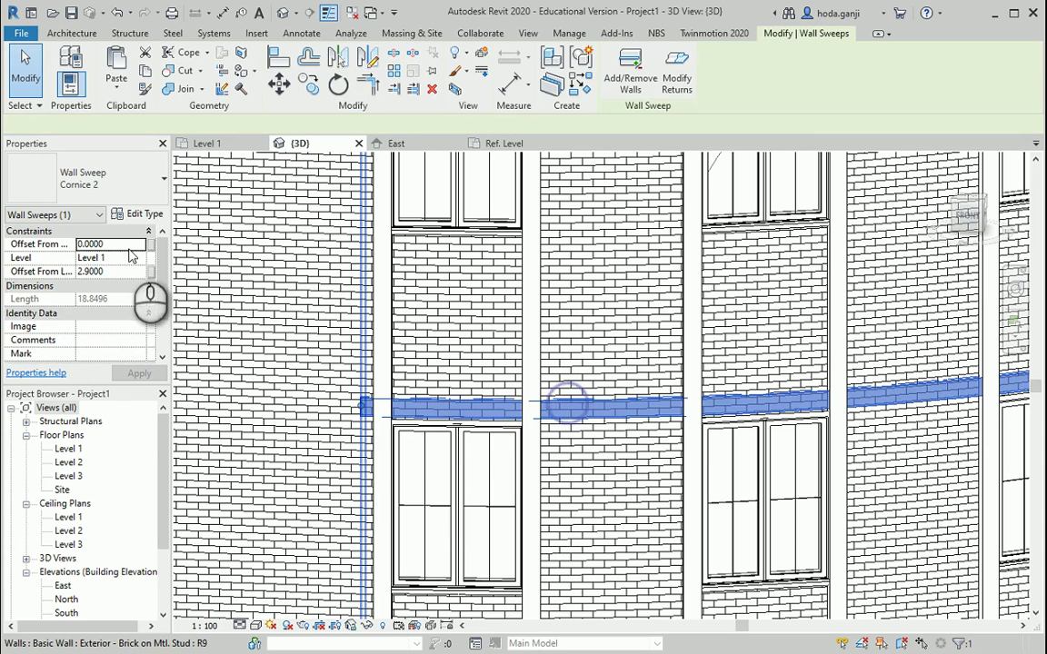
Step: Duplicate the sweep type as Window-top with the Family2 : Family2 profile
{"action": "left_click", "coordinate": [148, 215]}
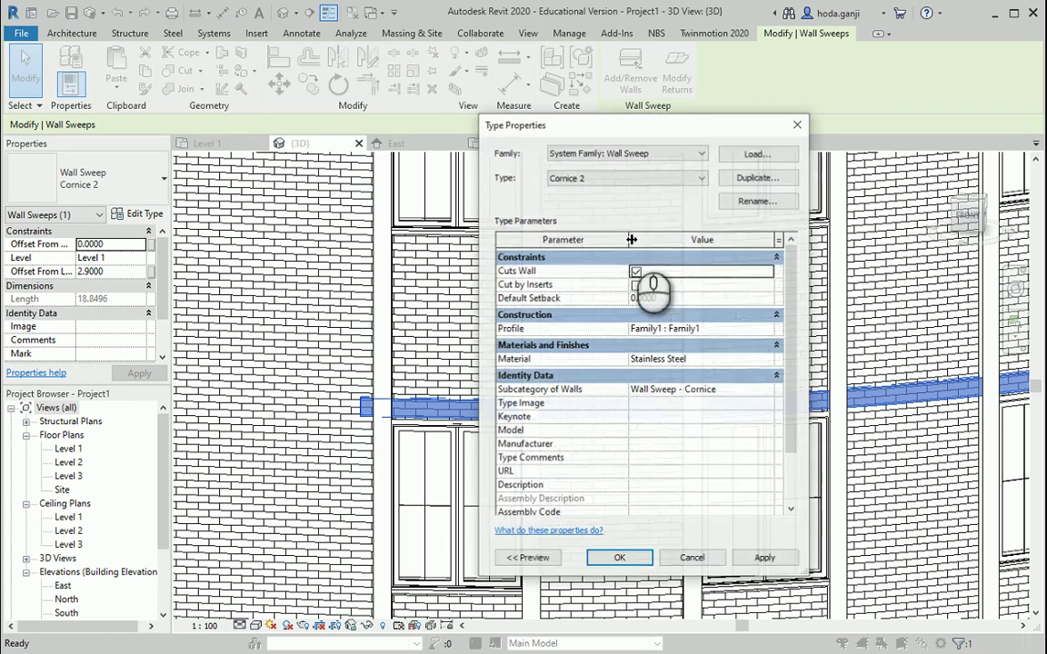
{"action": "left_click", "coordinate": [758, 177]}
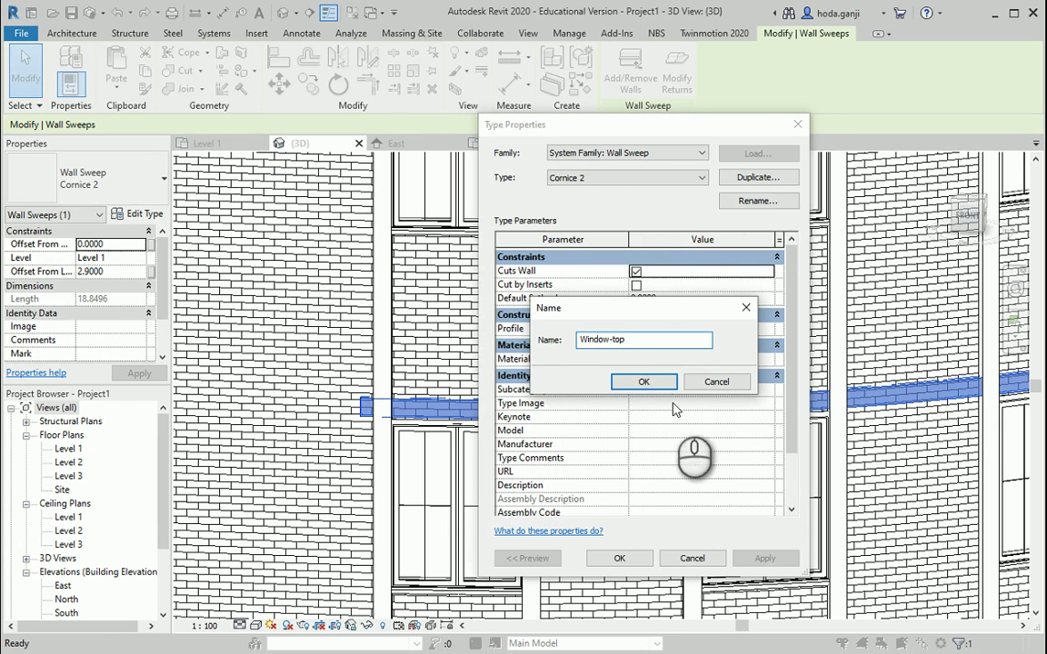
{"action": "type", "text": "Window-top"}
{"action": "left_click", "coordinate": [643, 381]}
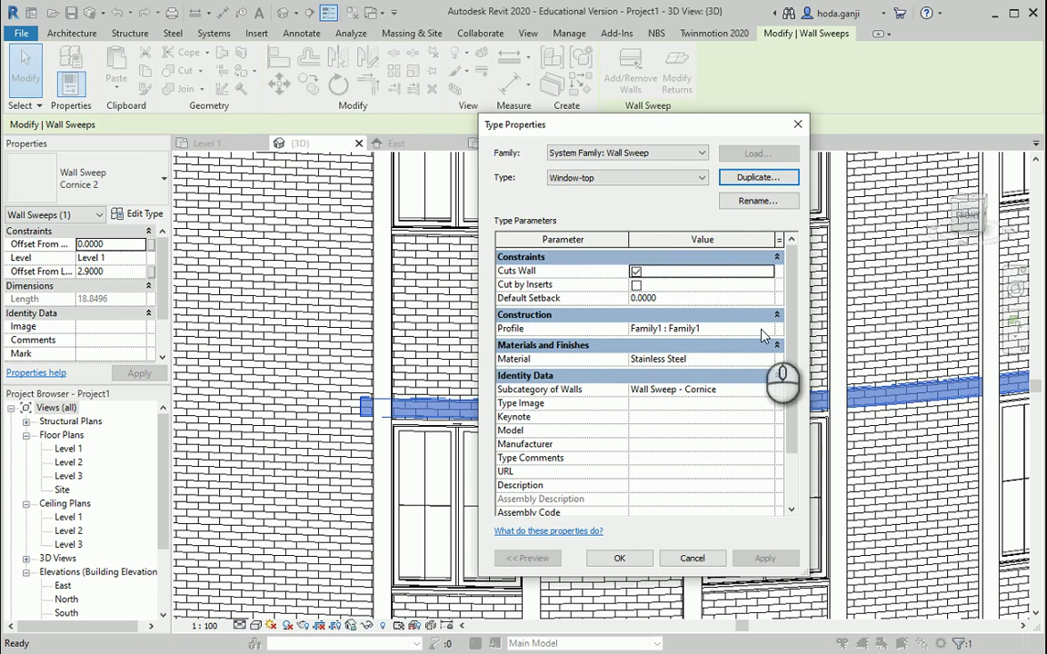
{"action": "left_click", "coordinate": [768, 329]}
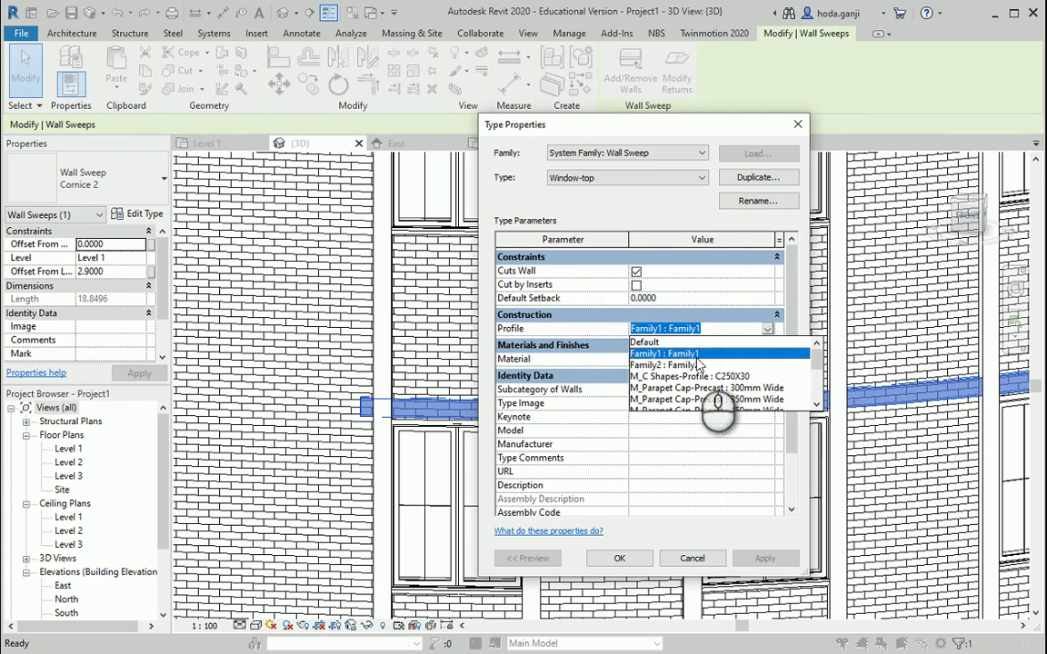
{"action": "left_click", "coordinate": [658, 364]}
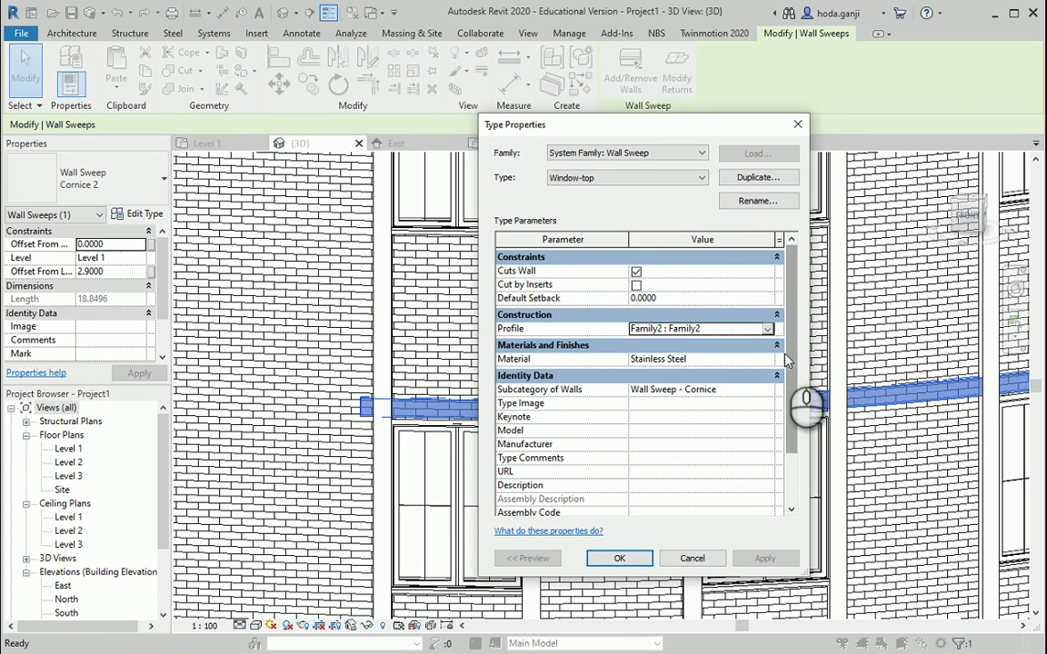
Step: Assign Concrete, Precast as the Window-top sweep material
{"action": "left_click", "coordinate": [704, 358]}
{"action": "left_click", "coordinate": [772, 359]}
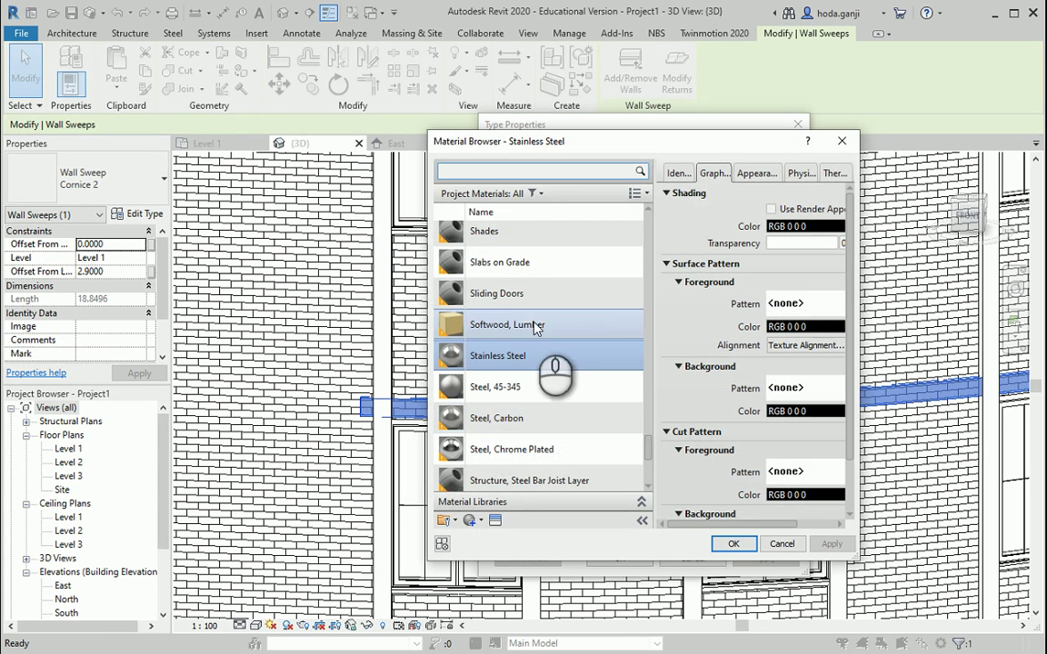
{"action": "scroll", "coordinate": [545, 272], "scroll_direction": "up", "scroll_amount": 1}
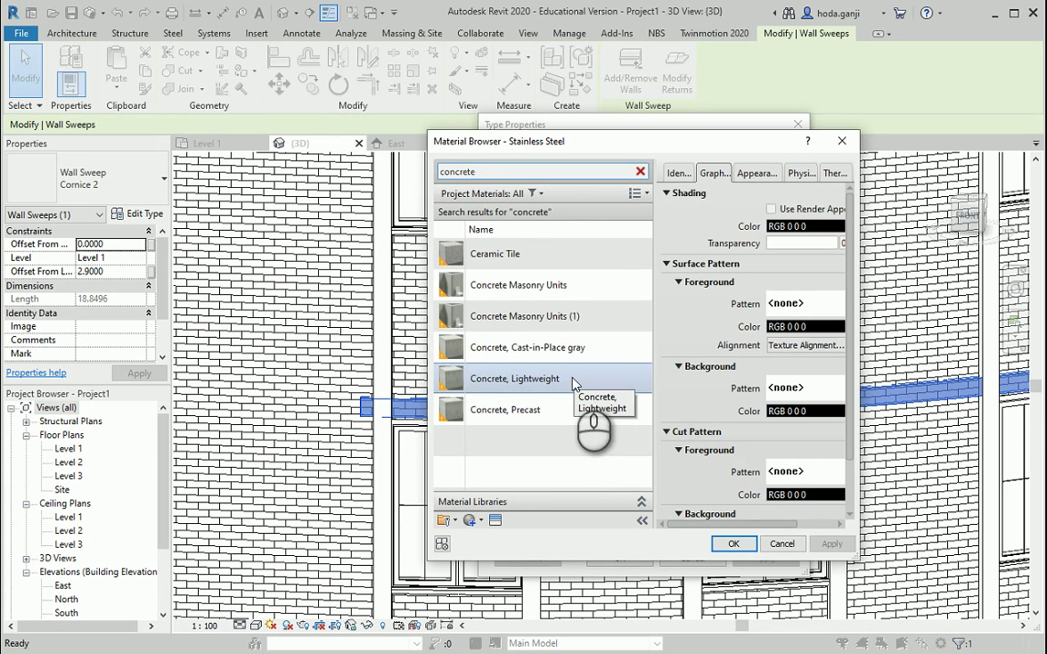
{"action": "left_click", "coordinate": [564, 407]}
{"action": "left_click", "coordinate": [734, 544]}
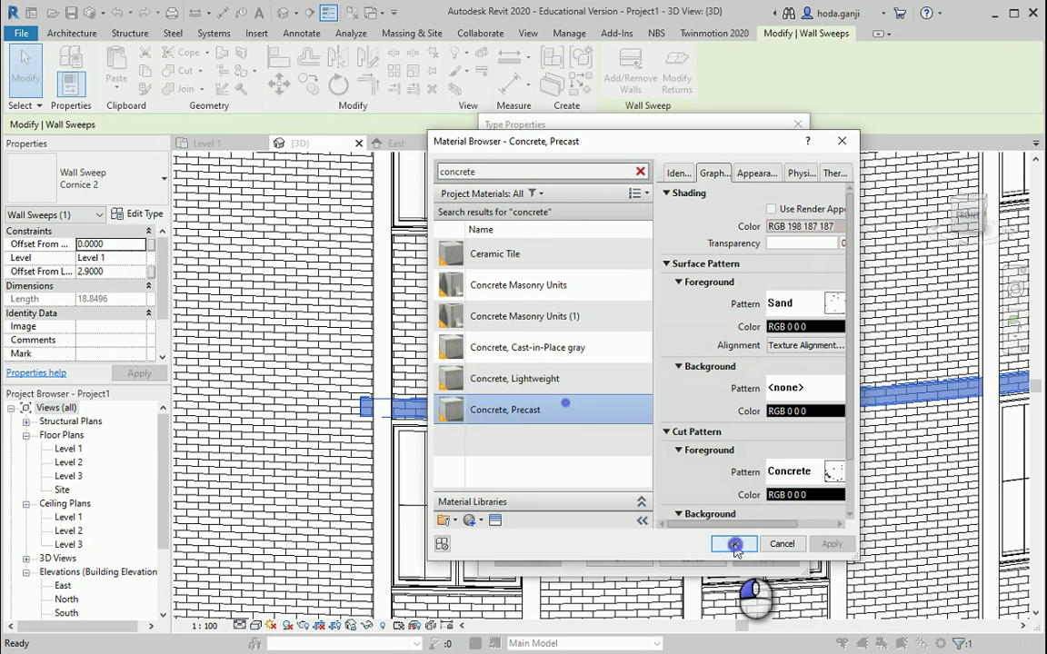
Step: Apply the Window-top type and shorten the sweep to end at the pillar edge
{"action": "left_click", "coordinate": [611, 556]}
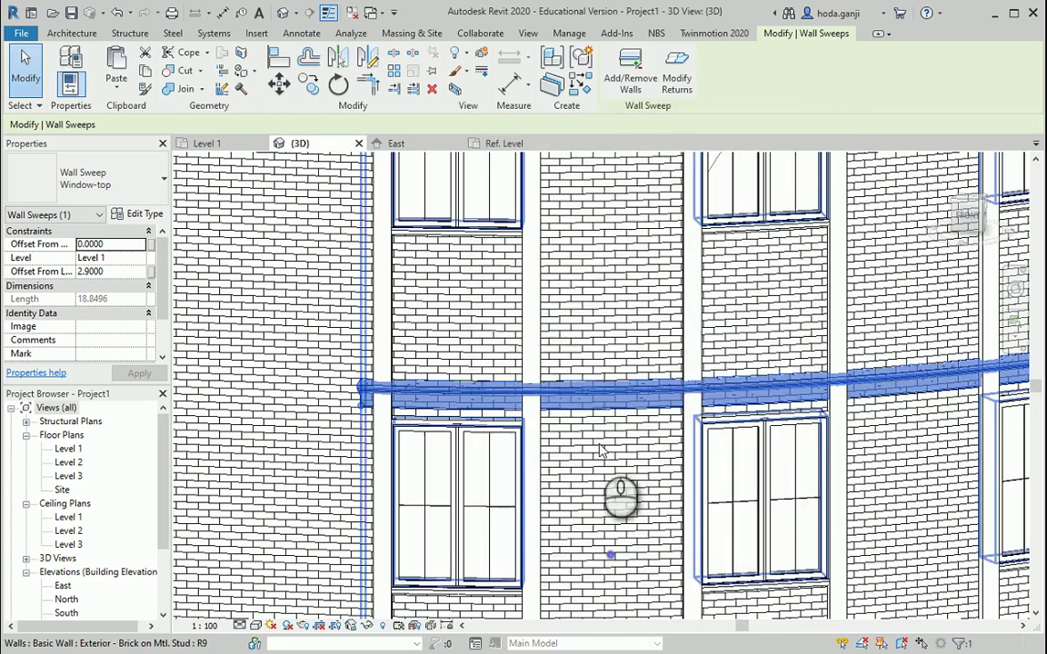
{"action": "scroll", "coordinate": [599, 450], "scroll_direction": "down", "scroll_amount": 3}
{"action": "left_click", "coordinate": [618, 543]}
{"action": "scroll", "coordinate": [636, 536], "scroll_direction": "up", "scroll_amount": 3}
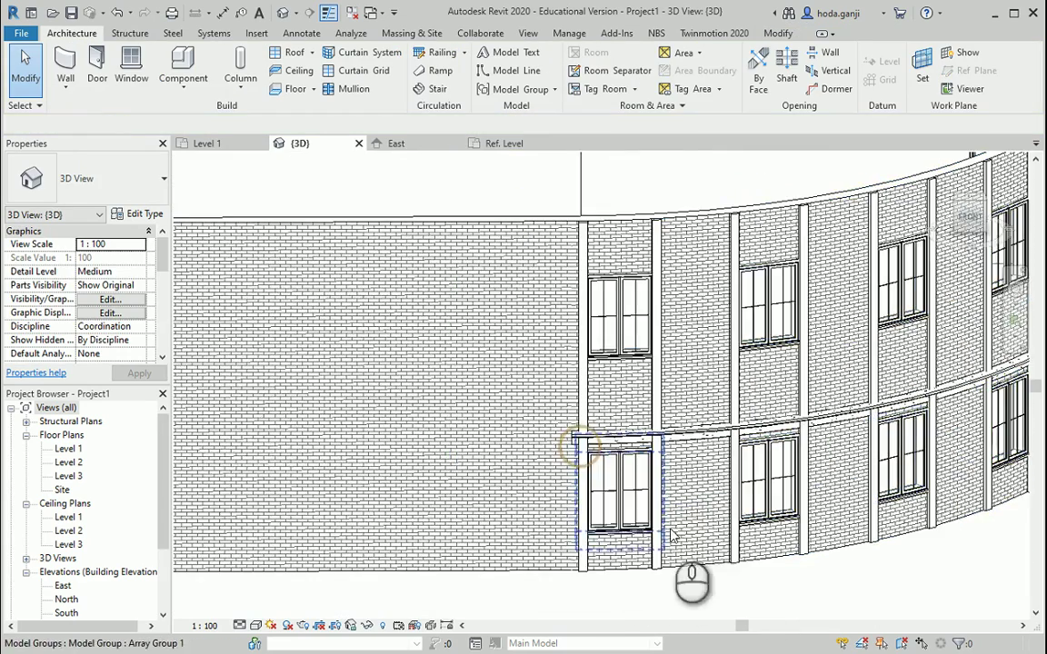
{"action": "scroll", "coordinate": [736, 582], "scroll_direction": "down", "scroll_amount": 2}
{"action": "scroll", "coordinate": [550, 392], "scroll_direction": "up", "scroll_amount": 3}
{"action": "left_click", "coordinate": [534, 388]}
{"action": "scroll", "coordinate": [534, 388], "scroll_direction": "up", "scroll_amount": 2}
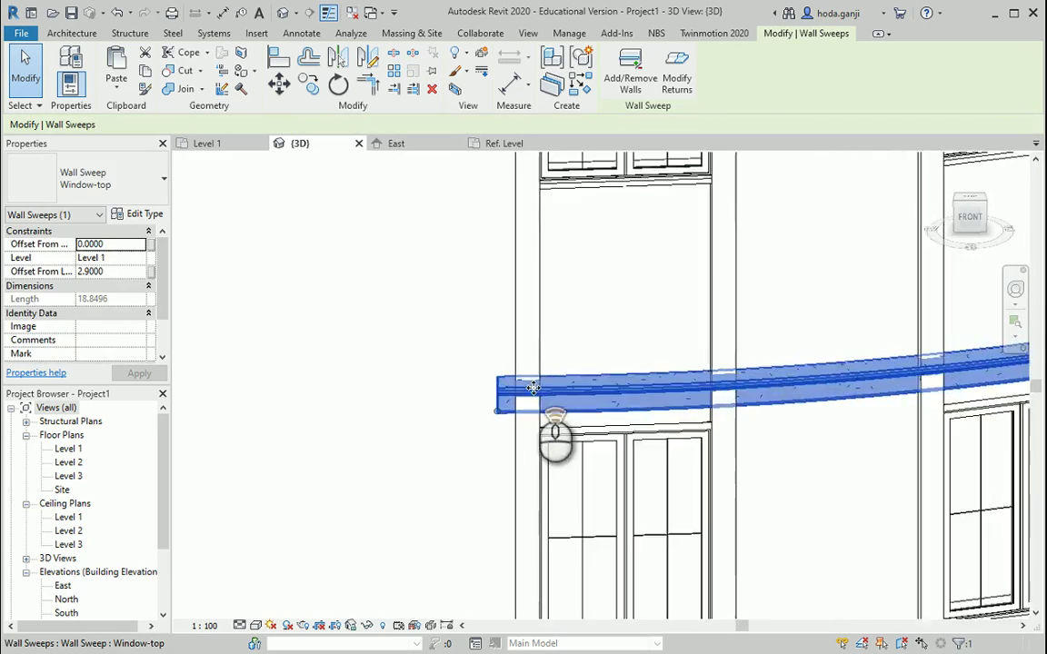
{"action": "scroll", "coordinate": [533, 391], "scroll_direction": "up", "scroll_amount": 2}
{"action": "left_click_drag", "start_coordinate": [480, 425], "coordinate": [542, 435]}
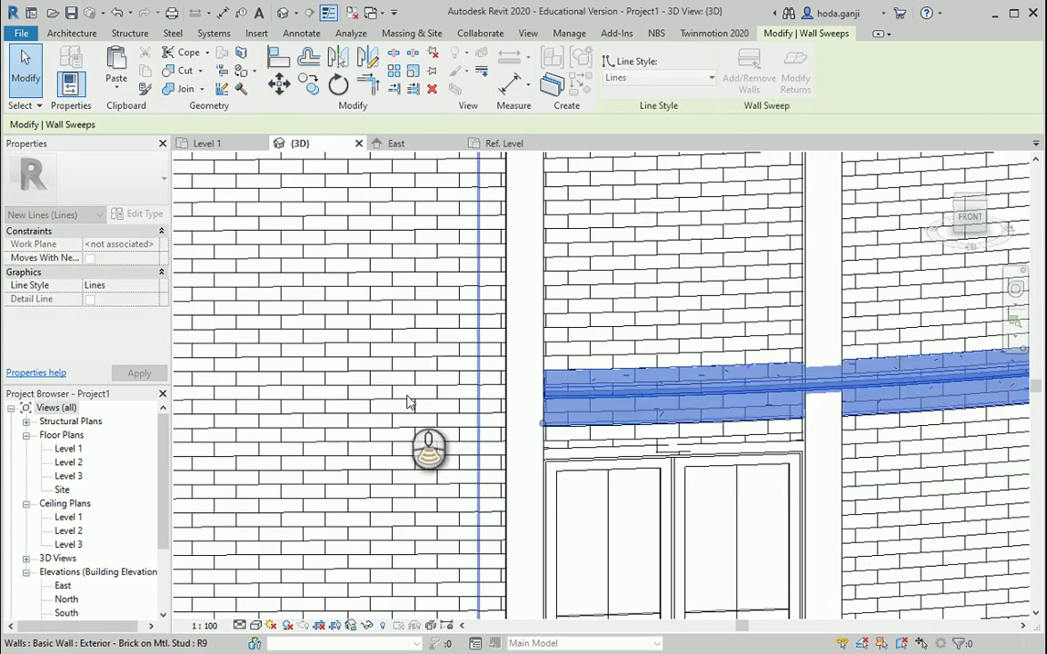
{"action": "scroll", "coordinate": [409, 400], "scroll_direction": "down", "scroll_amount": 5}
{"action": "middle_click_drag", "start_coordinate": [414, 405], "coordinate": [593, 418], "text": "shift"}
{"action": "scroll", "coordinate": [662, 401], "scroll_direction": "up", "scroll_amount": 6}
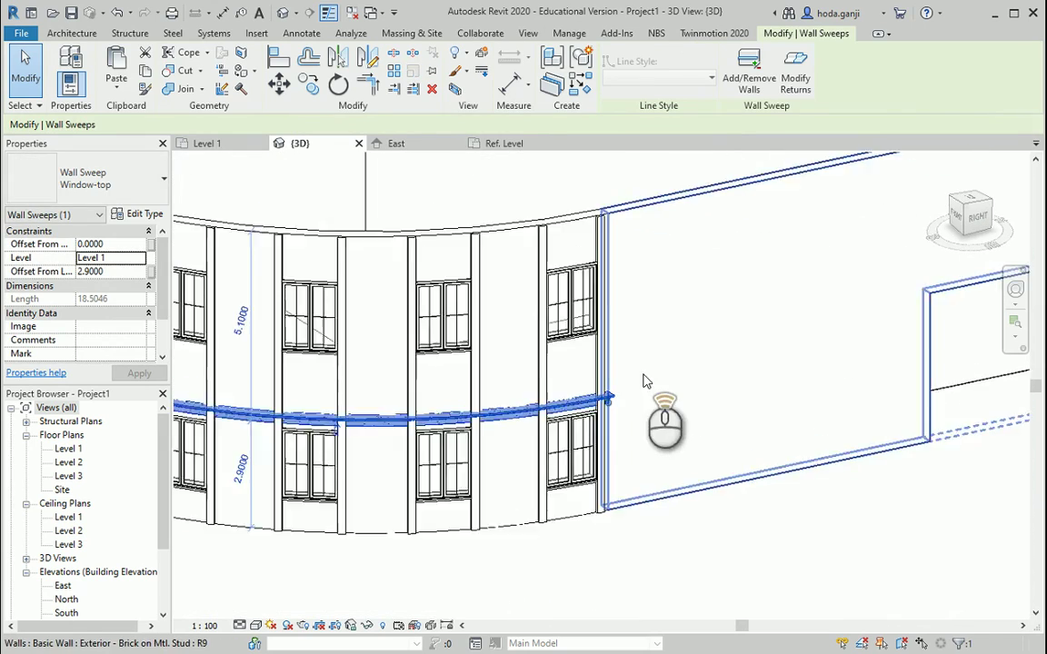
{"action": "left_click_drag", "start_coordinate": [558, 459], "coordinate": [513, 465]}
{"action": "scroll", "coordinate": [612, 416], "scroll_direction": "down", "scroll_amount": 6}
{"action": "middle_click_drag", "start_coordinate": [398, 506], "coordinate": [445, 244], "text": "shift"}
Step: In the East elevation, align the sweep down onto the window head line
{"action": "left_click", "coordinate": [397, 144]}
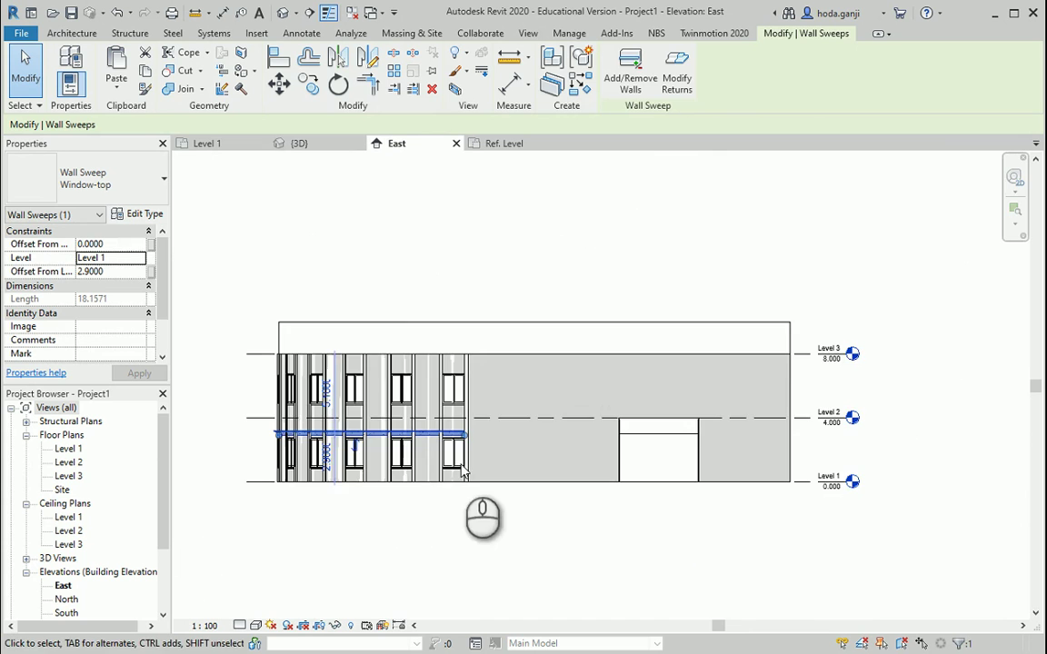
{"action": "scroll", "coordinate": [463, 473], "scroll_direction": "up", "scroll_amount": 8}
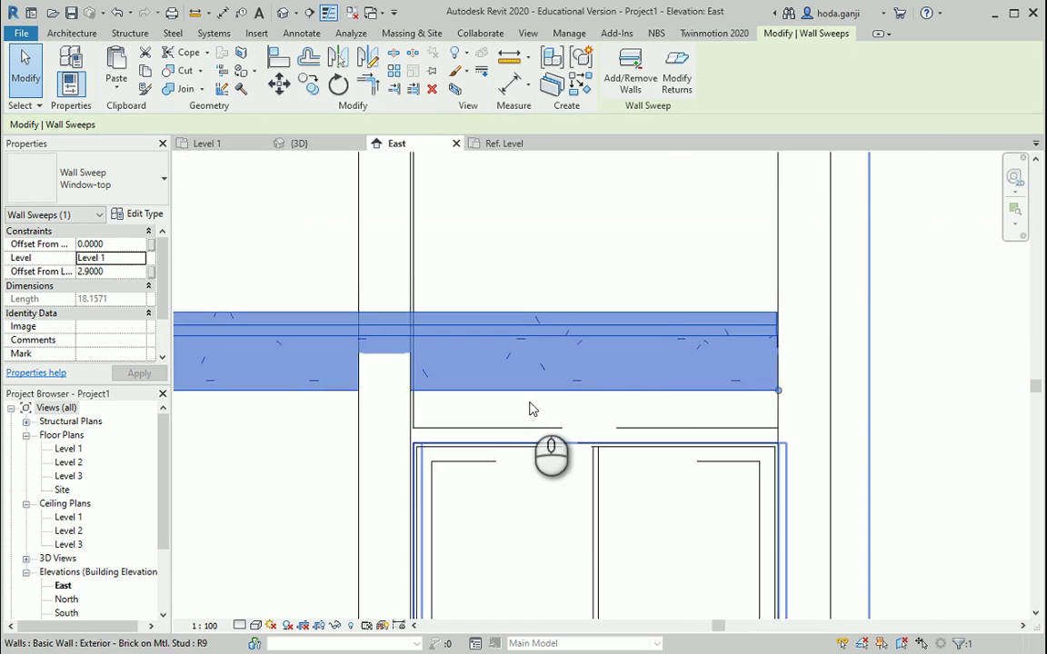
{"action": "left_click", "coordinate": [531, 409]}
{"action": "scroll", "coordinate": [522, 414], "scroll_direction": "up", "scroll_amount": 1}
{"action": "key", "text": "a"}
{"action": "key", "text": "l"}
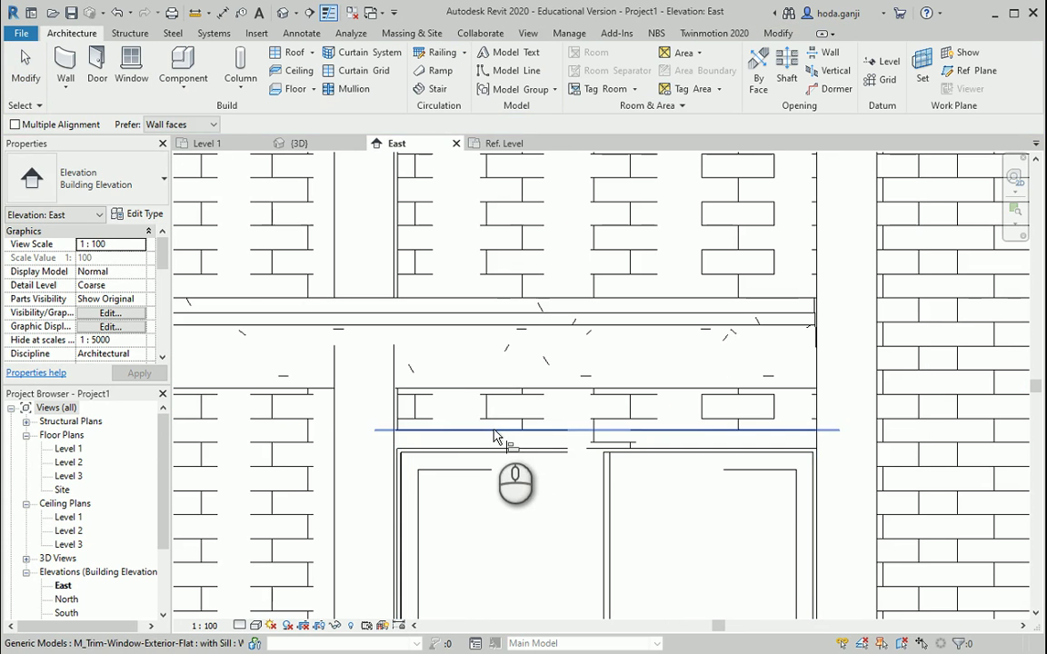
{"action": "left_click", "coordinate": [490, 429]}
{"action": "left_click", "coordinate": [461, 392]}
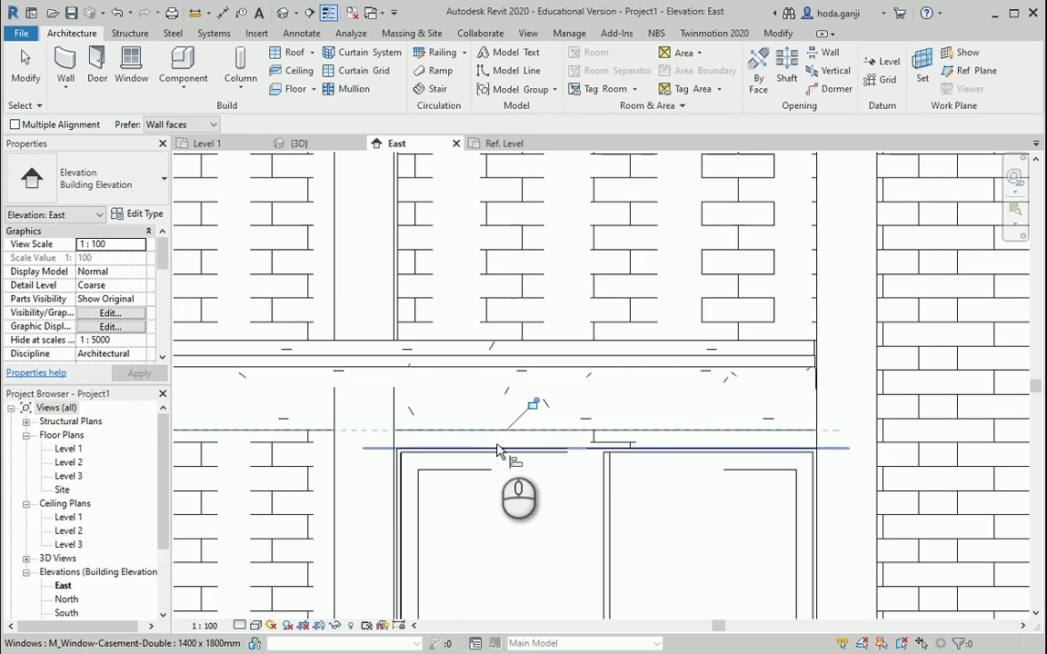
{"action": "key", "text": "Escape"}
{"action": "left_click", "coordinate": [325, 144]}
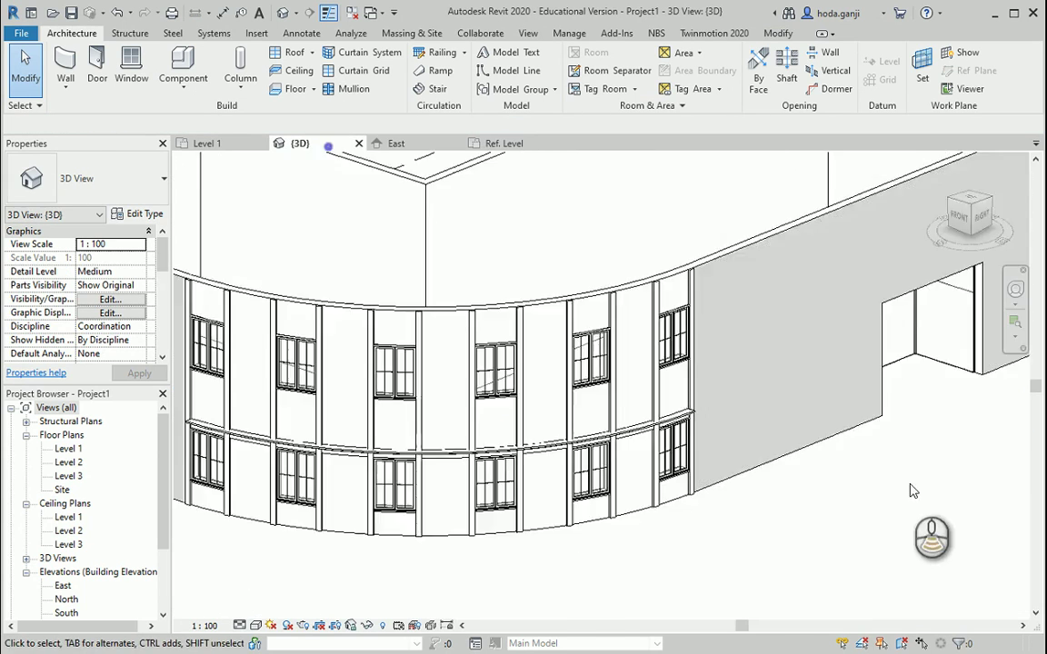
{"action": "middle_click_drag", "start_coordinate": [913, 491], "coordinate": [496, 486], "text": "shift"}
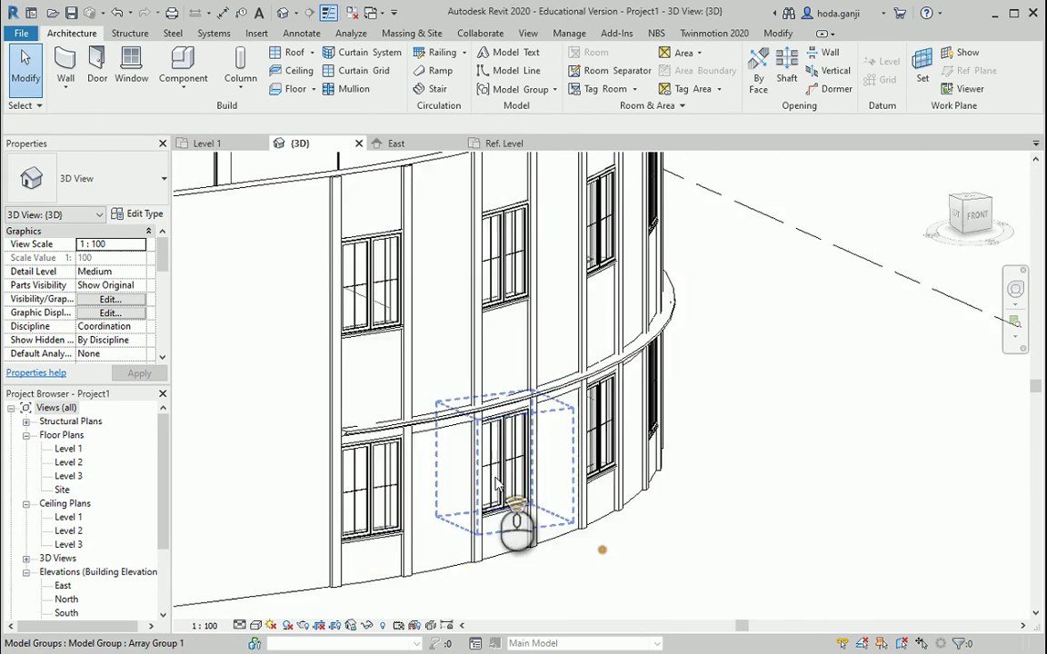
Step: Paste a copy of the Window-top sweep aligned to Level 2
{"action": "scroll", "coordinate": [496, 486], "scroll_direction": "up", "scroll_amount": 2}
{"action": "left_click", "coordinate": [418, 420]}
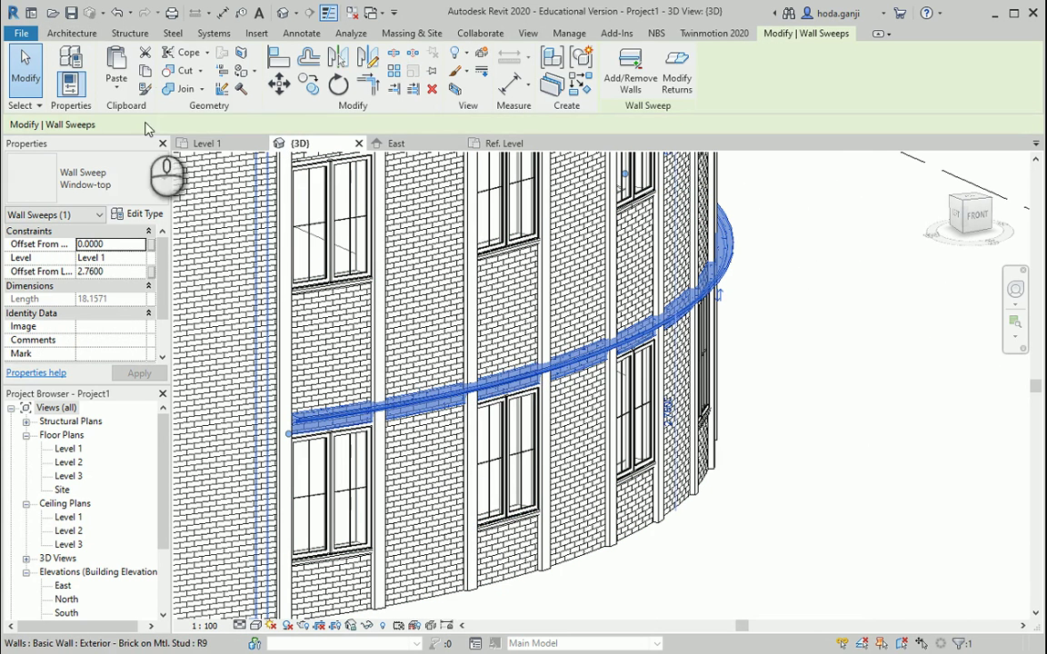
{"action": "left_click", "coordinate": [116, 84]}
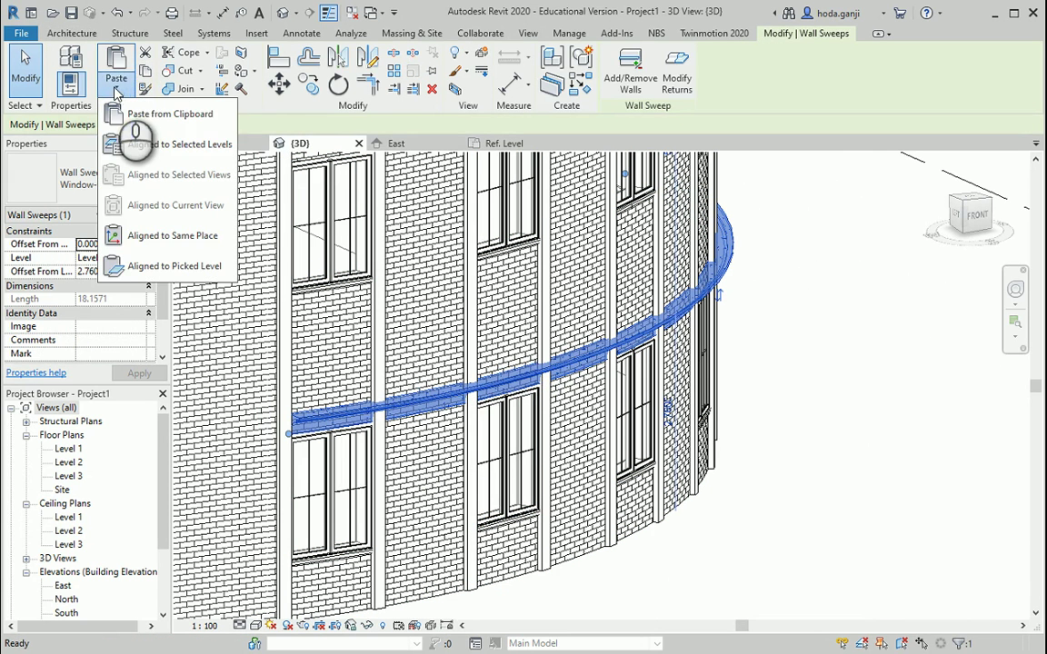
{"action": "left_click", "coordinate": [132, 141]}
{"action": "left_click", "coordinate": [447, 242]}
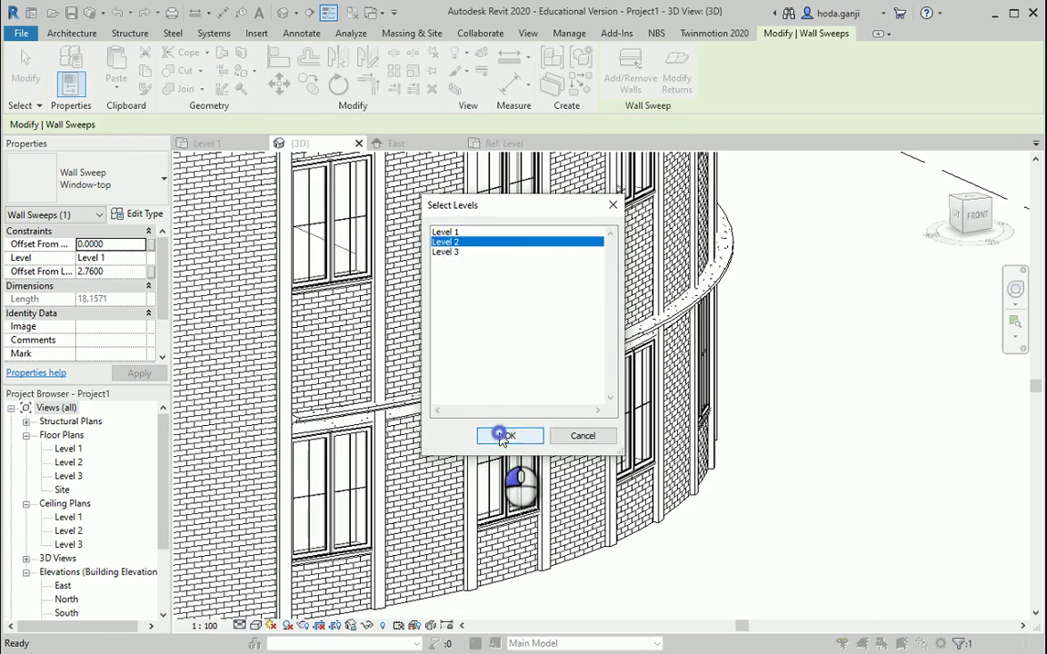
{"action": "left_click", "coordinate": [505, 436]}
{"action": "scroll", "coordinate": [602, 609], "scroll_direction": "down", "scroll_amount": 3}
{"action": "left_click", "coordinate": [666, 536]}
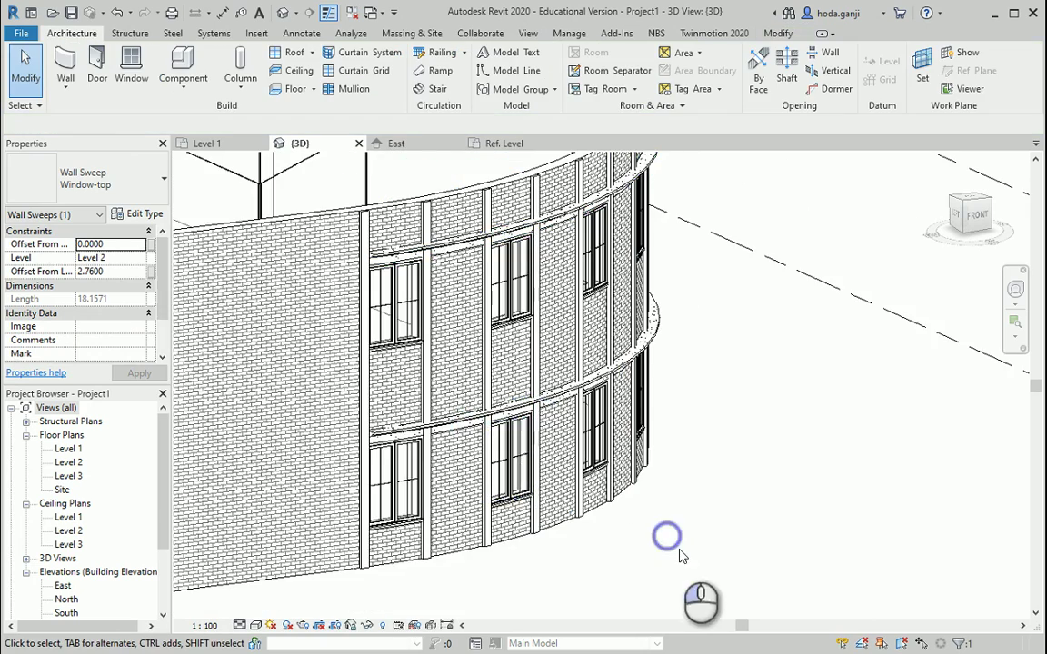
{"action": "scroll", "coordinate": [549, 556], "scroll_direction": "up", "scroll_amount": 3}
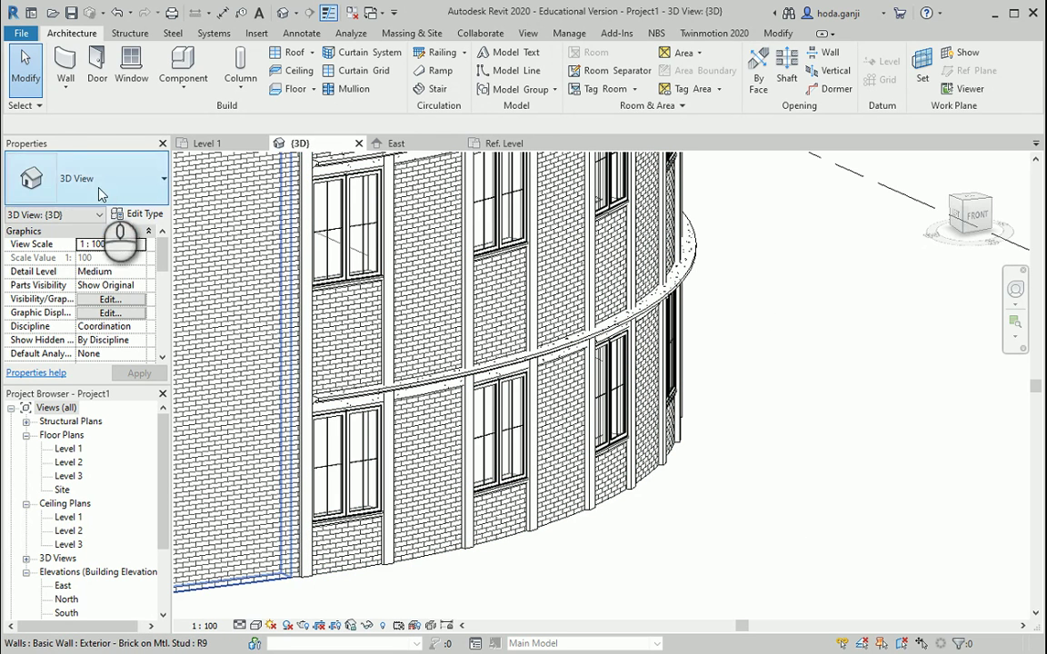
Step: Place a wall reveal horizontally along the curved brick wall
{"action": "left_click", "coordinate": [65, 85]}
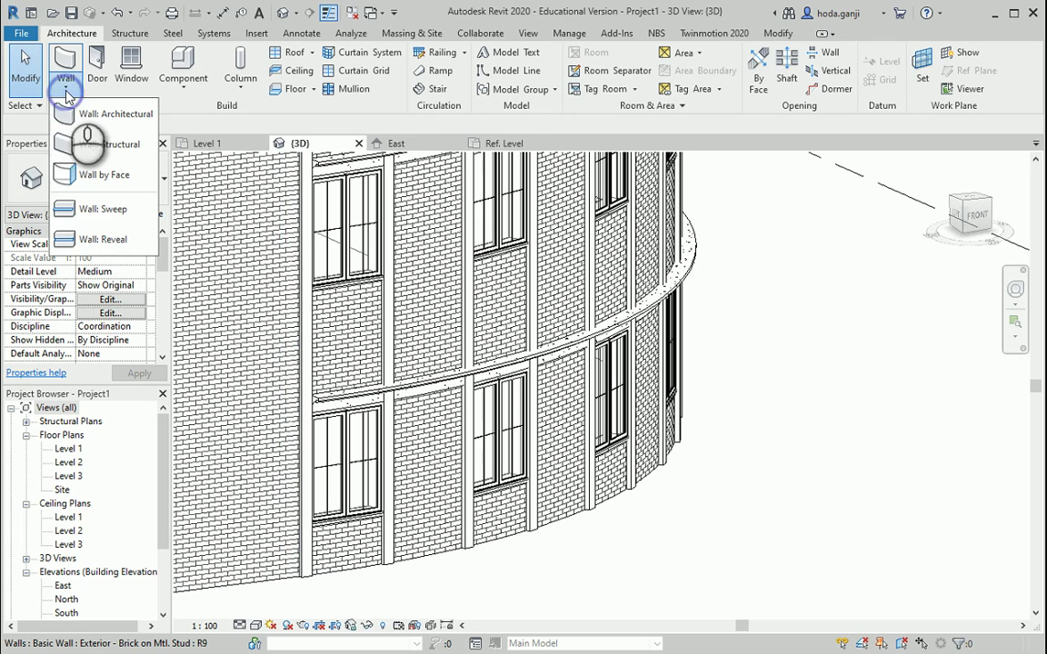
{"action": "left_click", "coordinate": [114, 241]}
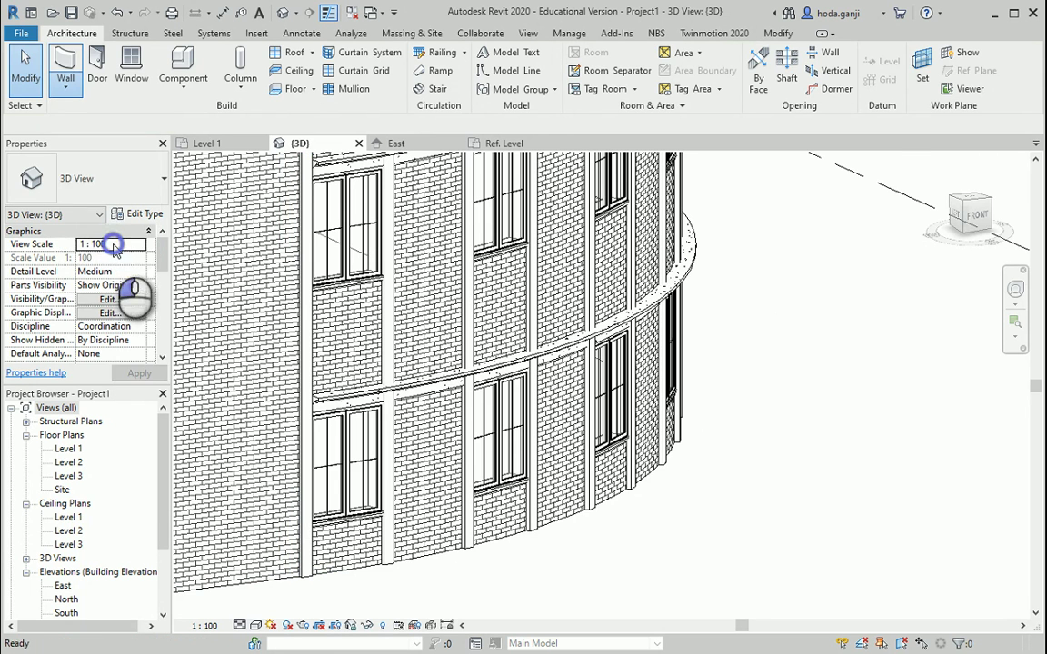
{"action": "left_click", "coordinate": [416, 362]}
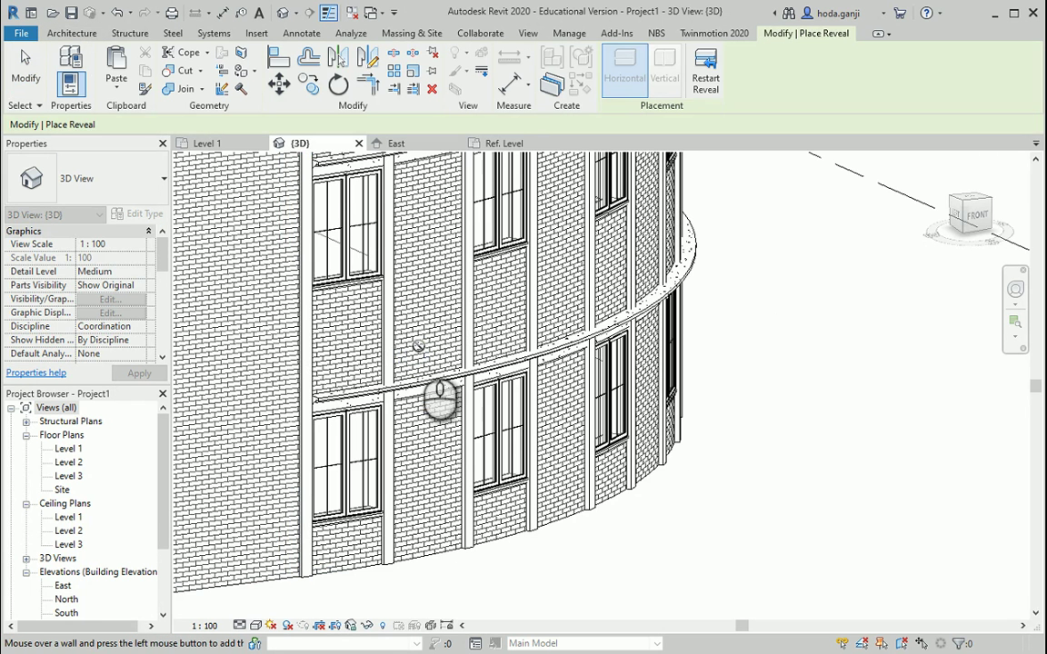
{"action": "scroll", "coordinate": [409, 350], "scroll_direction": "up", "scroll_amount": 8}
{"action": "key", "text": "Escape"}
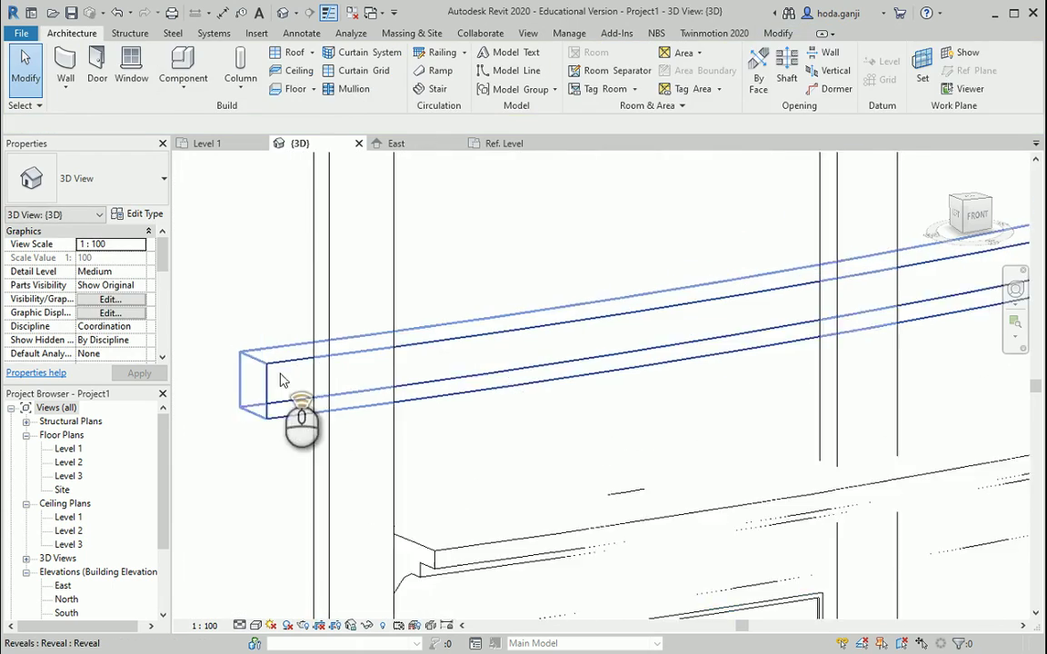
{"action": "scroll", "coordinate": [281, 379], "scroll_direction": "down", "scroll_amount": 3}
{"action": "left_click", "coordinate": [258, 424]}
{"action": "key", "text": "Escape"}
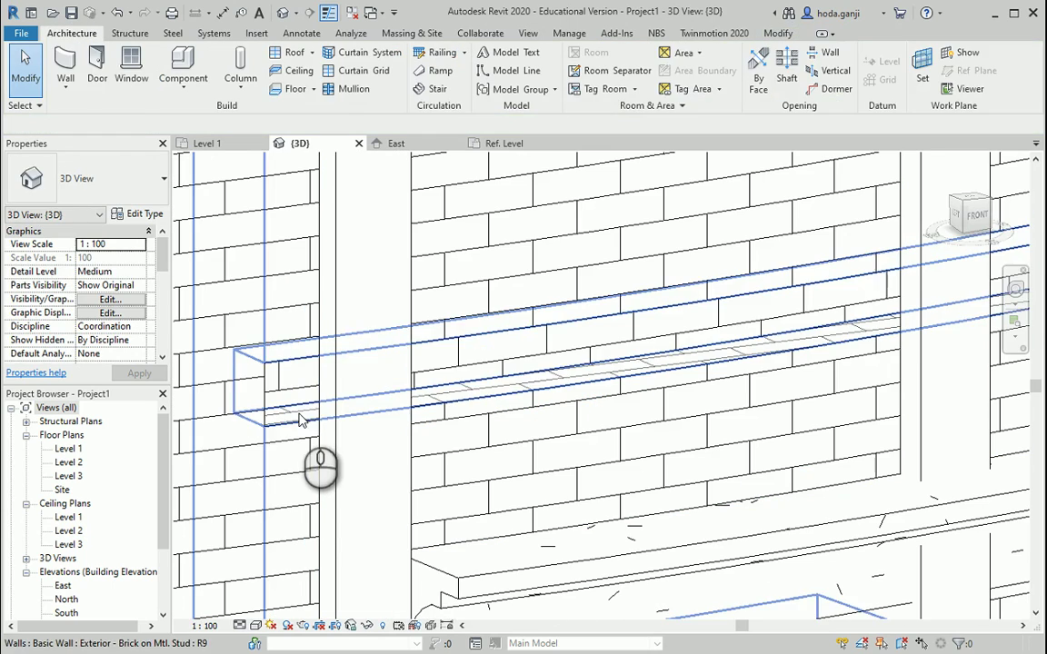
Step: Drag both reveal end grips to snap onto the curved wall's endpoints
{"action": "left_click", "coordinate": [304, 362]}
{"action": "left_click_drag", "start_coordinate": [235, 434], "coordinate": [479, 400]}
{"action": "scroll", "coordinate": [421, 409], "scroll_direction": "up", "scroll_amount": 3}
{"action": "scroll", "coordinate": [373, 385], "scroll_direction": "down", "scroll_amount": 1}
{"action": "scroll", "coordinate": [404, 417], "scroll_direction": "down", "scroll_amount": 4}
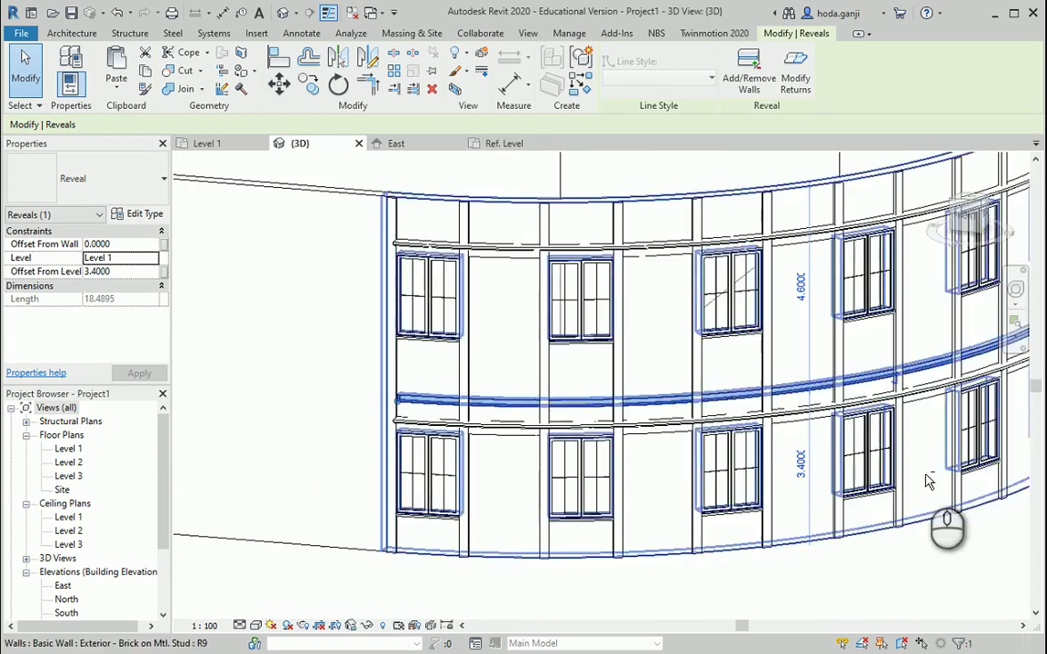
{"action": "scroll", "coordinate": [791, 486], "scroll_direction": "down", "scroll_amount": 1}
{"action": "middle_click_drag", "start_coordinate": [791, 486], "coordinate": [837, 495]}
{"action": "scroll", "coordinate": [760, 437], "scroll_direction": "up", "scroll_amount": 8}
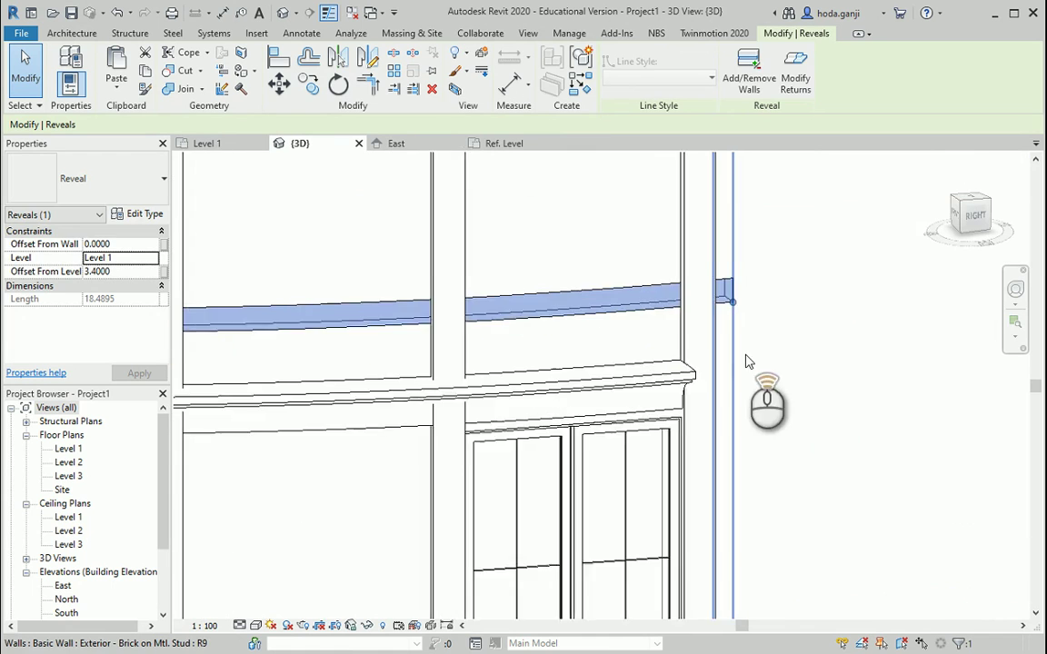
{"action": "left_click_drag", "start_coordinate": [731, 285], "coordinate": [656, 294]}
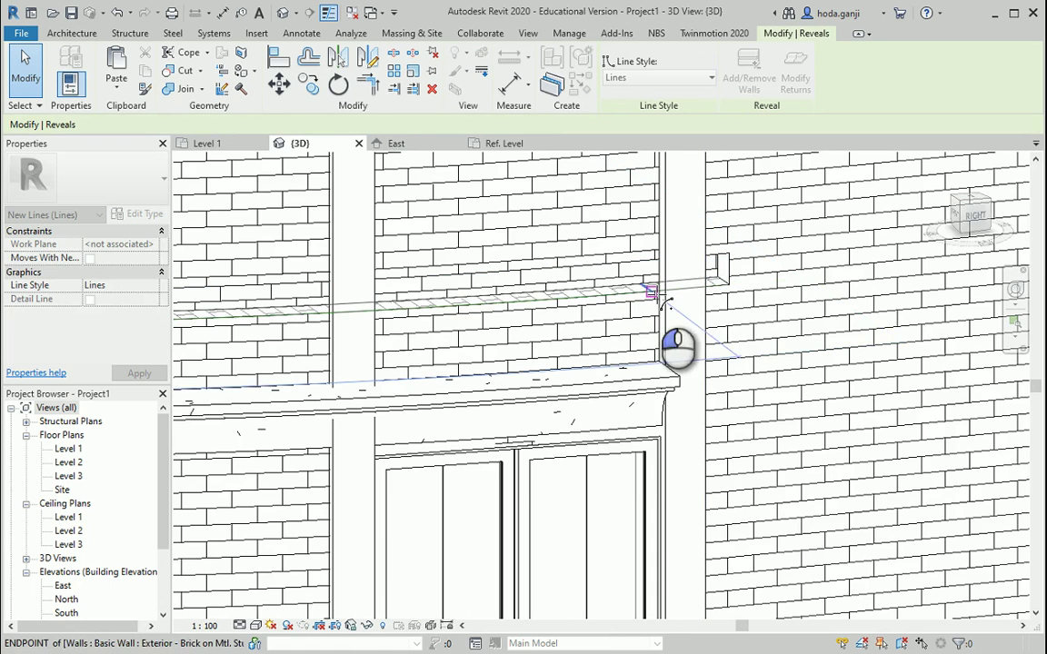
{"action": "scroll", "coordinate": [813, 345], "scroll_direction": "down", "scroll_amount": 4}
{"action": "scroll", "coordinate": [393, 408], "scroll_direction": "up", "scroll_amount": 2}
{"action": "scroll", "coordinate": [362, 463], "scroll_direction": "down", "scroll_amount": 3}
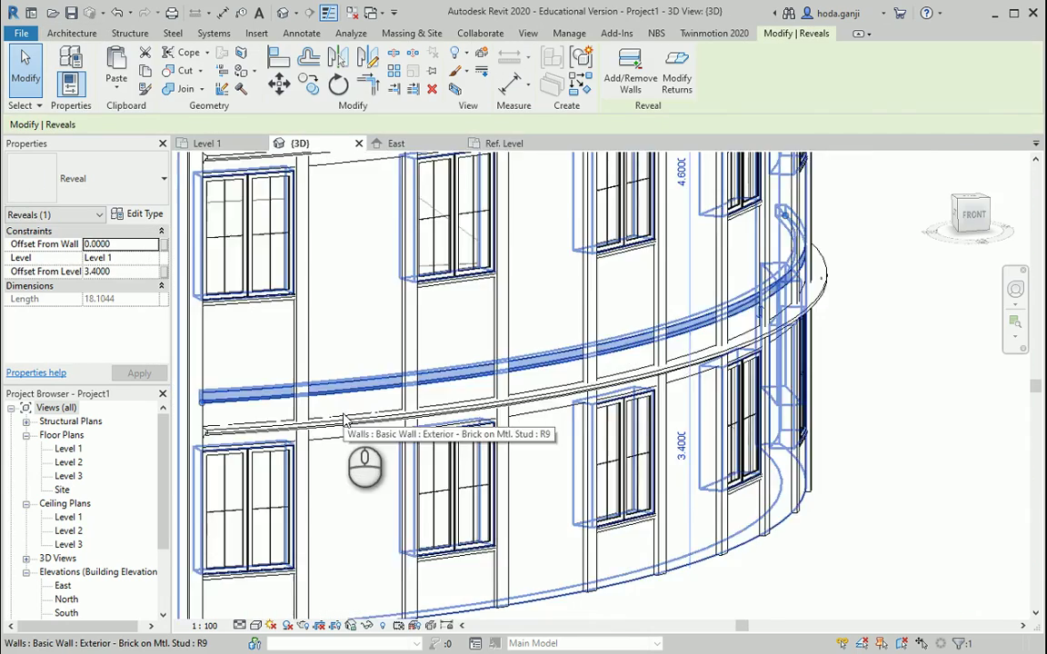
{"action": "middle_click_drag", "start_coordinate": [362, 463], "coordinate": [124, 282], "text": "shift"}
Step: Set the reveal's offset above Level 1 to 4.0000
{"action": "left_click", "coordinate": [123, 274]}
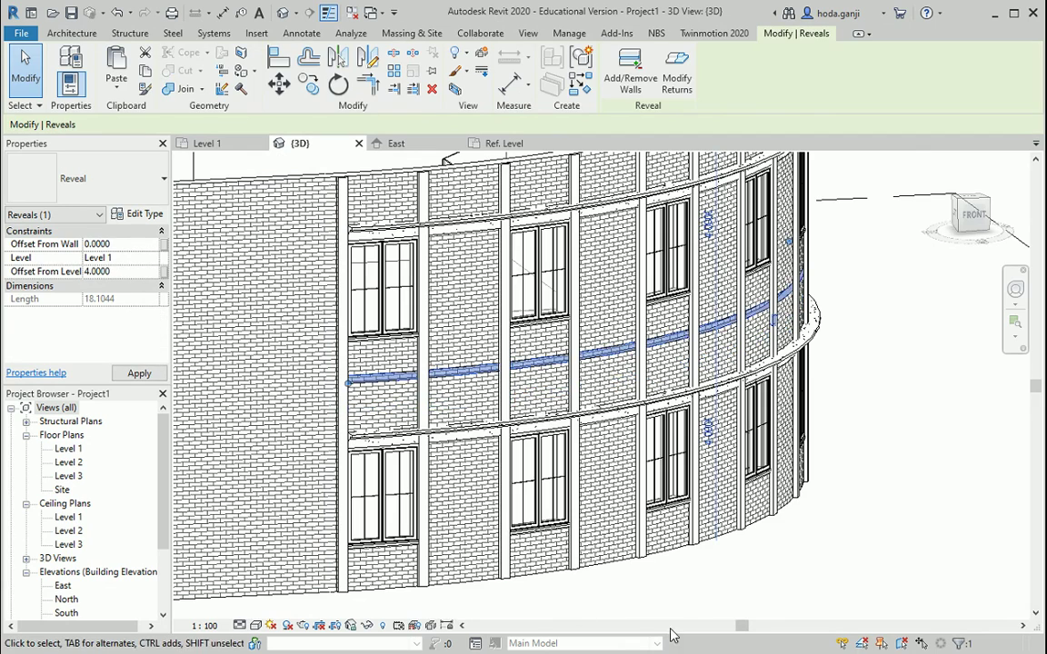
{"action": "left_click", "coordinate": [690, 601]}
{"action": "scroll", "coordinate": [564, 367], "scroll_direction": "up", "scroll_amount": 5}
{"action": "scroll", "coordinate": [621, 351], "scroll_direction": "up", "scroll_amount": 5}
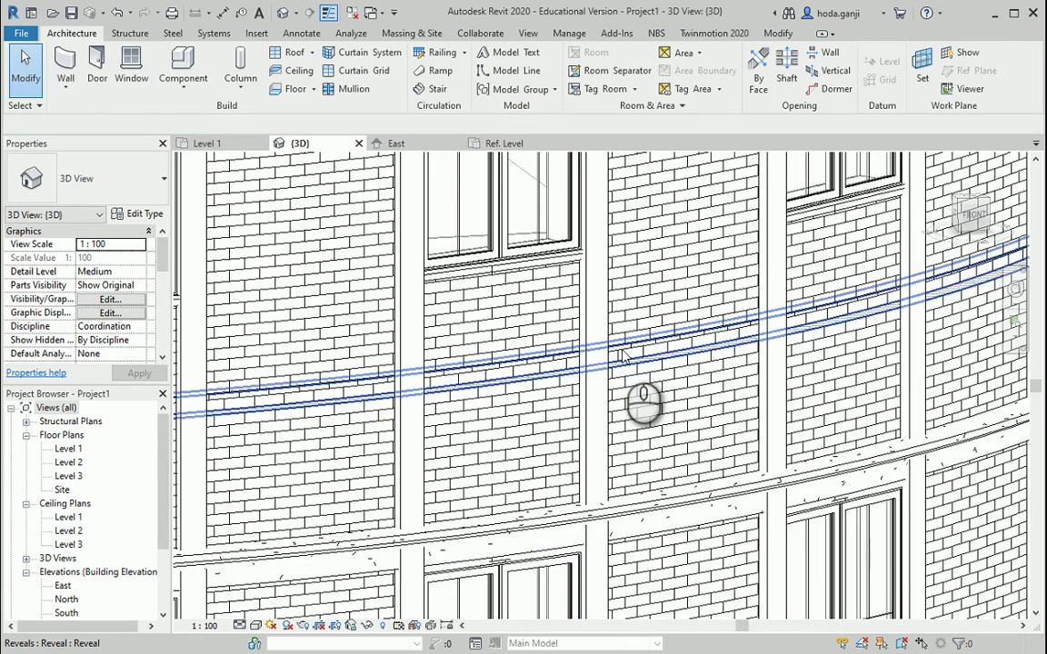
{"action": "left_click", "coordinate": [612, 347]}
{"action": "scroll", "coordinate": [621, 352], "scroll_direction": "up", "scroll_amount": 3}
{"action": "key", "text": "Escape"}
{"action": "scroll", "coordinate": [633, 357], "scroll_direction": "up", "scroll_amount": 5}
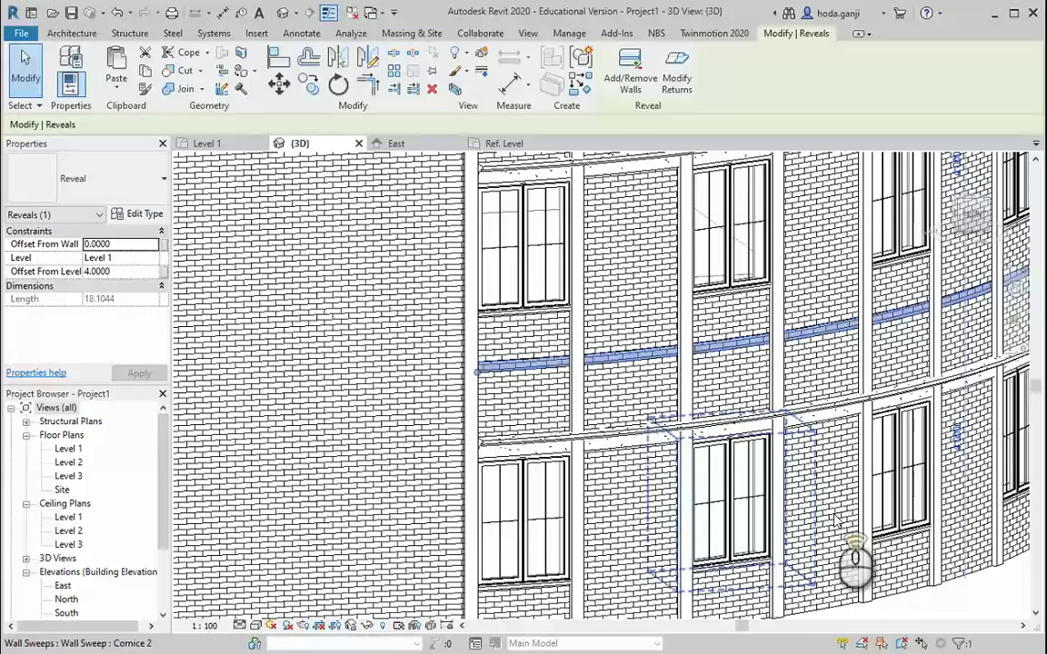
{"action": "key", "text": "Escape"}
{"action": "scroll", "coordinate": [514, 441], "scroll_direction": "up", "scroll_amount": 3}
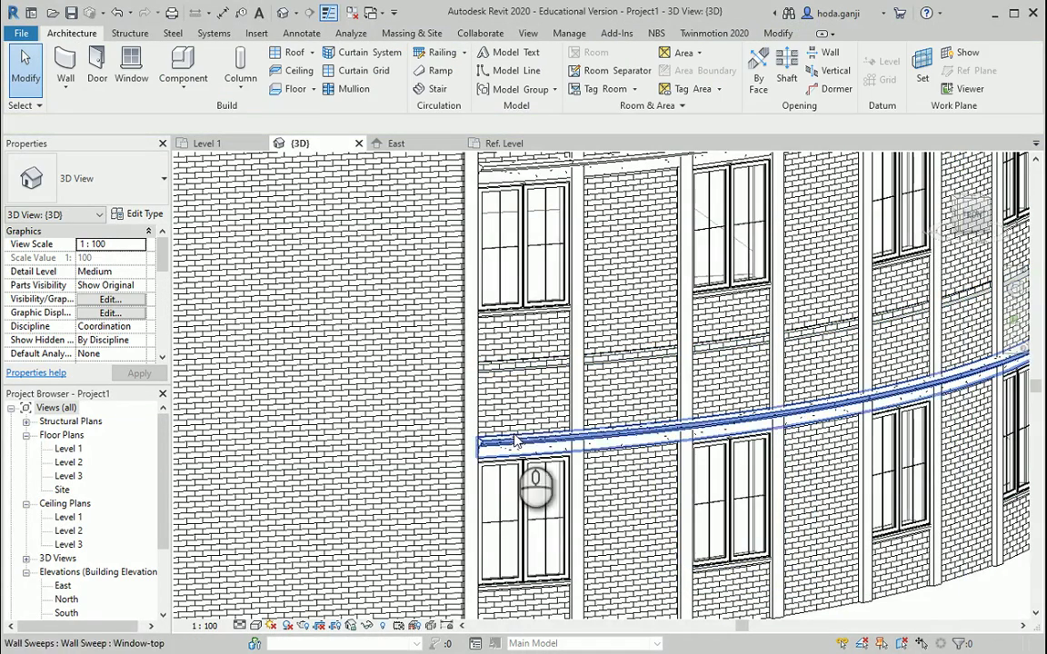
Step: Check the reveal type's profile list, leaving it at Default, and close Type Properties
{"action": "left_click", "coordinate": [515, 366]}
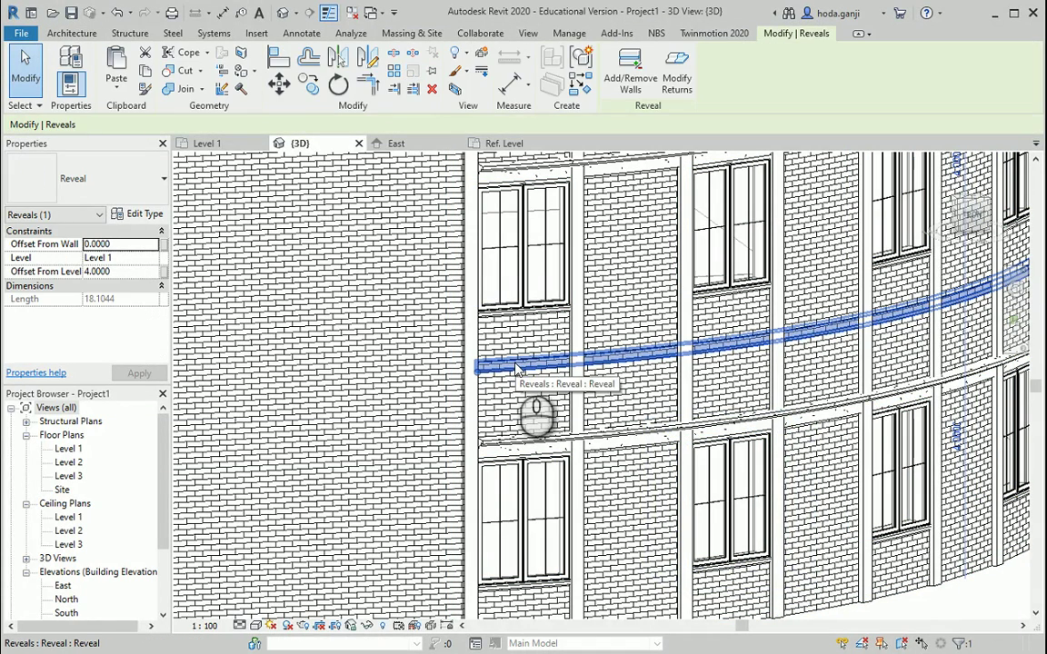
{"action": "left_click", "coordinate": [142, 213]}
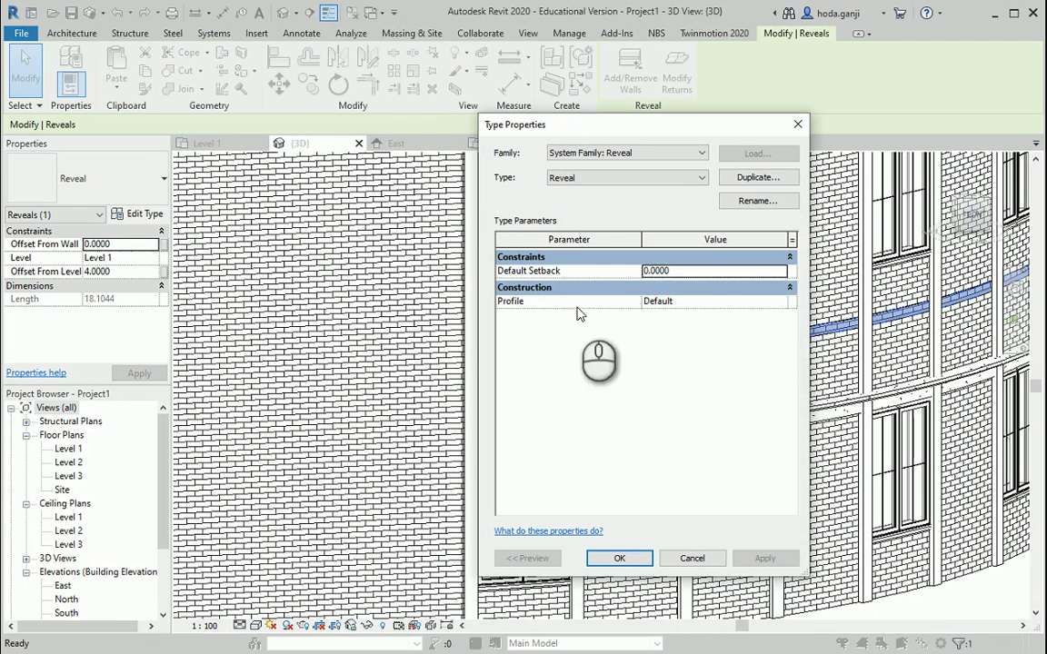
{"action": "left_click", "coordinate": [783, 304]}
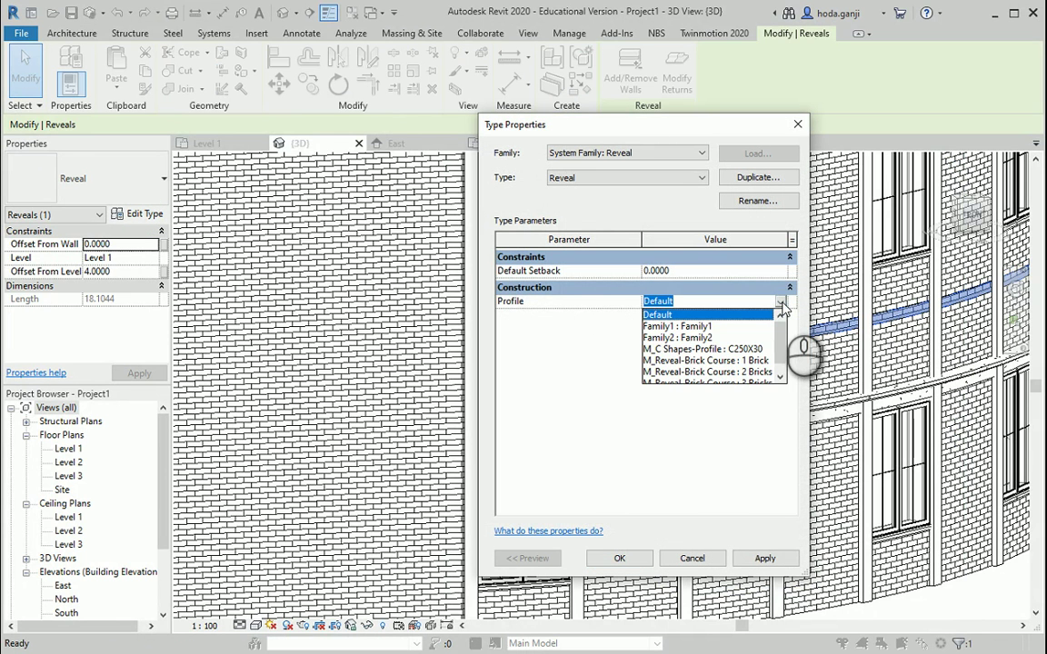
{"action": "left_click", "coordinate": [783, 303]}
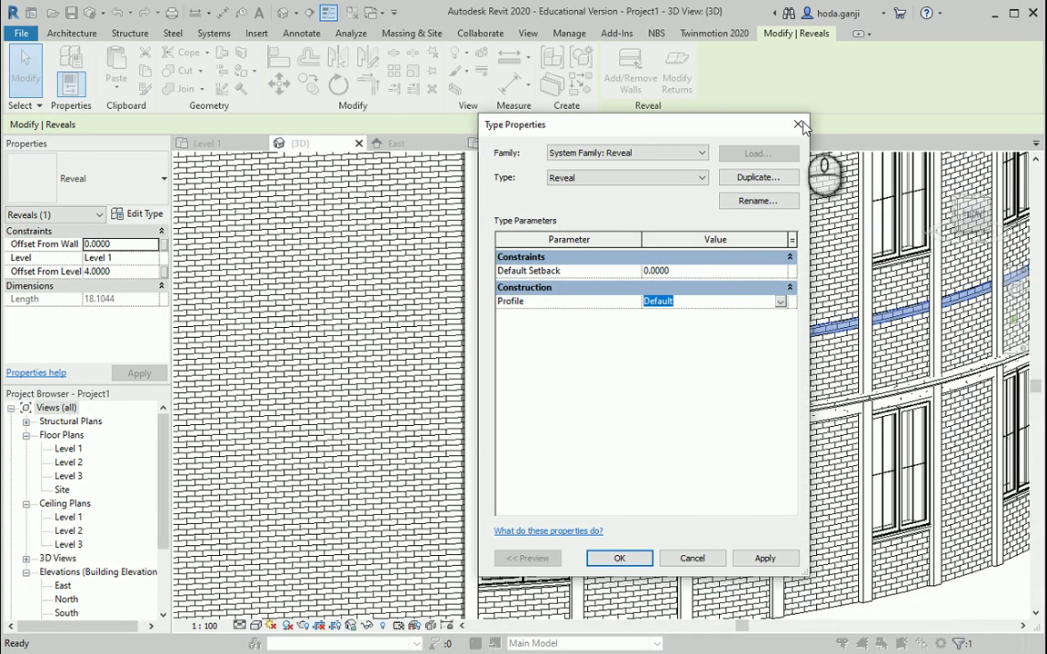
{"action": "key", "text": "Escape"}
{"action": "scroll", "coordinate": [518, 295], "scroll_direction": "up", "scroll_amount": 3}
{"action": "scroll", "coordinate": [386, 372], "scroll_direction": "down", "scroll_amount": 3}
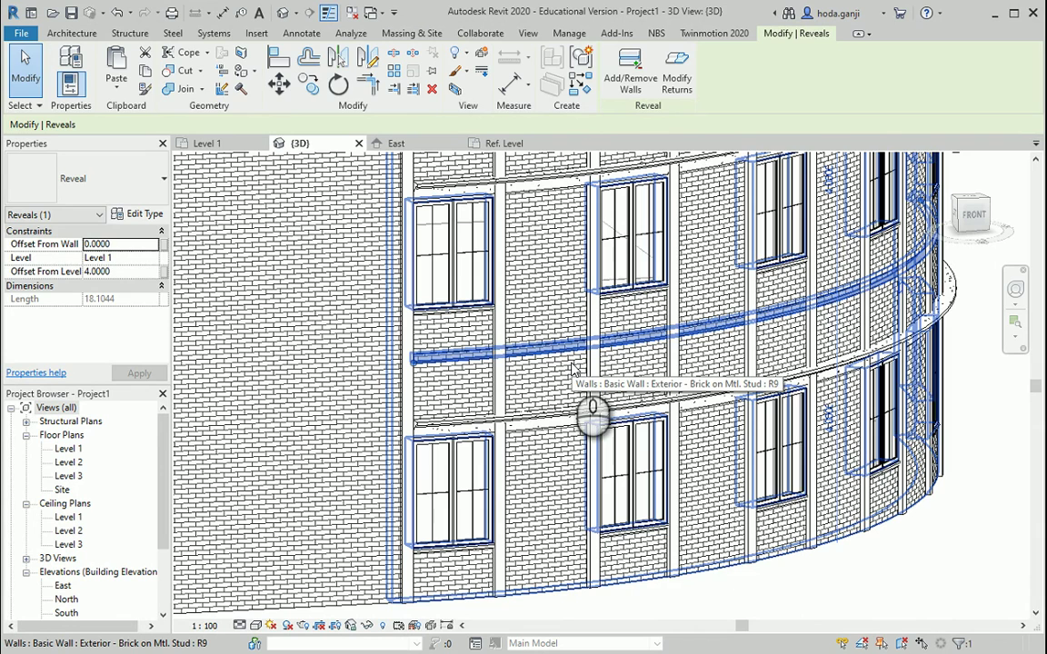
Step: Create a new family from the Metric Profile-Reveal.rft template
{"action": "left_click", "coordinate": [21, 33]}
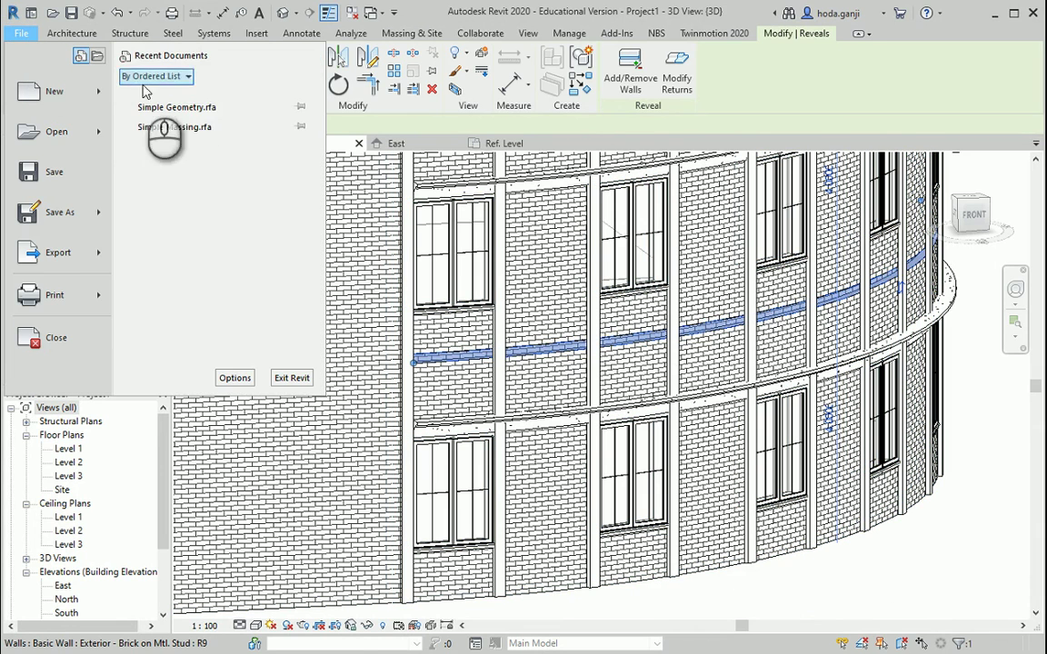
{"action": "left_click", "coordinate": [99, 91]}
{"action": "left_click", "coordinate": [504, 371]}
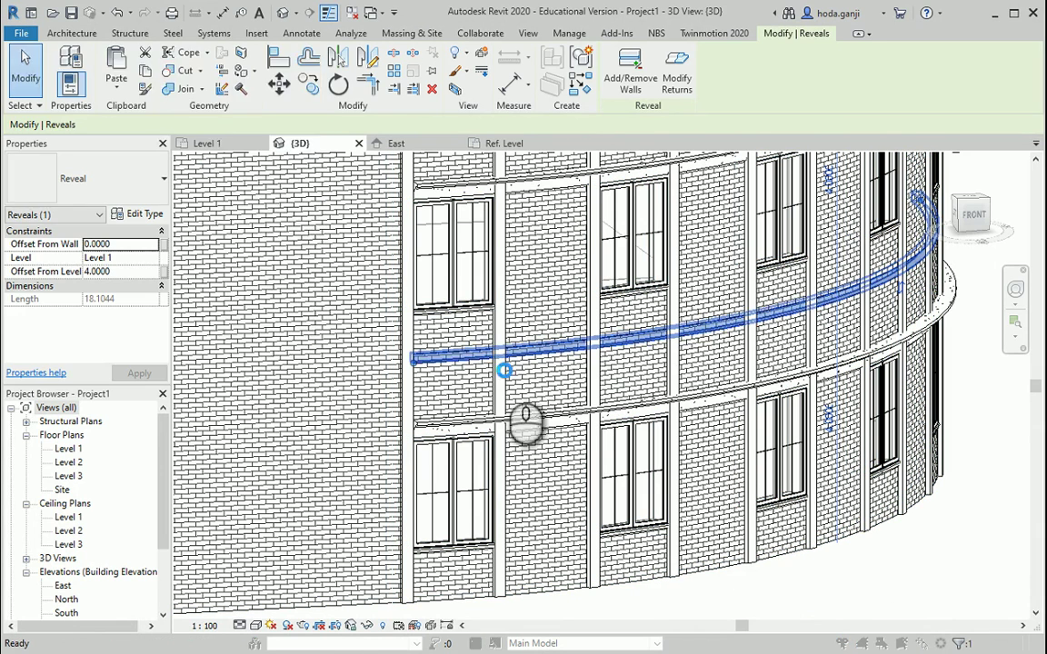
{"action": "left_click", "coordinate": [409, 351]}
{"action": "scroll", "coordinate": [408, 373], "scroll_direction": "down", "scroll_amount": 9}
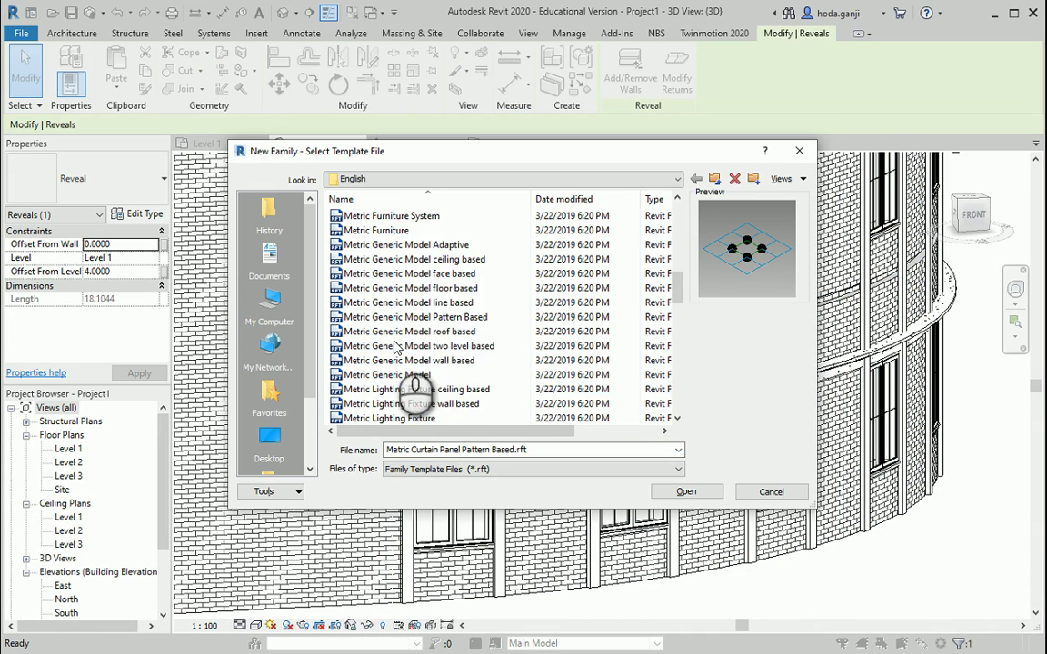
{"action": "scroll", "coordinate": [395, 345], "scroll_direction": "down", "scroll_amount": 5}
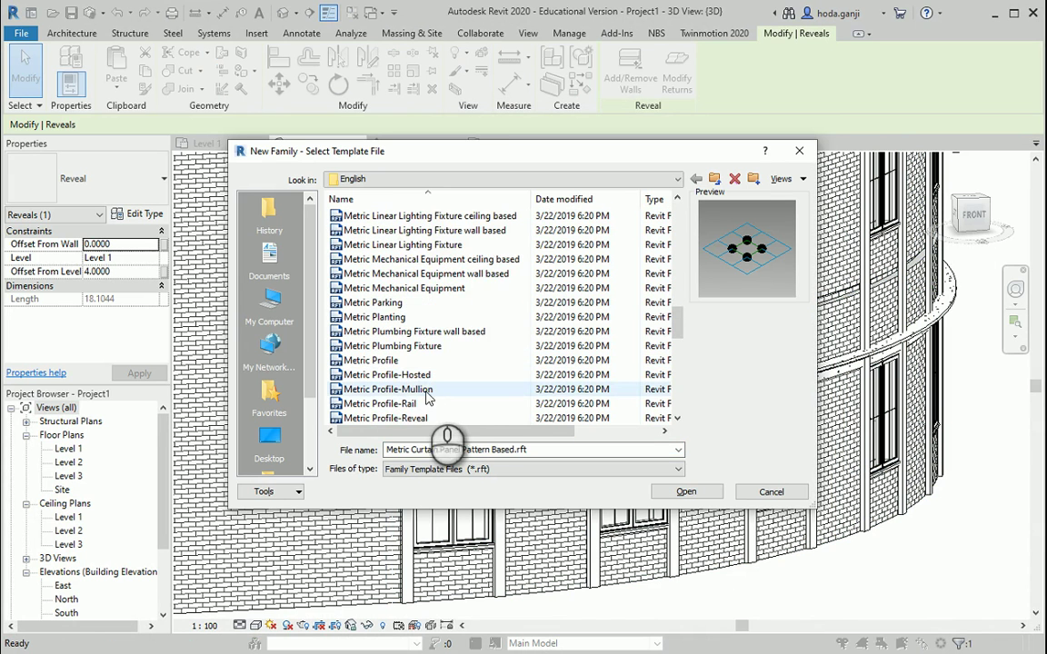
{"action": "scroll", "coordinate": [427, 397], "scroll_direction": "down", "scroll_amount": 1}
{"action": "left_click", "coordinate": [436, 375]}
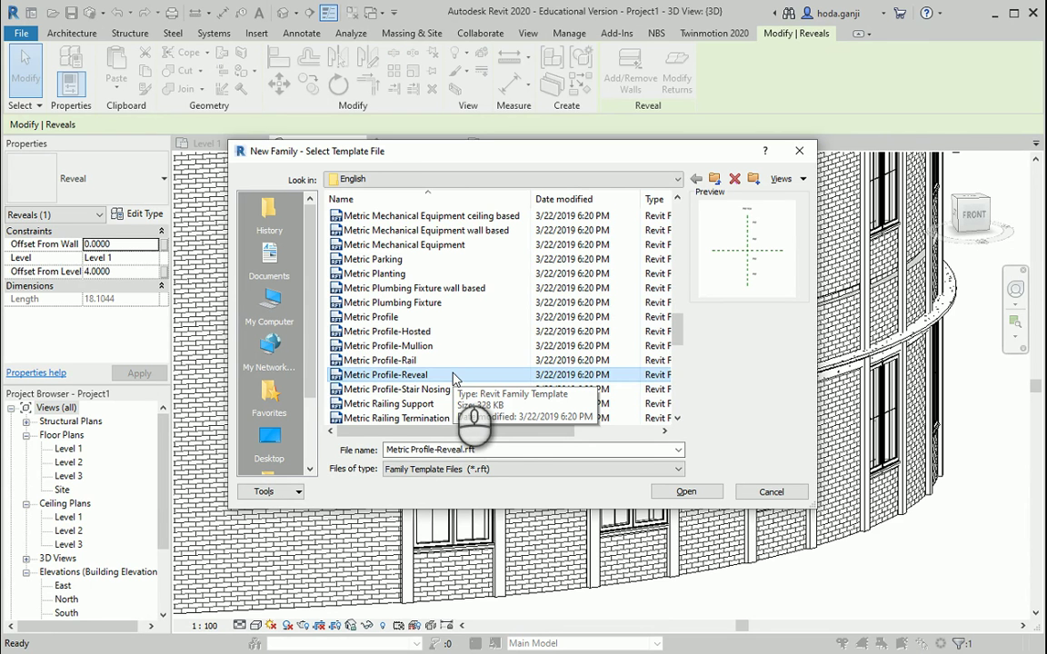
{"action": "left_click", "coordinate": [687, 491]}
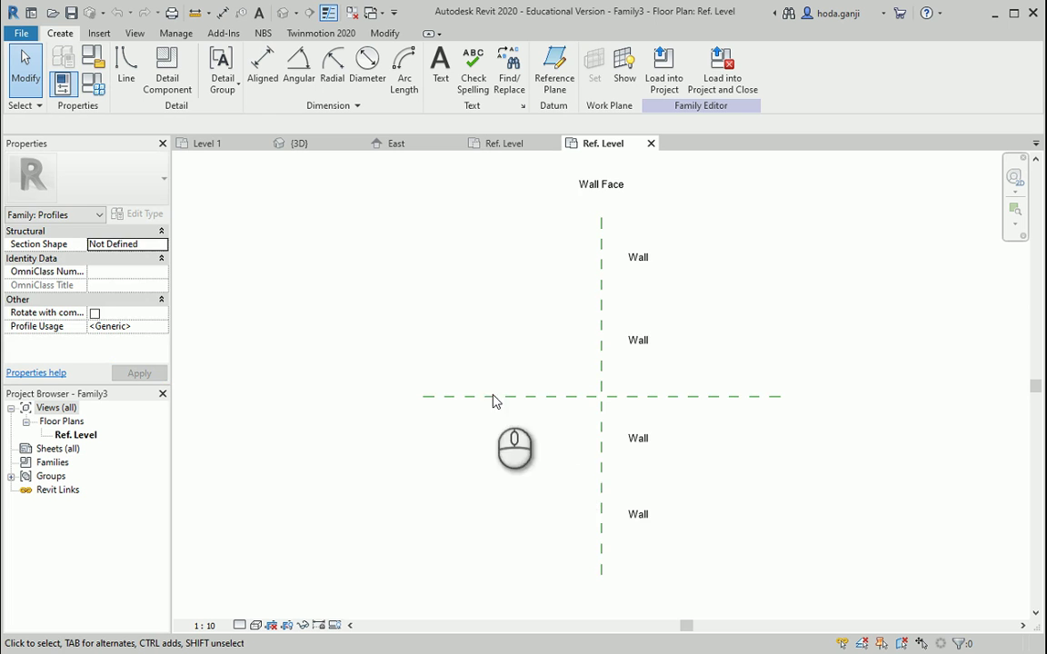
Step: Draw a vertical profile line 200 long on the Wall Face reference plane
{"action": "scroll", "coordinate": [684, 355], "scroll_direction": "up", "scroll_amount": 2}
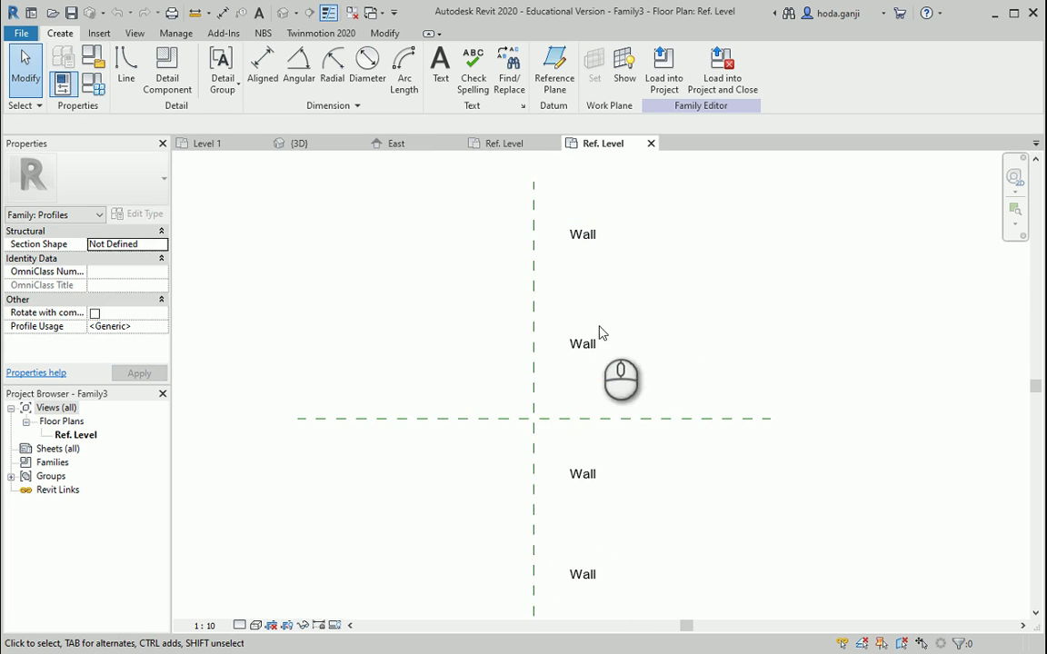
{"action": "scroll", "coordinate": [543, 410], "scroll_direction": "up", "scroll_amount": 3}
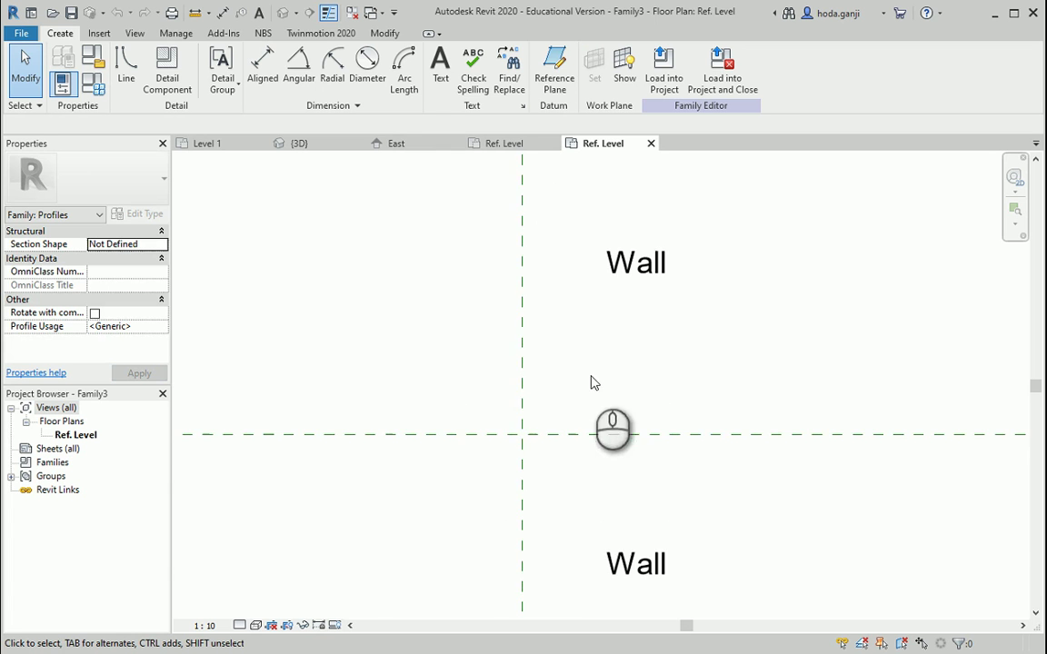
{"action": "scroll", "coordinate": [589, 380], "scroll_direction": "up", "scroll_amount": 1}
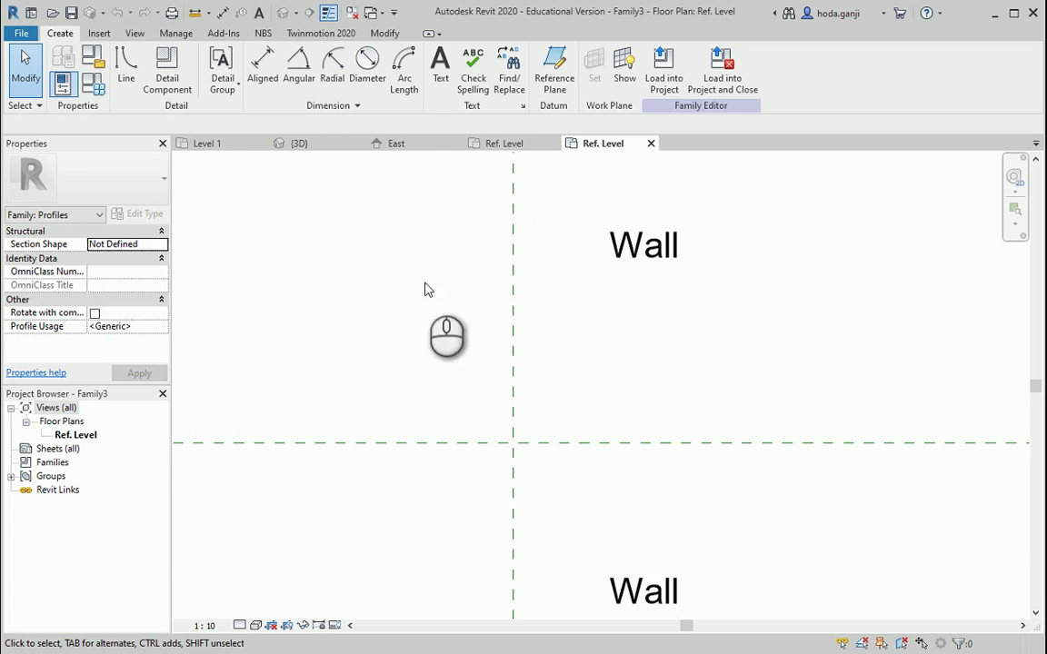
{"action": "left_click", "coordinate": [128, 64]}
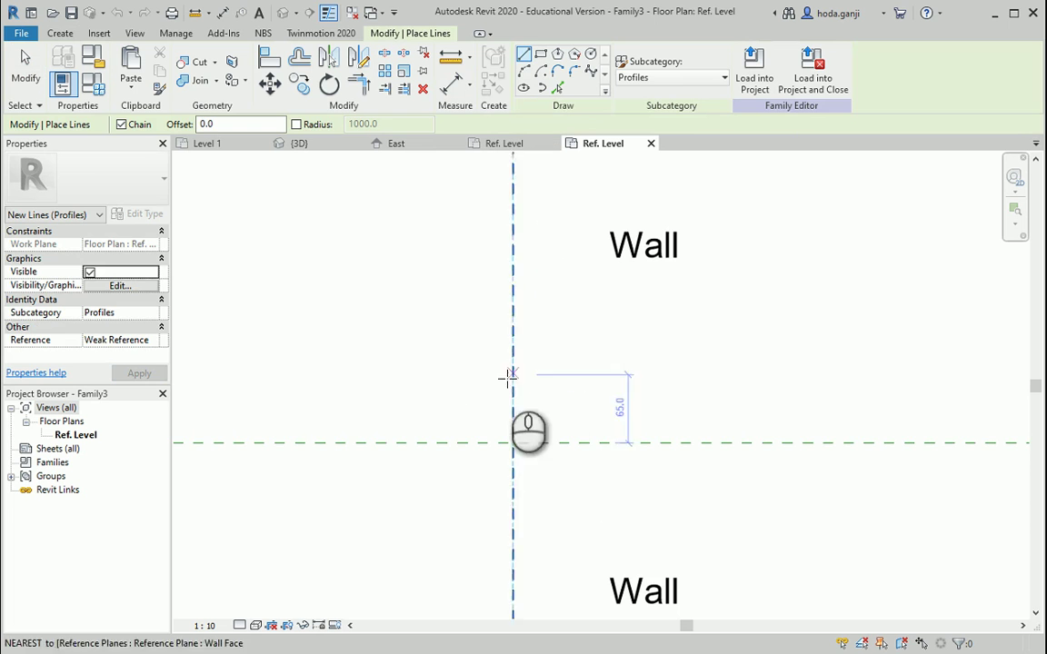
{"action": "left_click", "coordinate": [513, 442]}
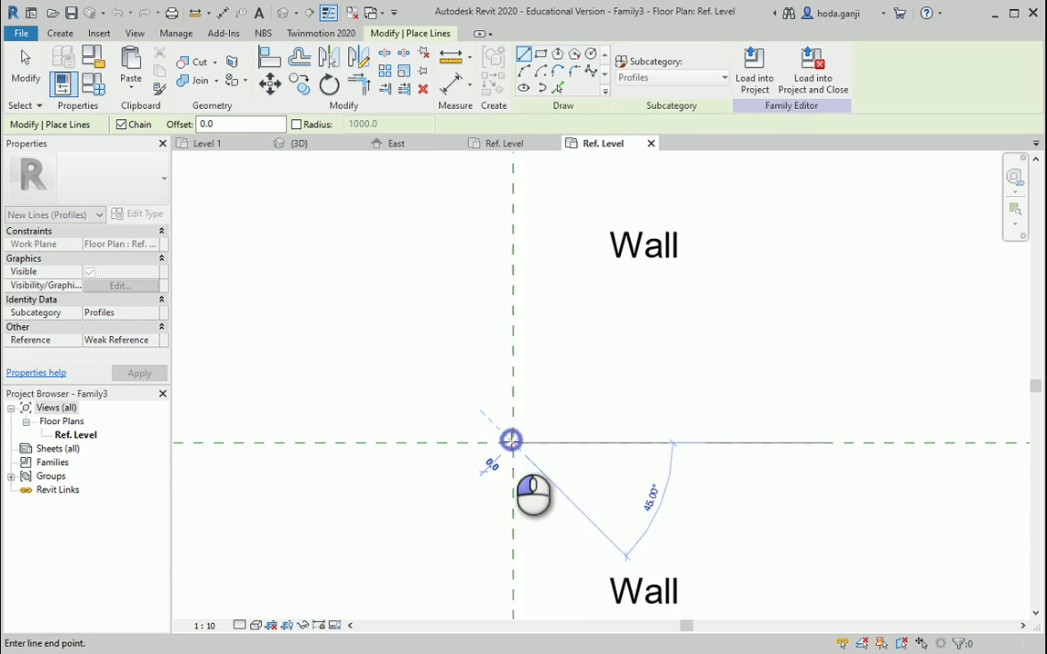
{"action": "left_click", "coordinate": [519, 338]}
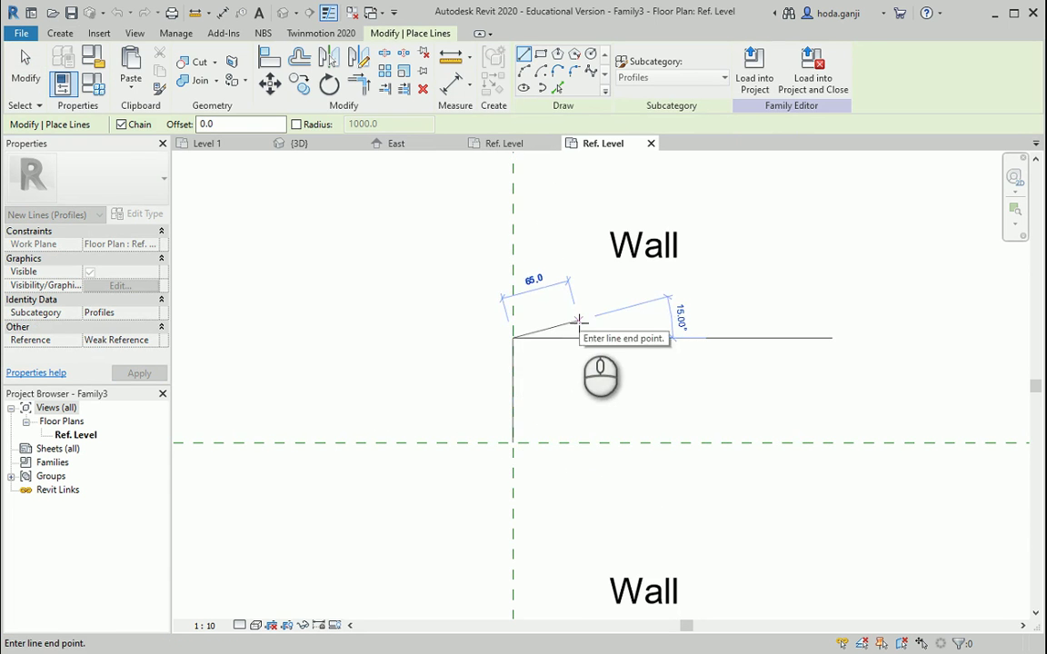
{"action": "key", "text": "Escape"}
{"action": "key", "text": "Escape"}
{"action": "left_click", "coordinate": [514, 442]}
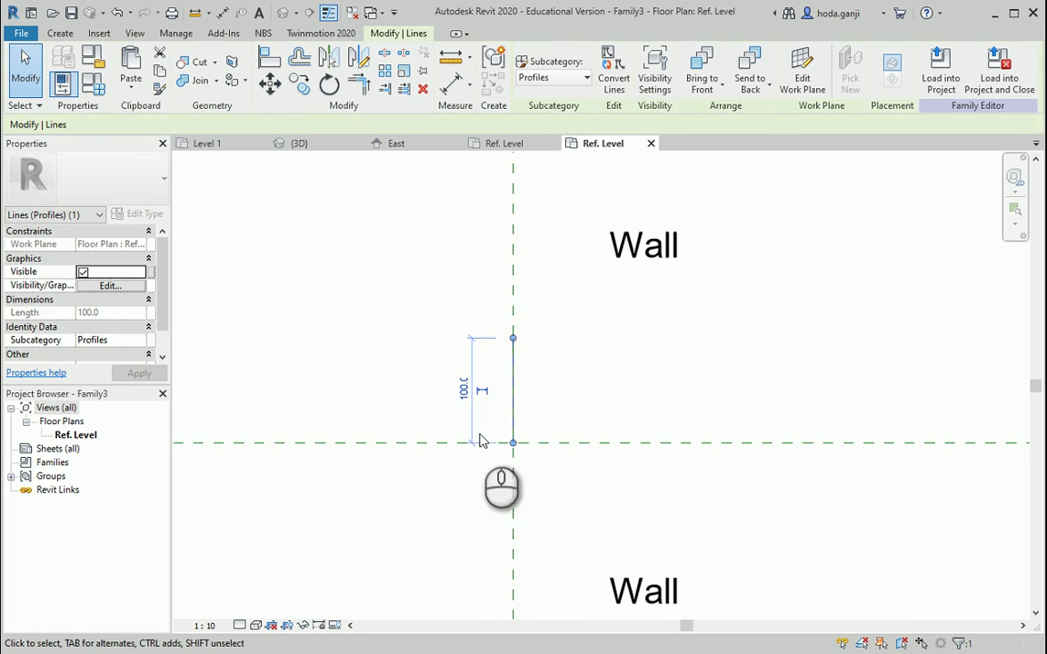
{"action": "left_click_drag", "start_coordinate": [514, 447], "coordinate": [513, 565]}
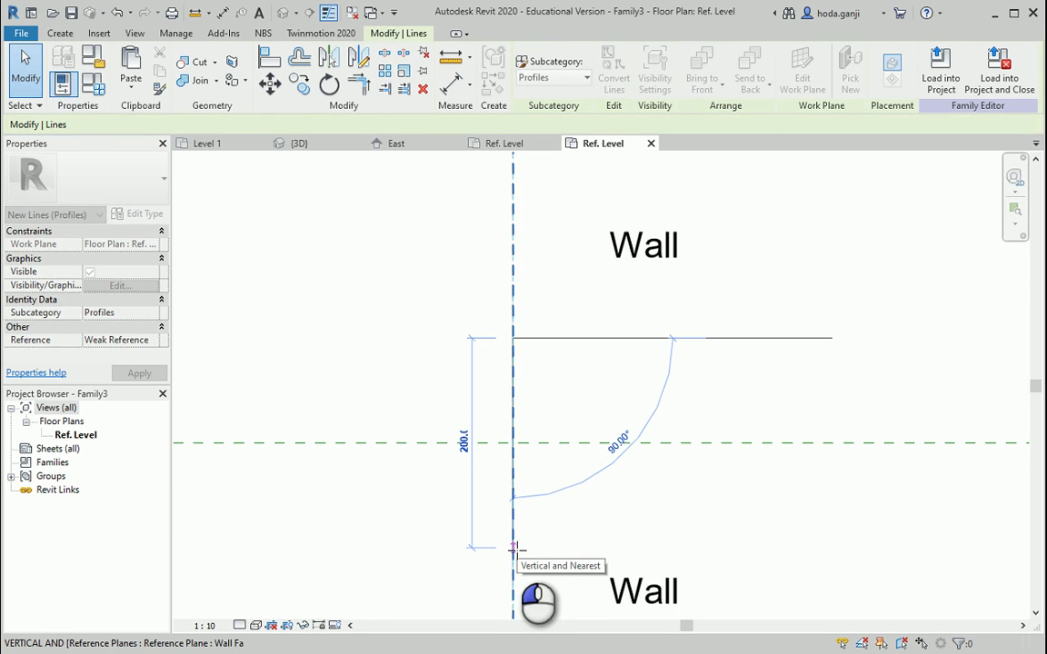
{"action": "left_click_drag", "start_coordinate": [514, 548], "coordinate": [513, 548]}
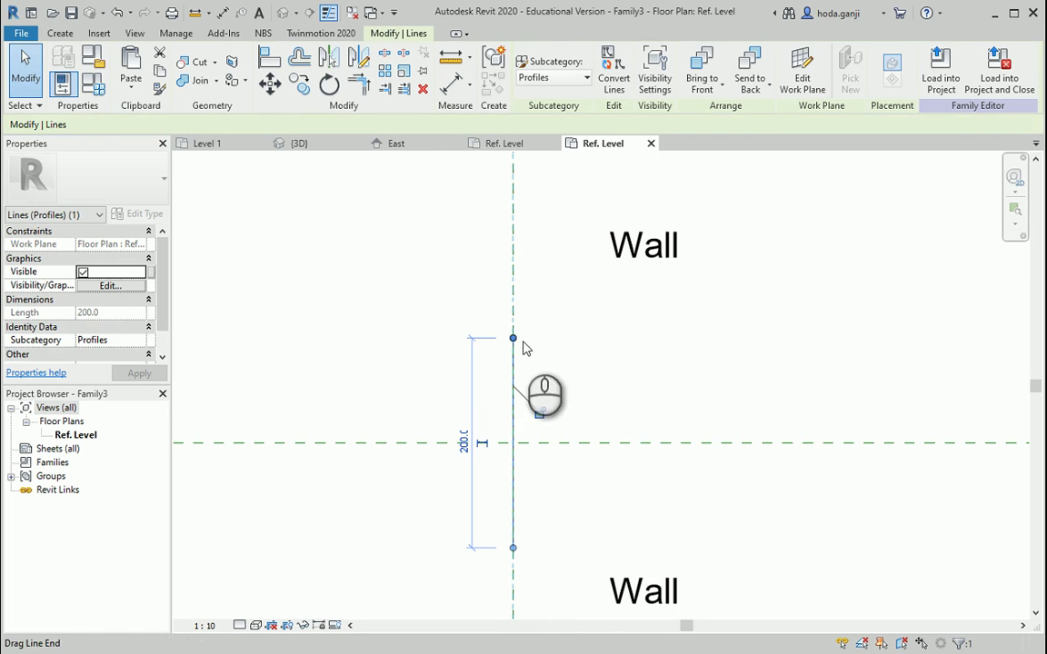
{"action": "left_click", "coordinate": [614, 334]}
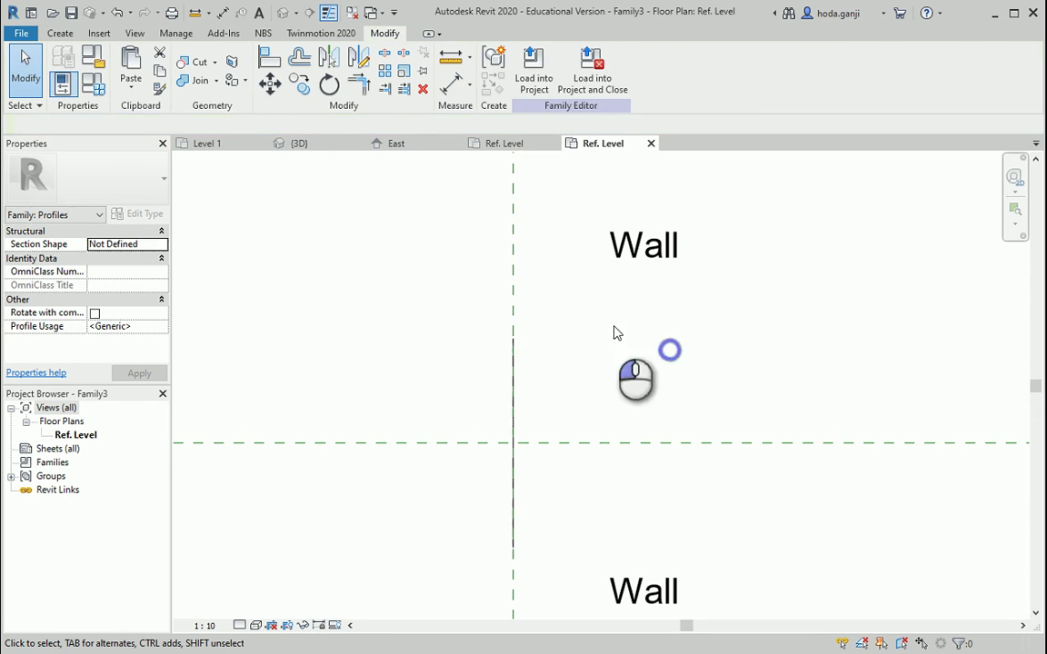
Step: Close the line with a Start-End-Radius arc of radius 100, then select the semicircle
{"action": "left_click", "coordinate": [64, 34]}
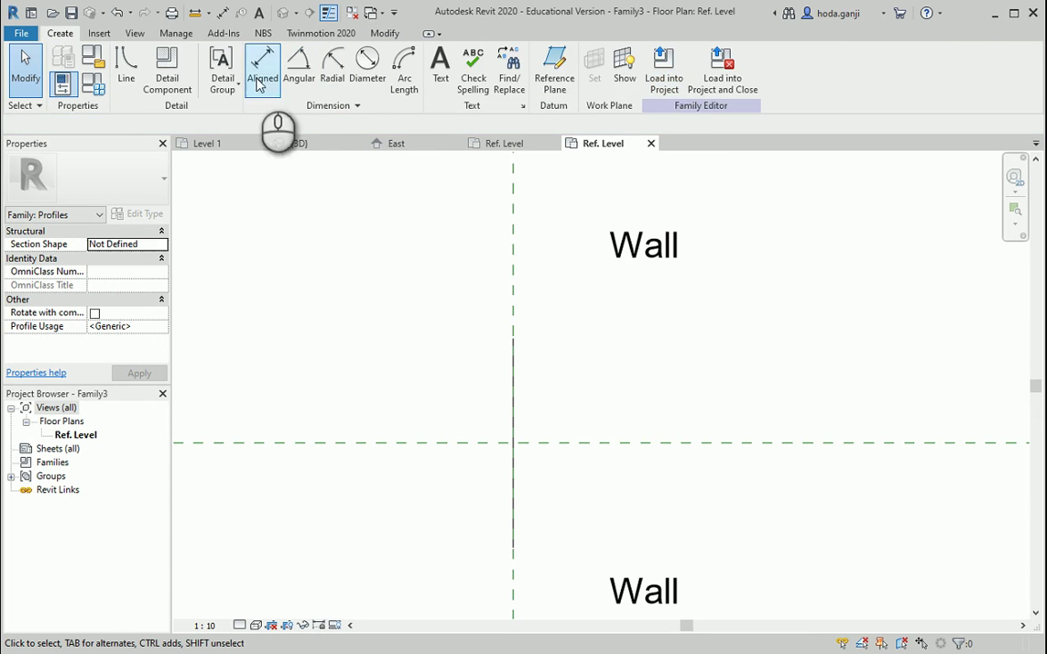
{"action": "left_click", "coordinate": [126, 82]}
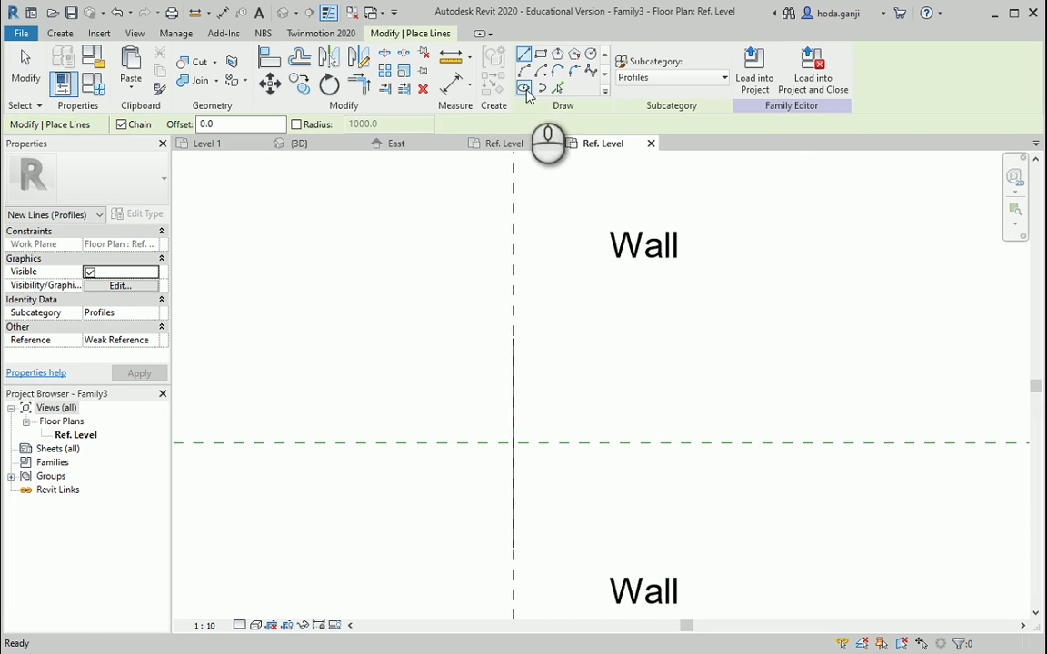
{"action": "left_click", "coordinate": [524, 73]}
{"action": "left_click", "coordinate": [512, 338]}
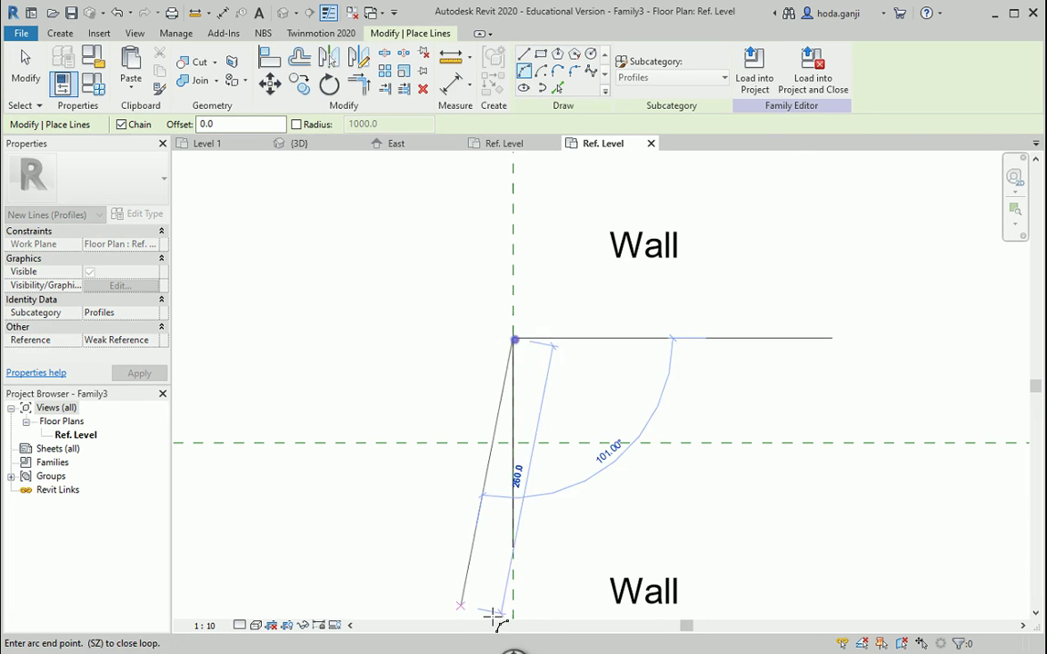
{"action": "left_click", "coordinate": [512, 549]}
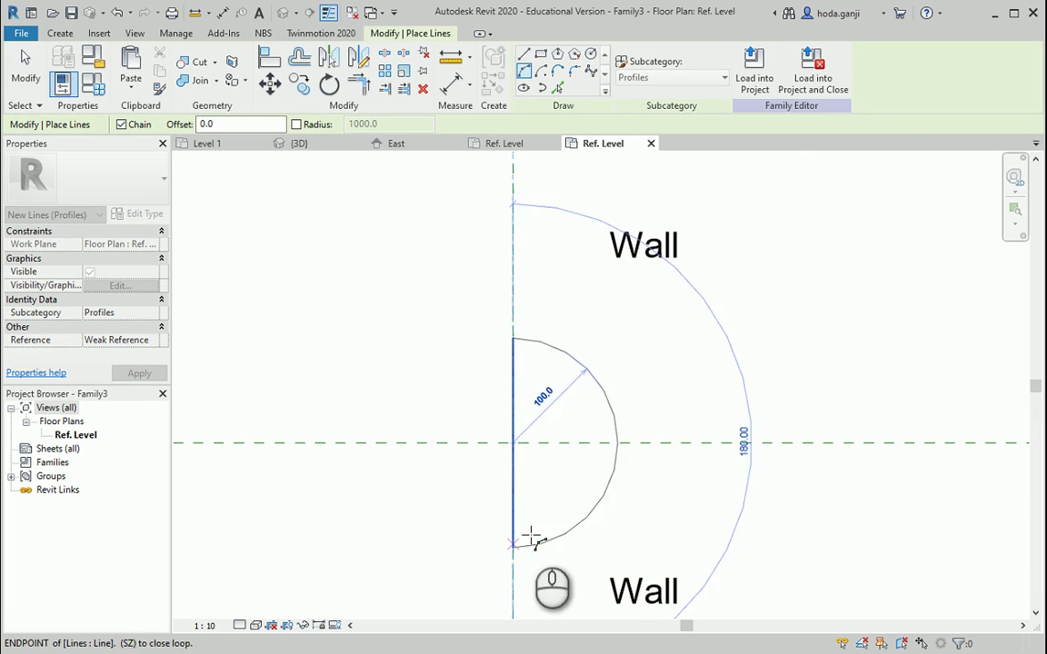
{"action": "left_click", "coordinate": [615, 477]}
{"action": "key", "text": "Escape"}
{"action": "key", "text": "Escape"}
{"action": "left_click_drag", "start_coordinate": [479, 306], "coordinate": [654, 567]}
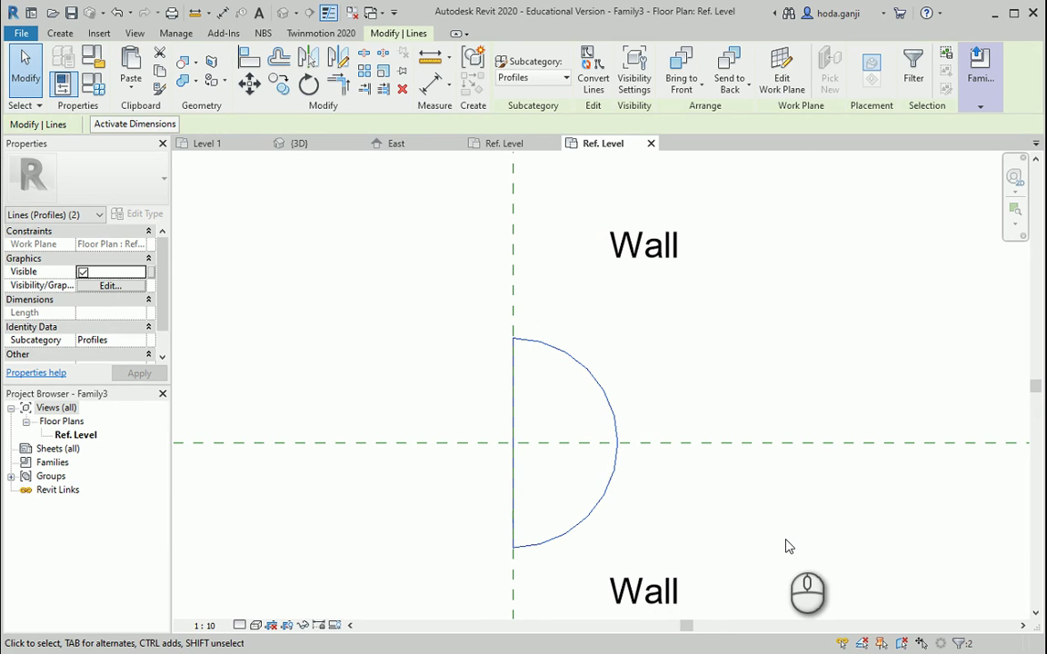
Step: Load the Family3 profile family into Project1
{"action": "left_click", "coordinate": [685, 346]}
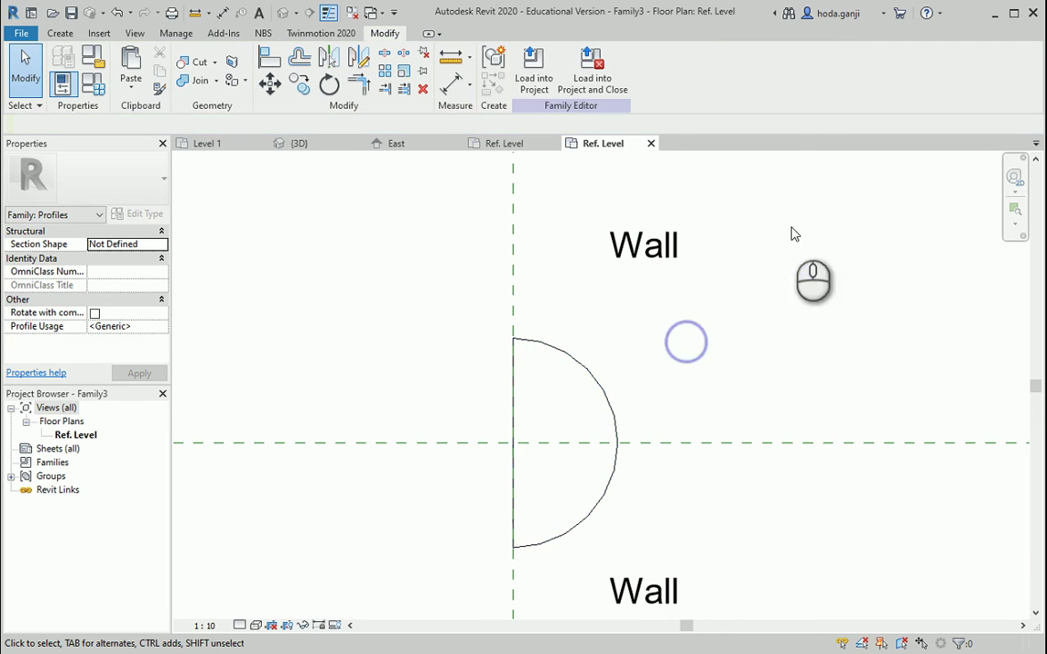
{"action": "left_click", "coordinate": [540, 84]}
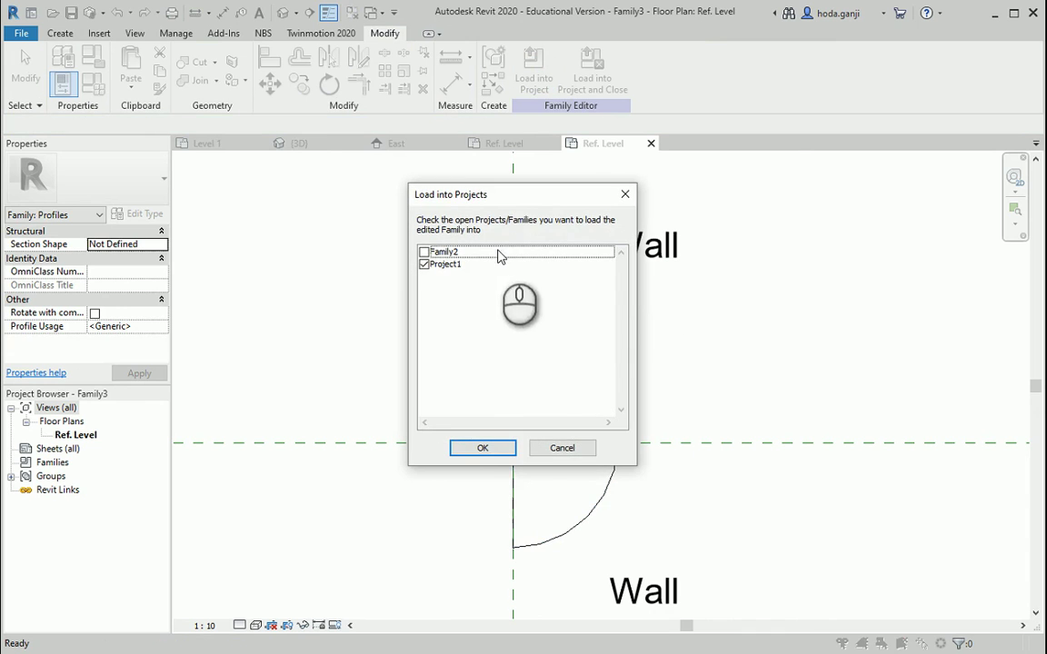
{"action": "left_click", "coordinate": [477, 455]}
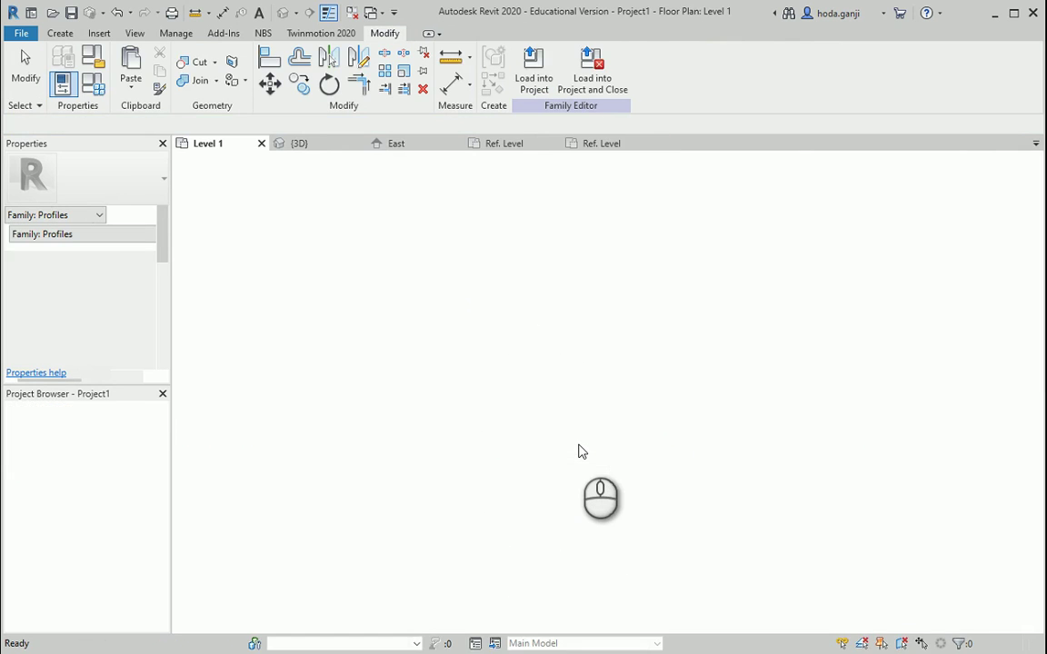
Step: Duplicate the reveal's type as Reveal-circular and set its Profile to Family3 : Family3
{"action": "left_click", "coordinate": [318, 143]}
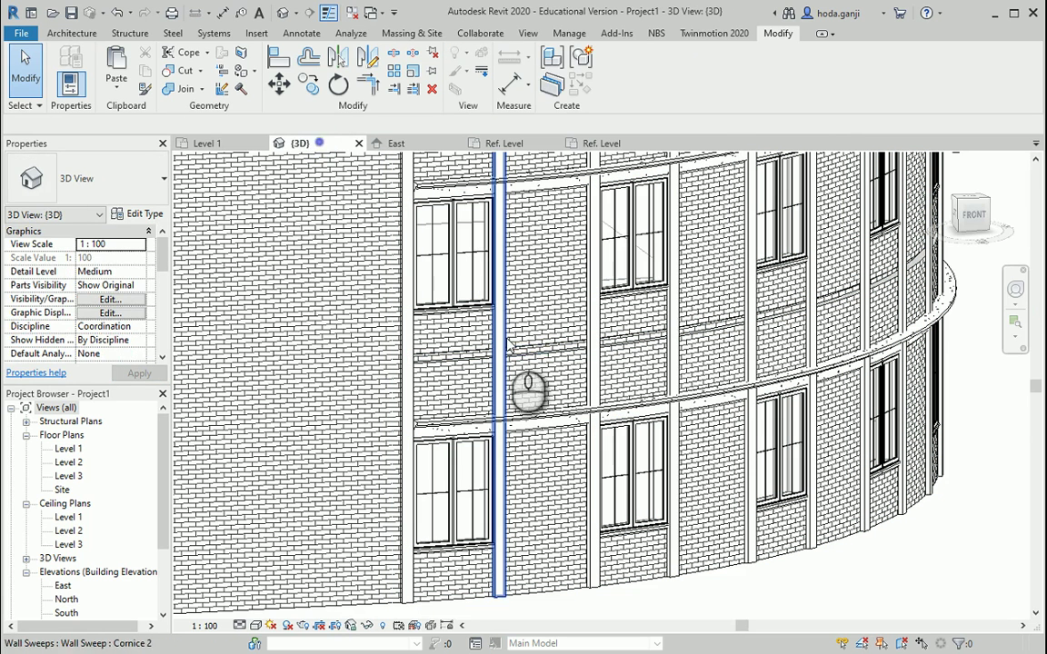
{"action": "left_click", "coordinate": [533, 350]}
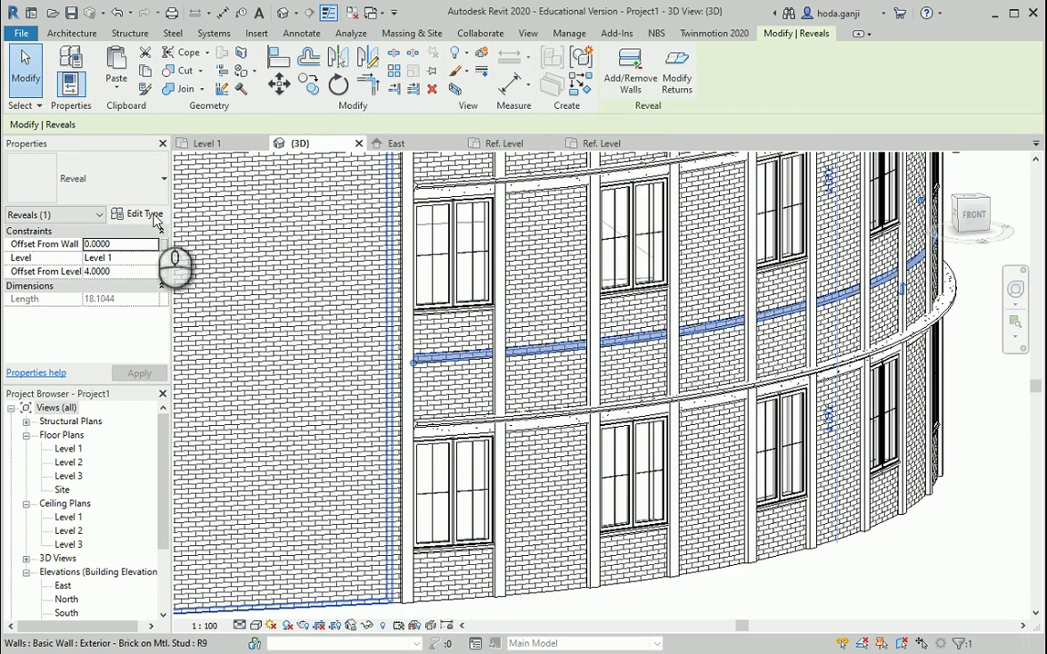
{"action": "left_click", "coordinate": [144, 214]}
{"action": "left_click", "coordinate": [758, 177]}
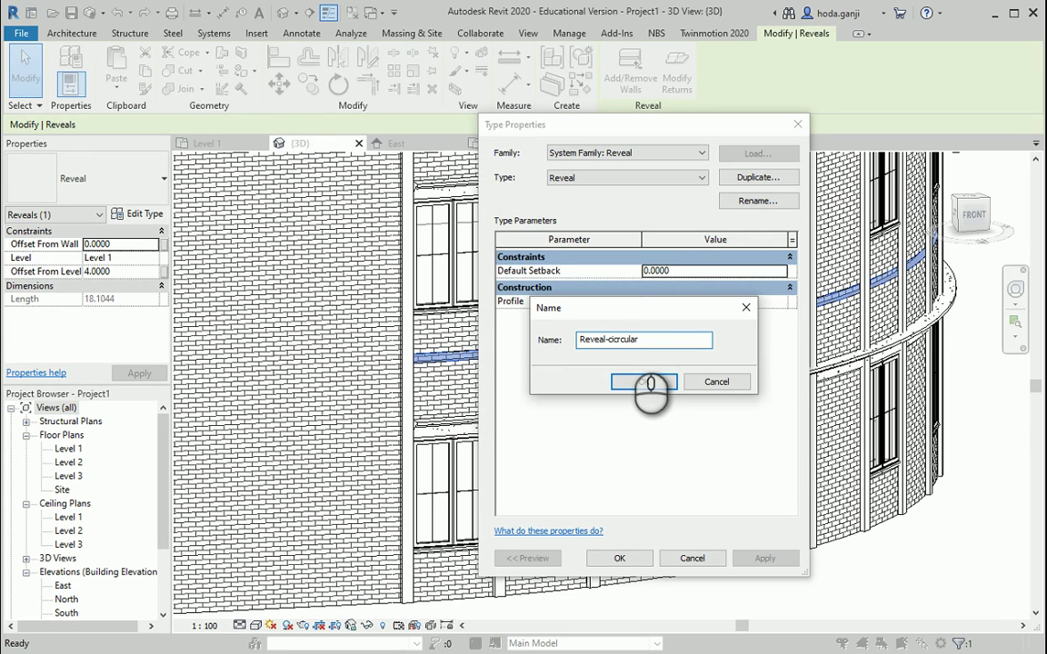
{"action": "left_click", "coordinate": [643, 381]}
{"action": "left_click", "coordinate": [779, 303]}
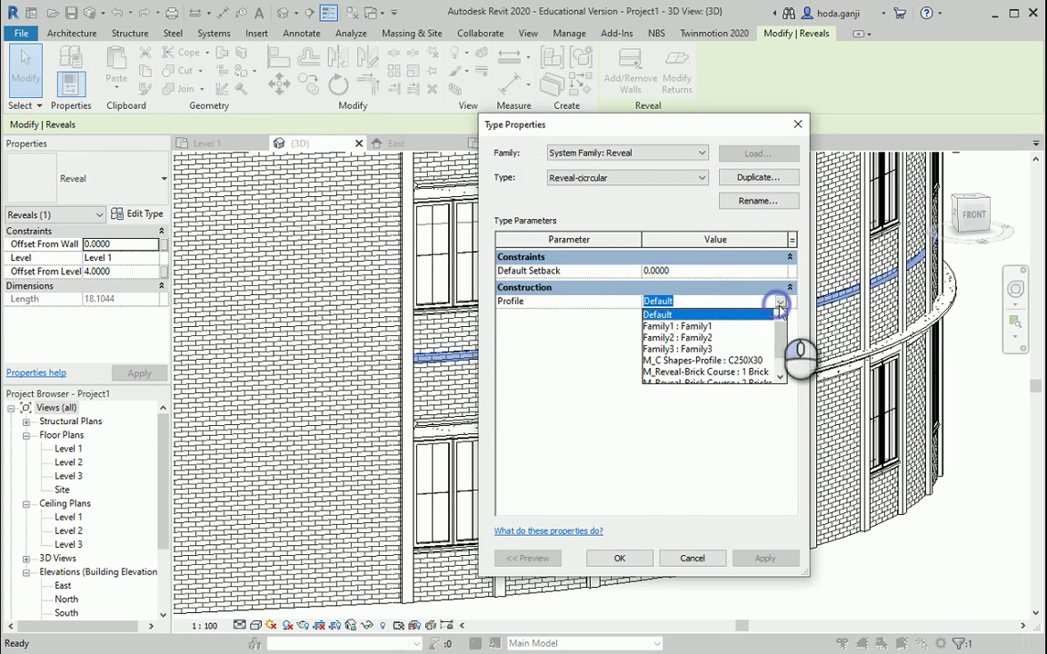
{"action": "left_click", "coordinate": [699, 349]}
{"action": "left_click", "coordinate": [621, 557]}
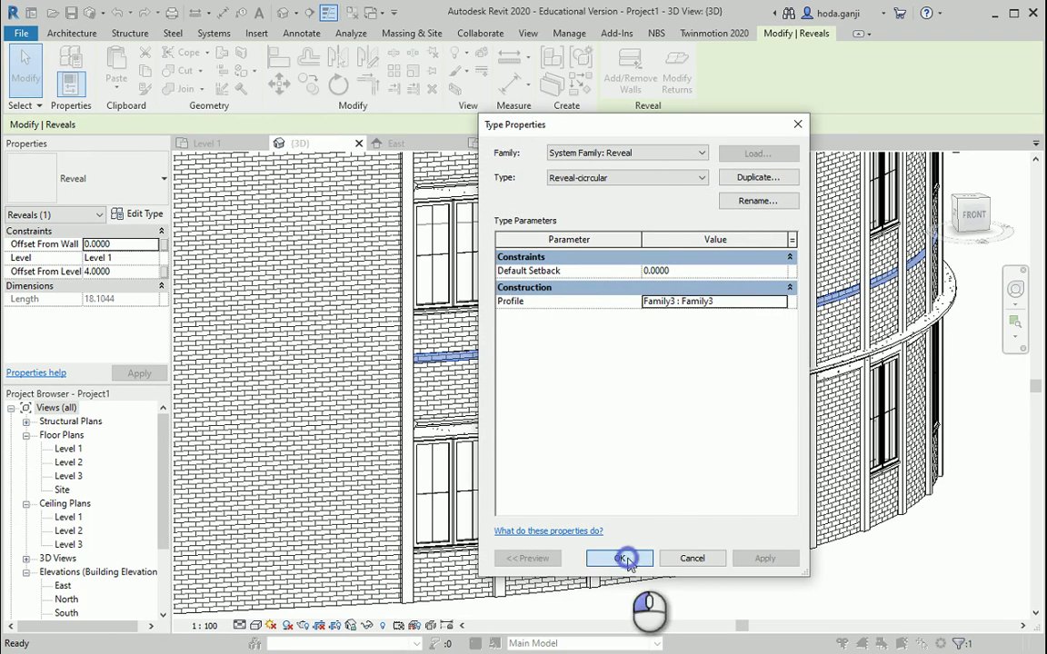
{"action": "left_click", "coordinate": [750, 580]}
{"action": "scroll", "coordinate": [609, 300], "scroll_direction": "up", "scroll_amount": 5}
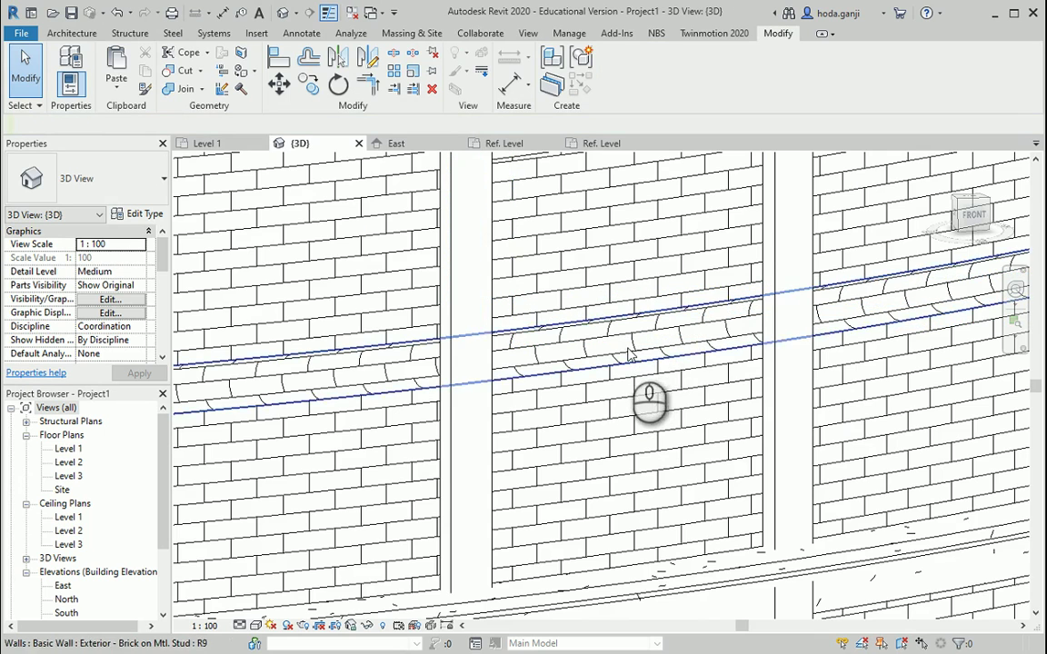
{"action": "left_click", "coordinate": [625, 333]}
{"action": "key", "text": "Escape"}
{"action": "scroll", "coordinate": [479, 361], "scroll_direction": "down", "scroll_amount": 2}
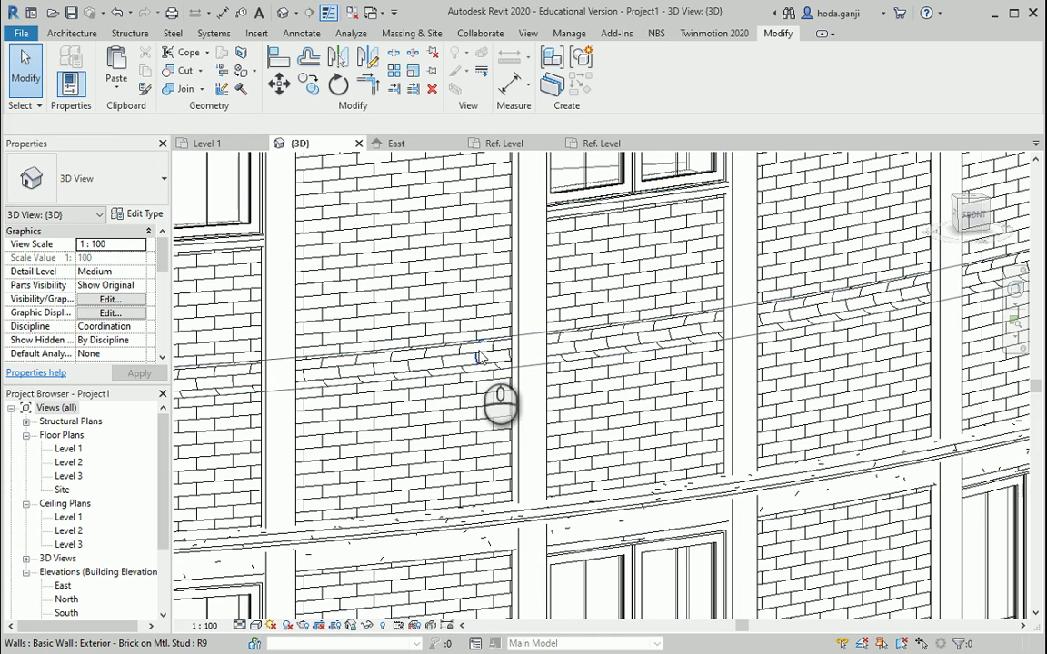
{"action": "scroll", "coordinate": [479, 357], "scroll_direction": "down", "scroll_amount": 4}
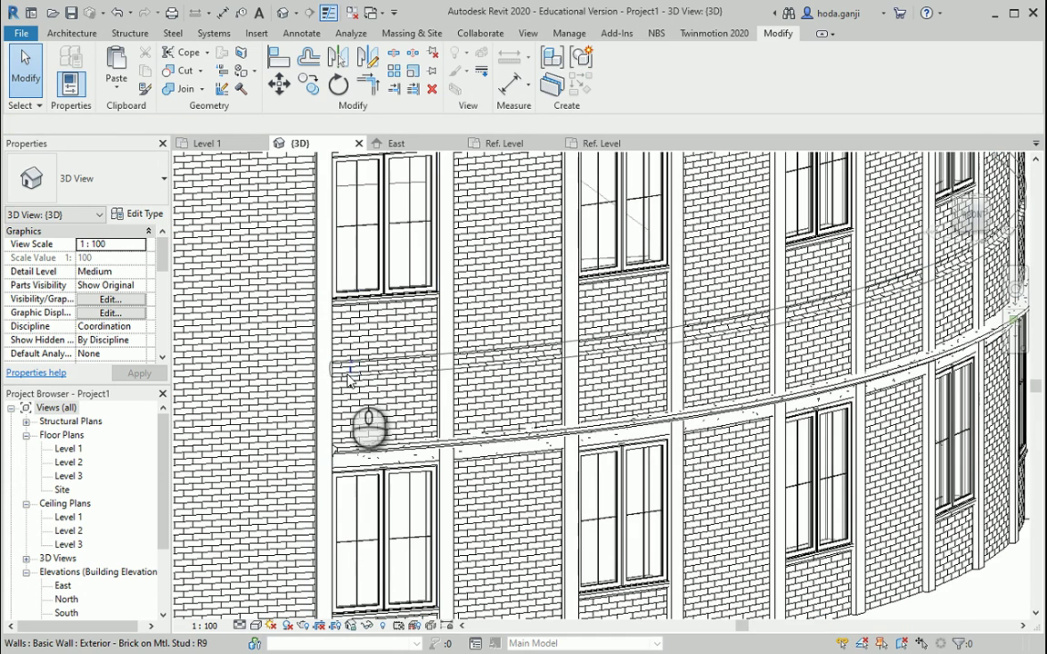
Step: Change the horizontal reveal band from Reveal-circular to the plain Reveal type
{"action": "left_click", "coordinate": [348, 373]}
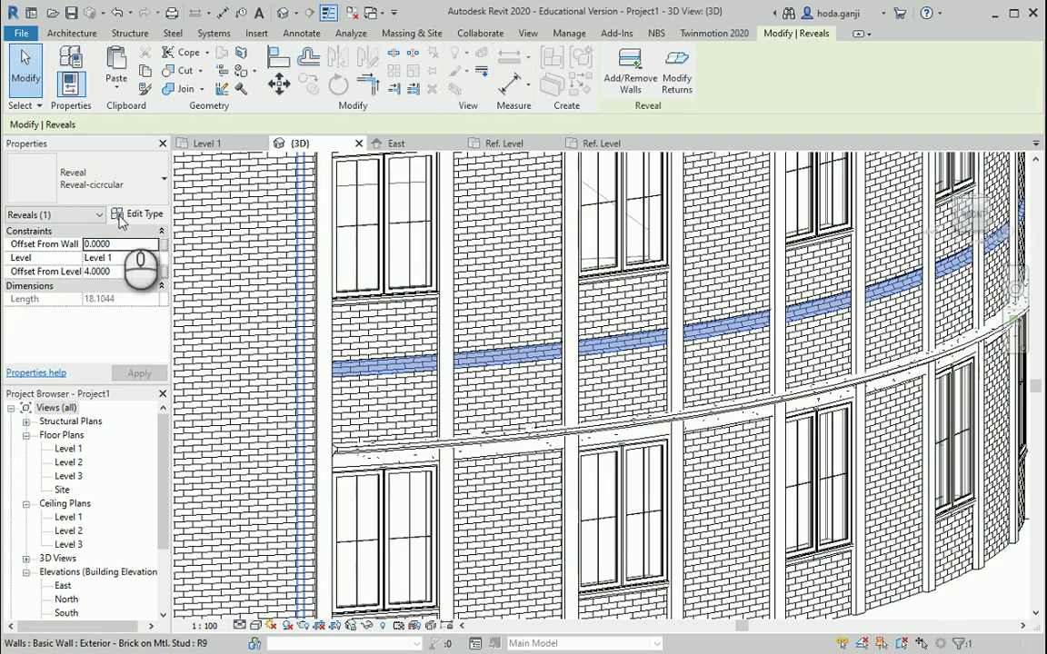
{"action": "left_click", "coordinate": [164, 179]}
{"action": "left_click", "coordinate": [162, 179]}
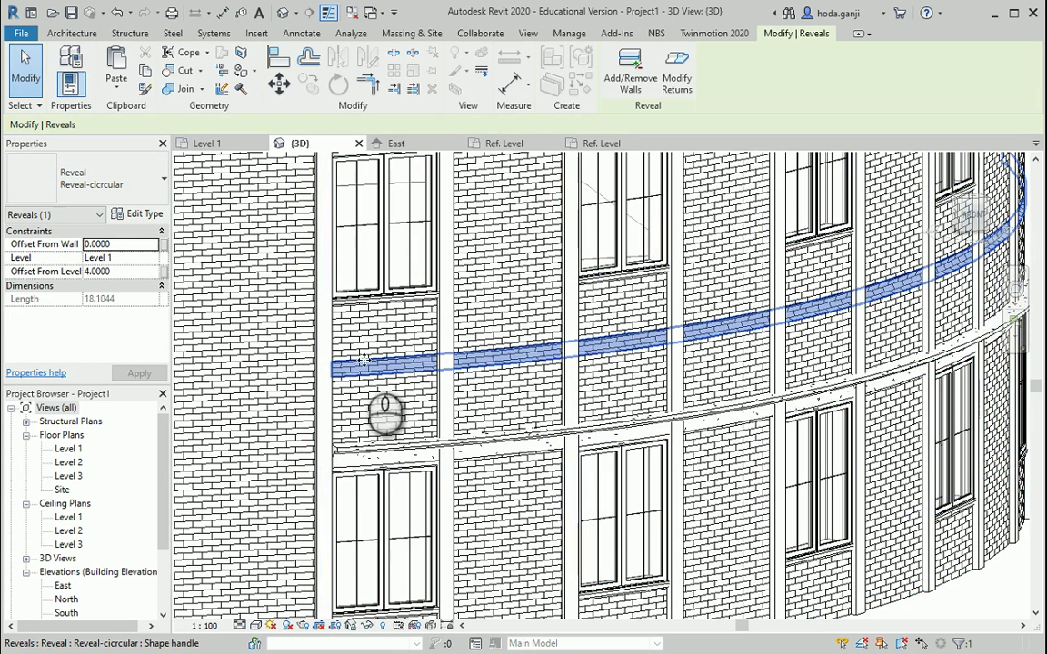
{"action": "left_click", "coordinate": [140, 192]}
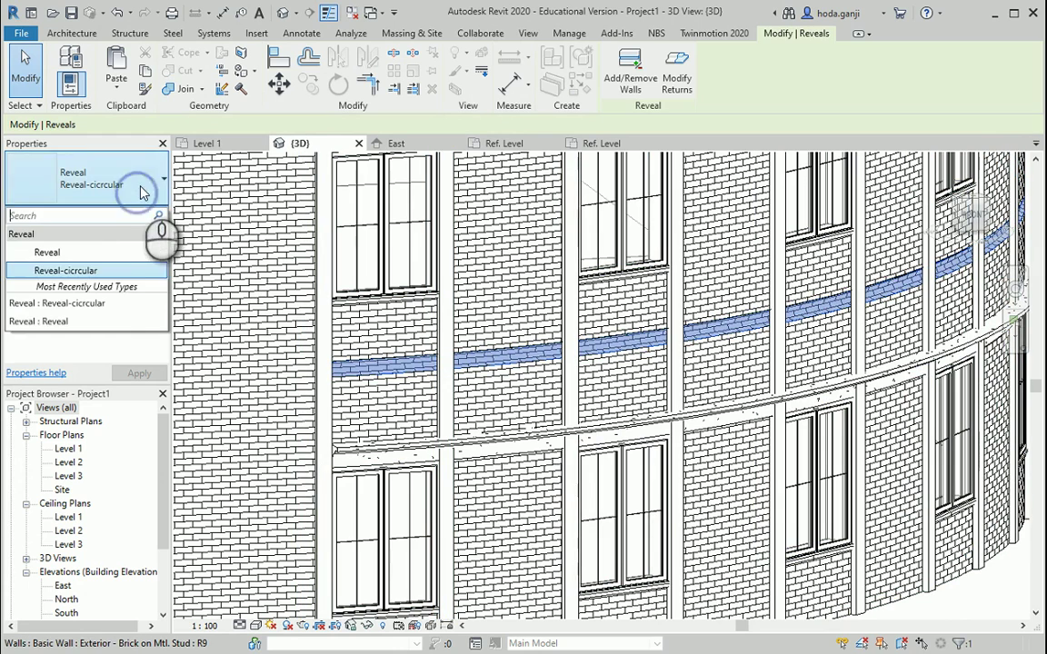
{"action": "left_click", "coordinate": [123, 252]}
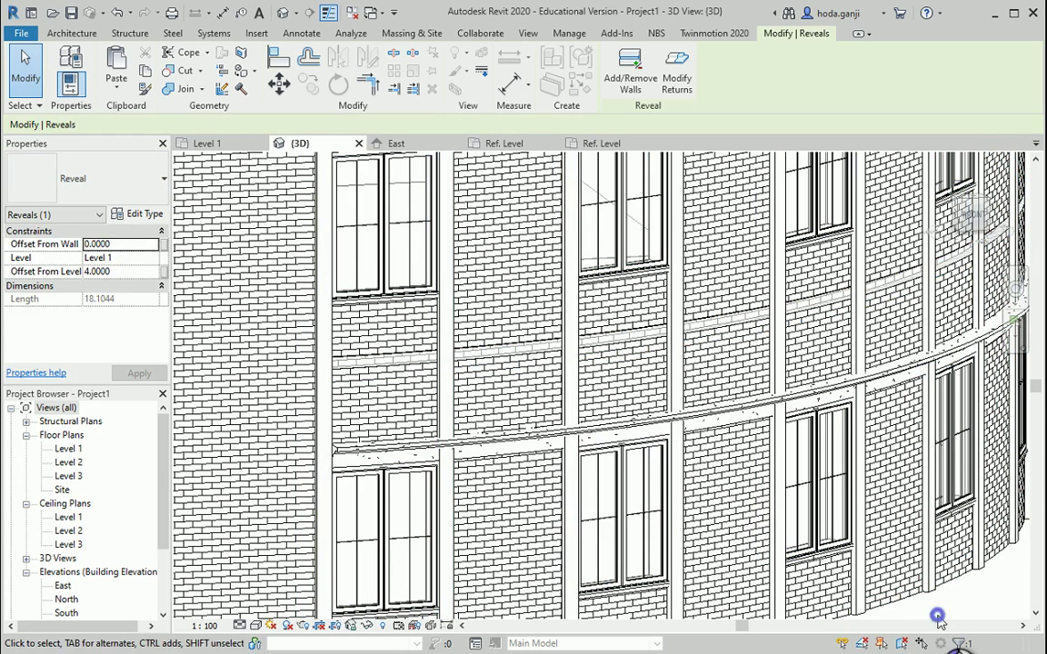
{"action": "key", "text": "Escape"}
{"action": "scroll", "coordinate": [618, 364], "scroll_direction": "up", "scroll_amount": 5}
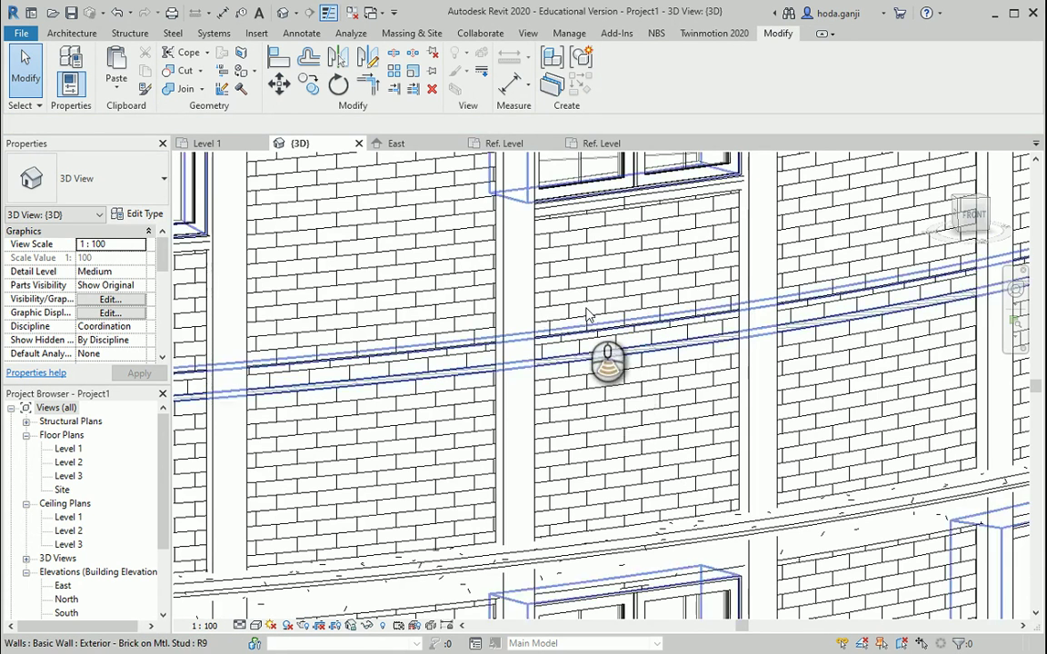
{"action": "scroll", "coordinate": [581, 254], "scroll_direction": "down", "scroll_amount": 5}
{"action": "scroll", "coordinate": [599, 388], "scroll_direction": "up", "scroll_amount": 3}
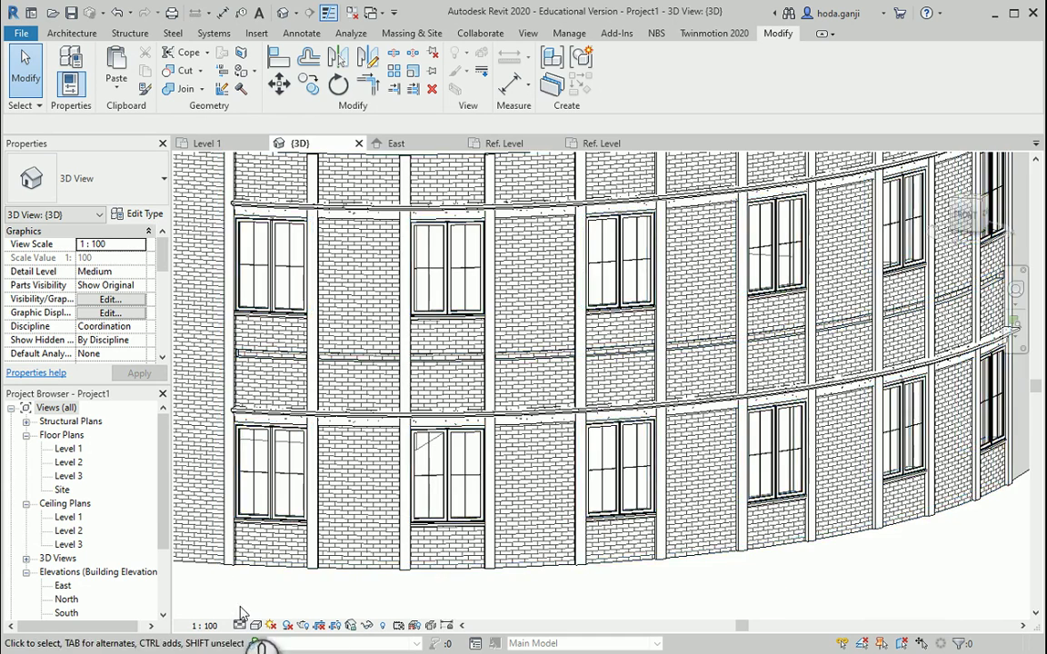
{"action": "scroll", "coordinate": [238, 544], "scroll_direction": "up", "scroll_amount": 4}
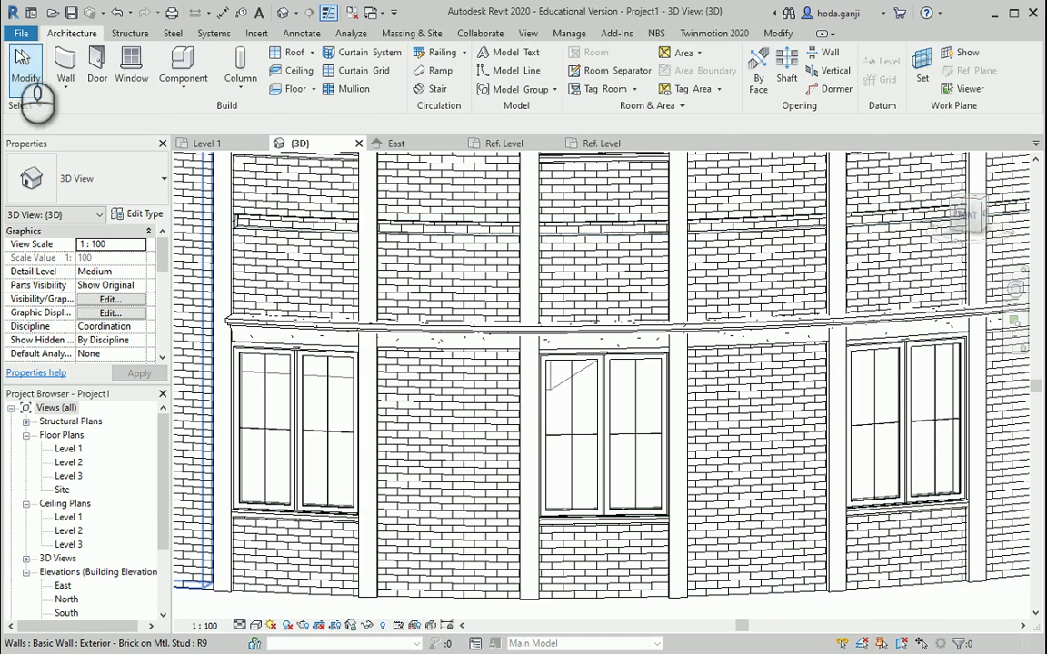
Step: Create a new family from the Metric Profile.rft template
{"action": "left_click", "coordinate": [20, 33]}
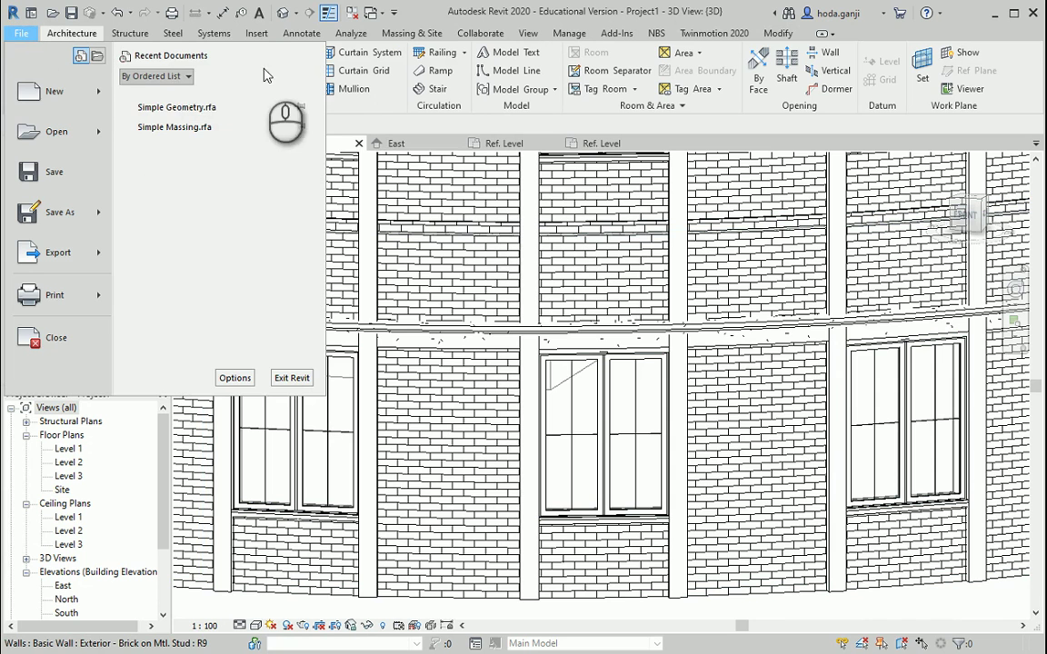
{"action": "left_click", "coordinate": [101, 104]}
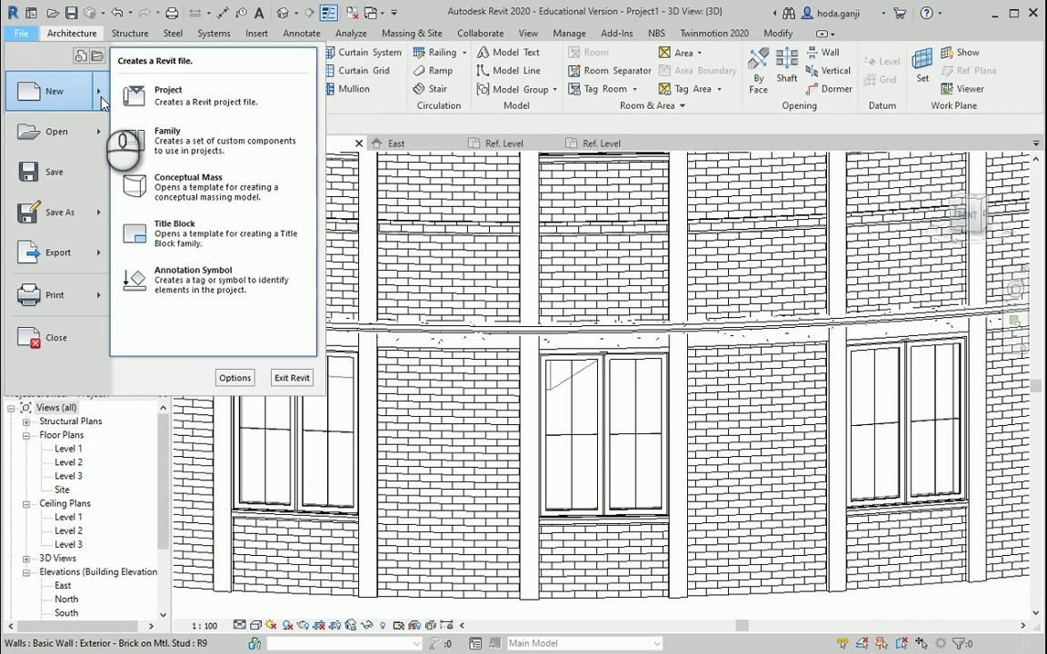
{"action": "left_click", "coordinate": [178, 144]}
{"action": "left_click", "coordinate": [408, 360]}
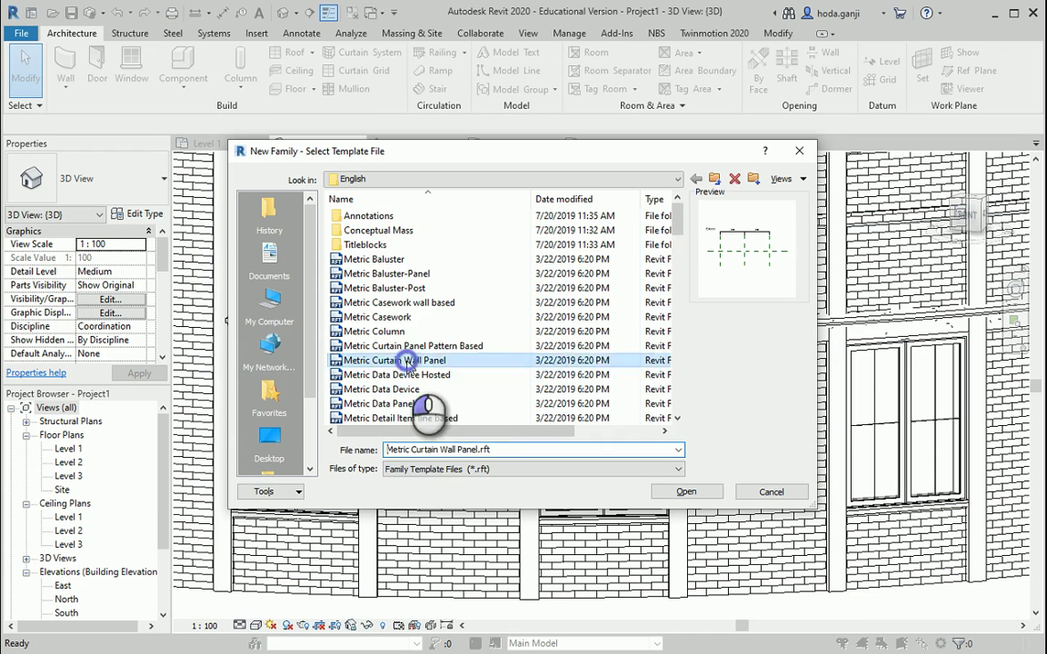
{"action": "scroll", "coordinate": [414, 400], "scroll_direction": "down", "scroll_amount": 6}
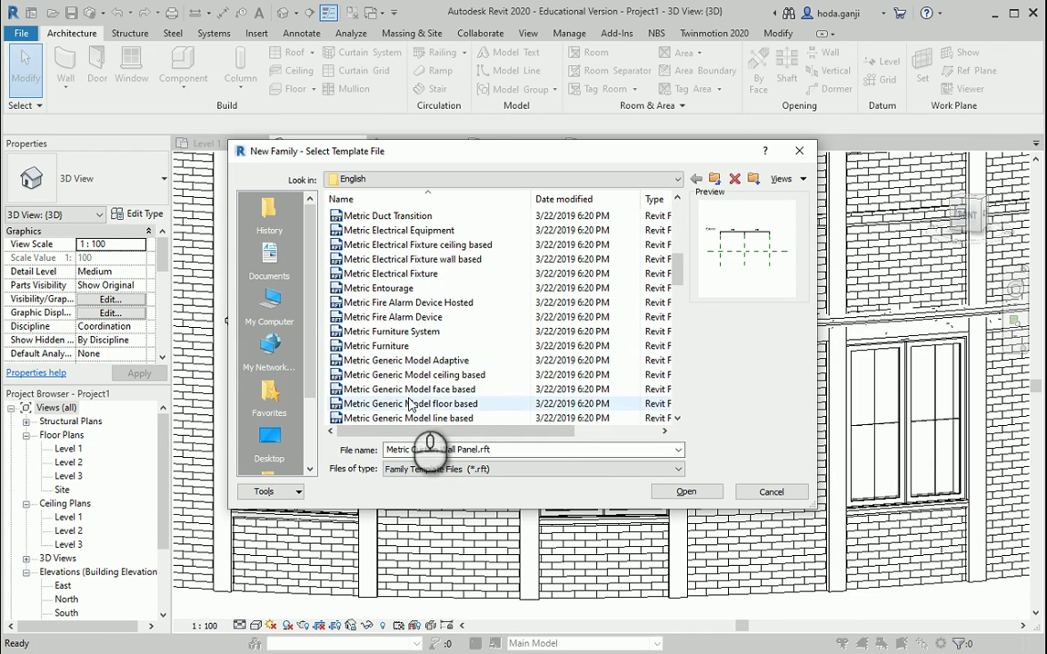
{"action": "scroll", "coordinate": [412, 334], "scroll_direction": "down", "scroll_amount": 9}
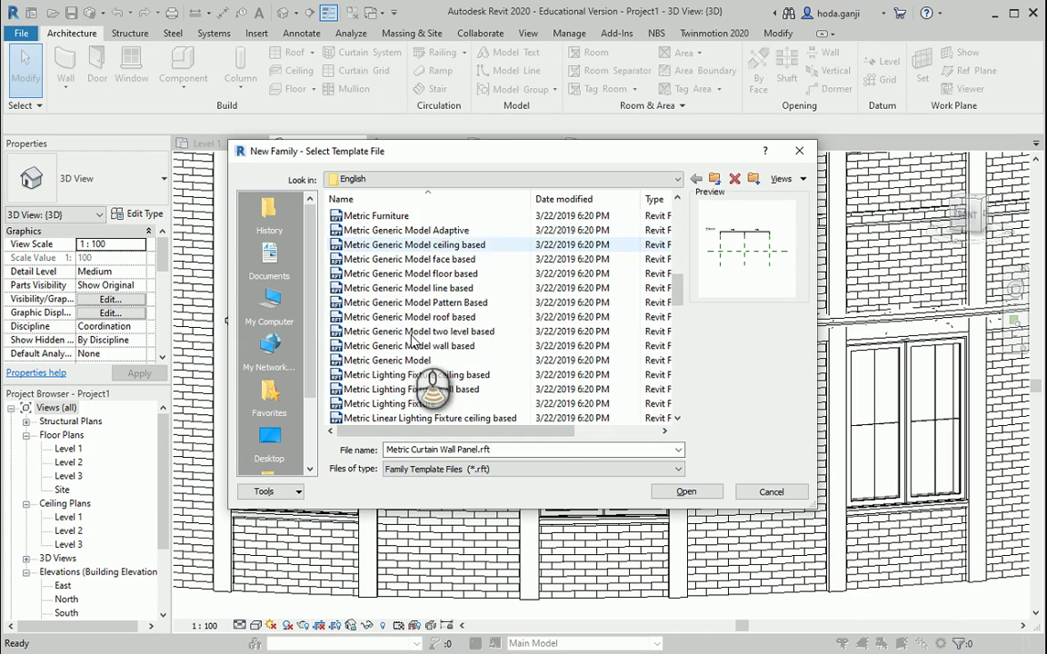
{"action": "left_click", "coordinate": [410, 346]}
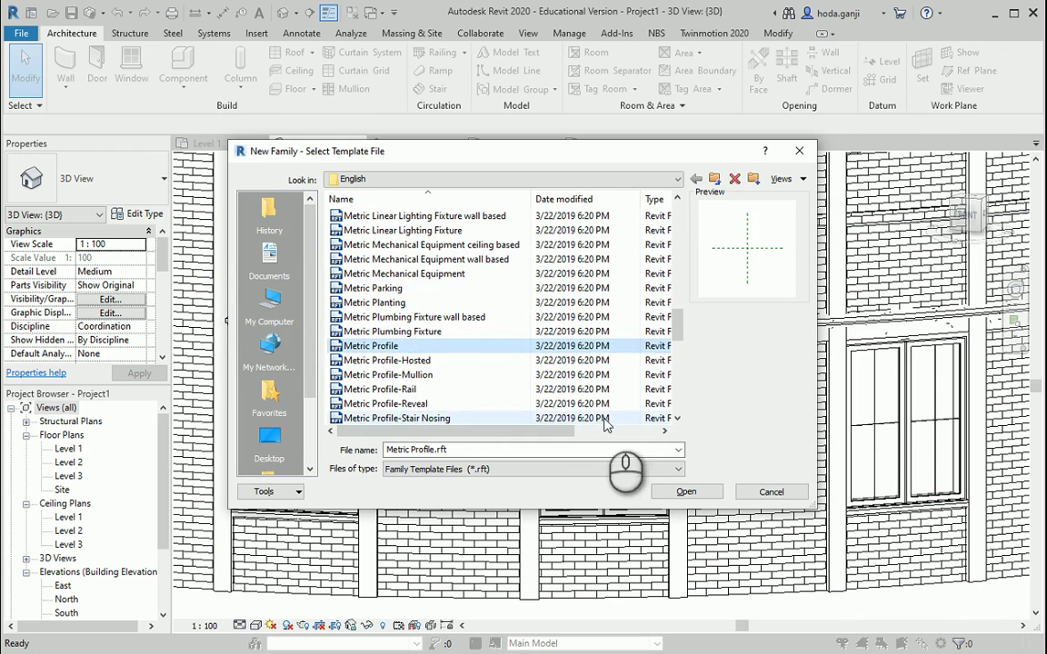
{"action": "left_click", "coordinate": [686, 491]}
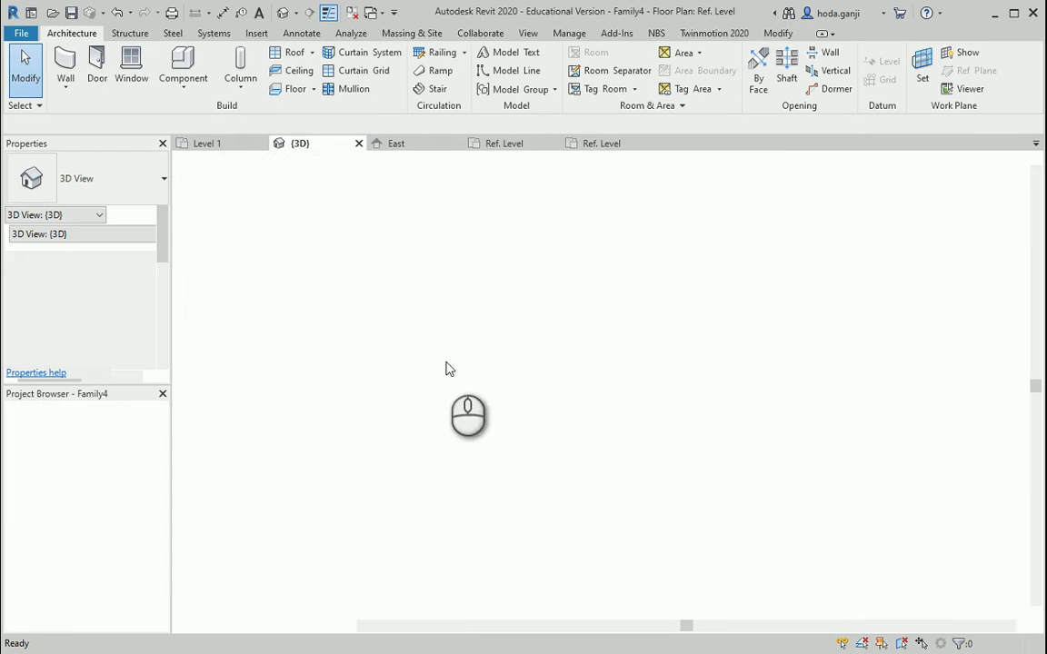
Step: Start the sill outline at the reference-plane intersection with its sloped top edge
{"action": "middle_click_drag", "start_coordinate": [671, 423], "coordinate": [262, 349]}
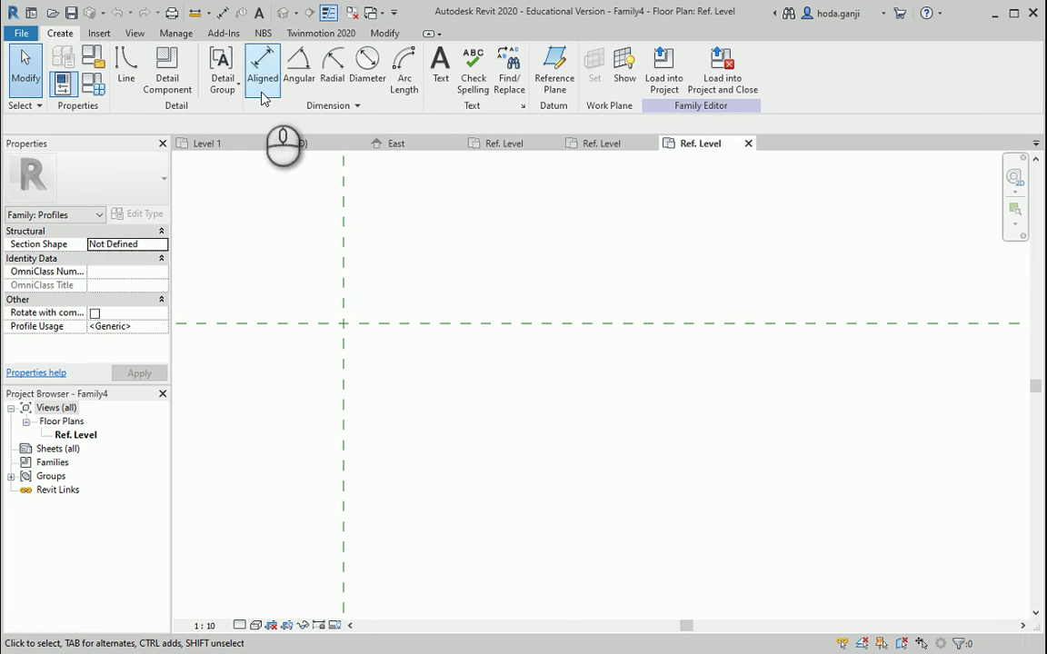
{"action": "left_click", "coordinate": [127, 68]}
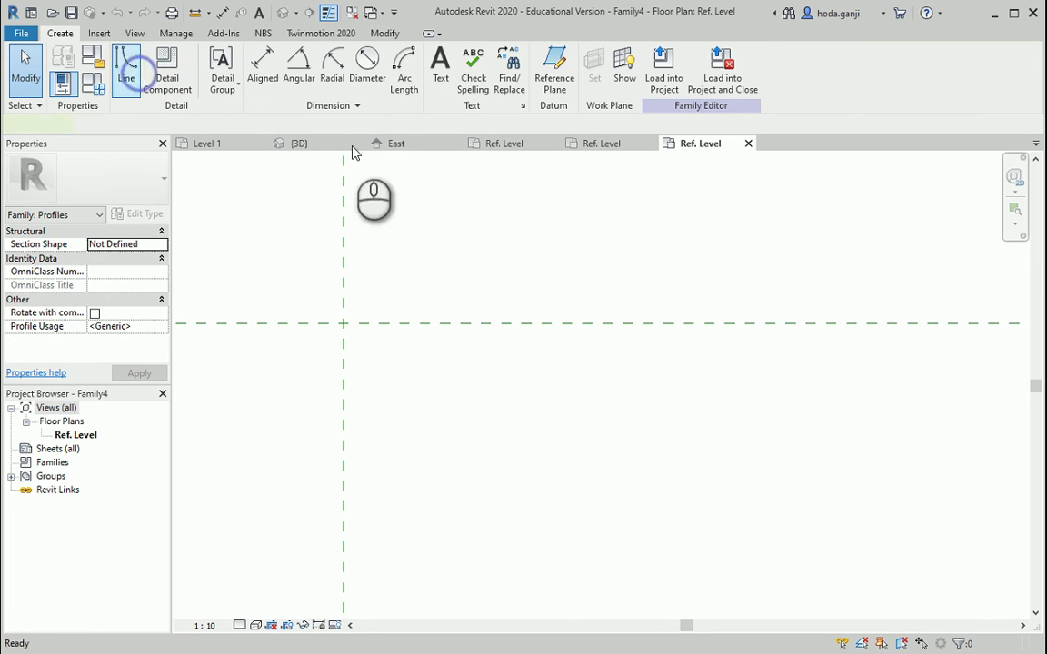
{"action": "left_click", "coordinate": [344, 323]}
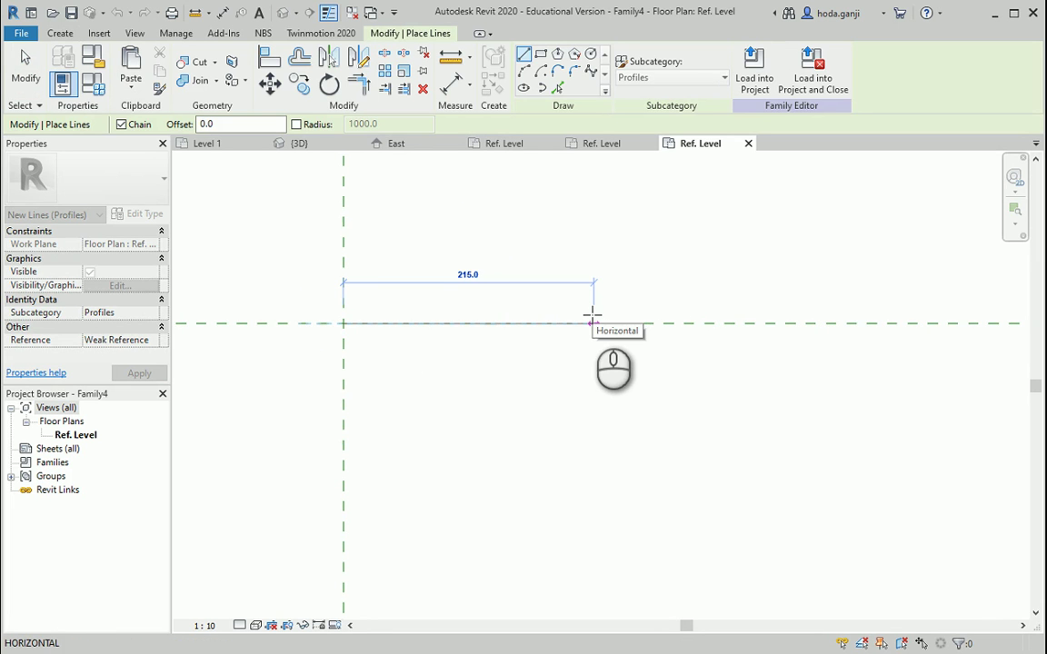
{"action": "type", "text": "3"}
{"action": "key", "text": "Escape"}
{"action": "key", "text": "Escape"}
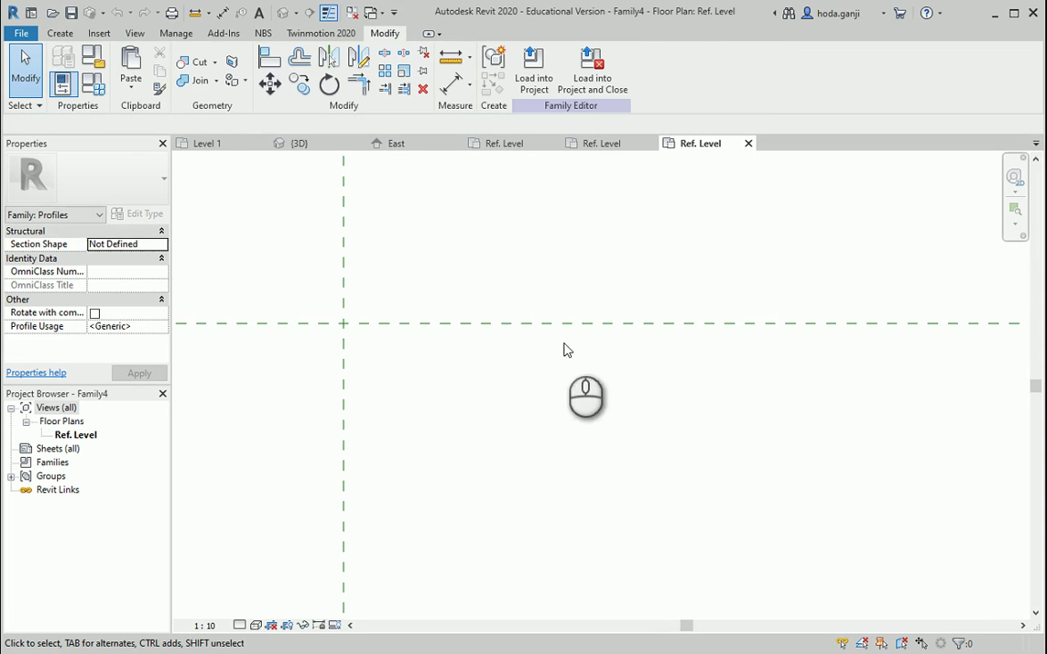
{"action": "left_click", "coordinate": [59, 33]}
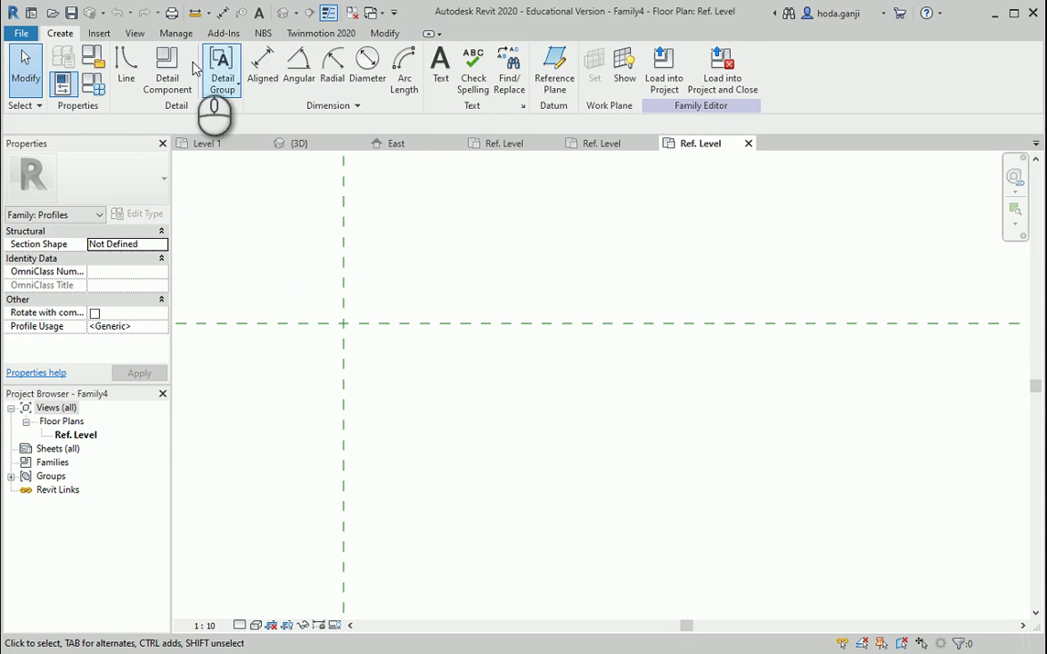
{"action": "left_click", "coordinate": [128, 68]}
{"action": "left_click", "coordinate": [343, 323]}
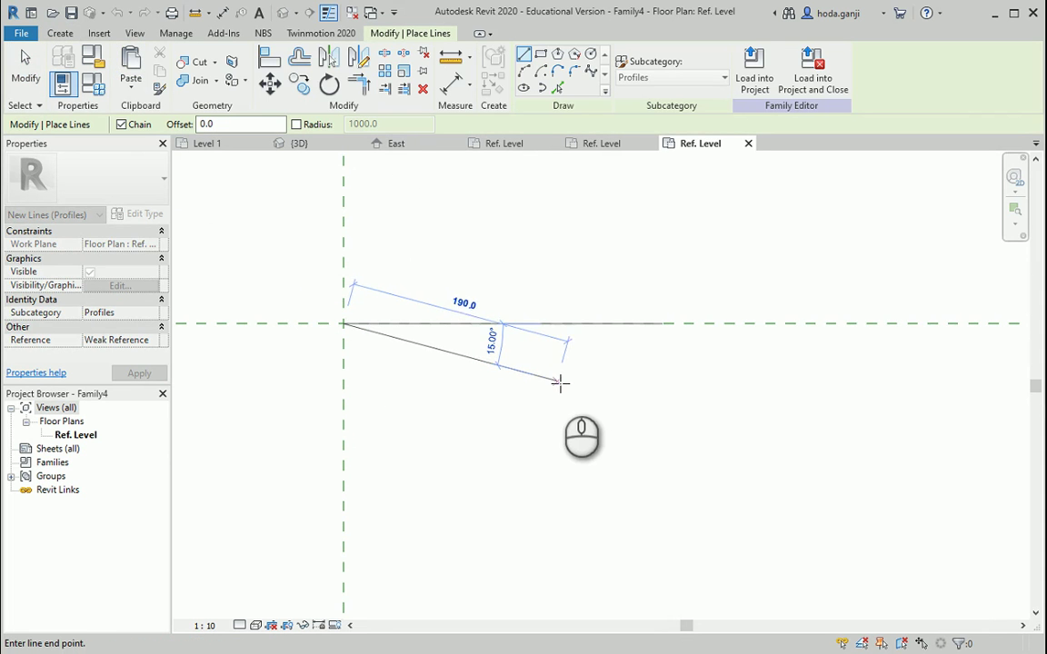
{"action": "left_click", "coordinate": [627, 380]}
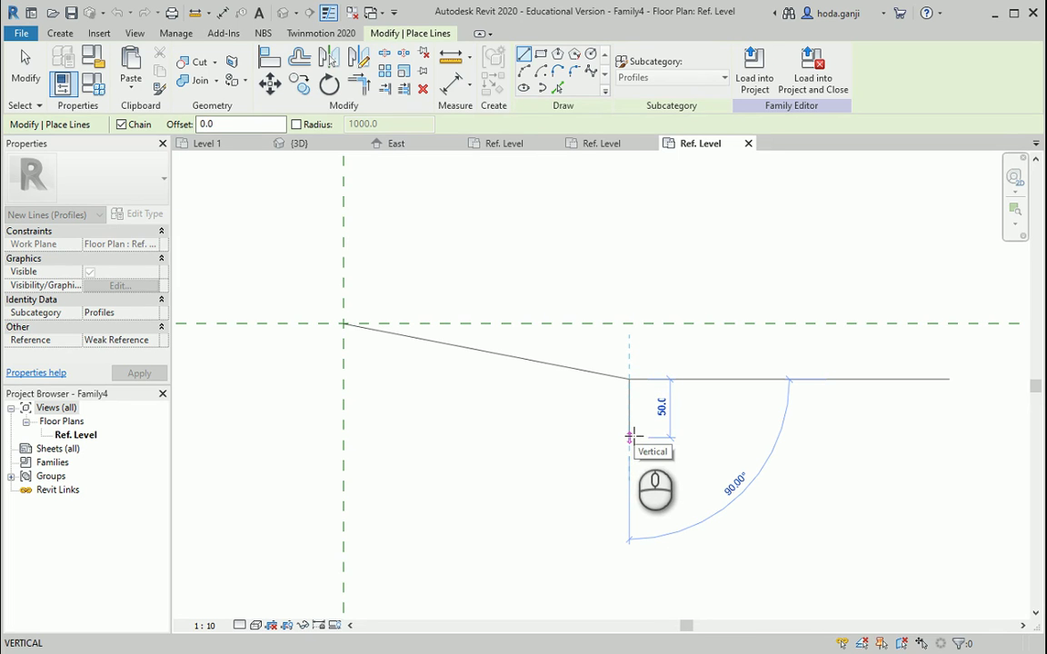
Step: Add the vertical front face and a base with a rectangular drip notch, closing the outline
{"action": "left_click", "coordinate": [628, 437]}
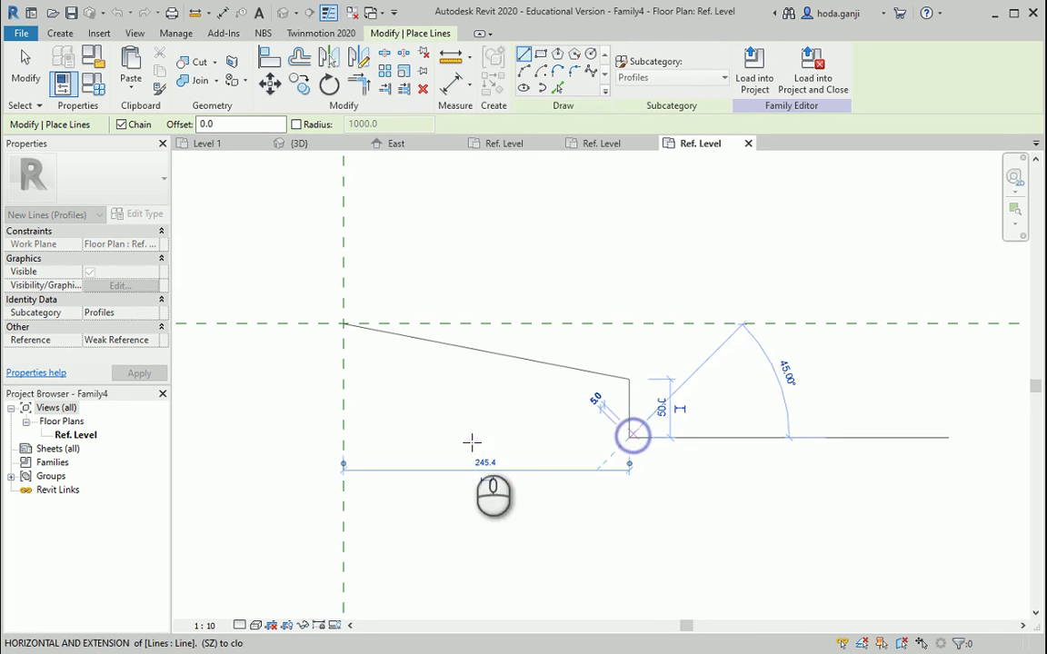
{"action": "left_click", "coordinate": [394, 439]}
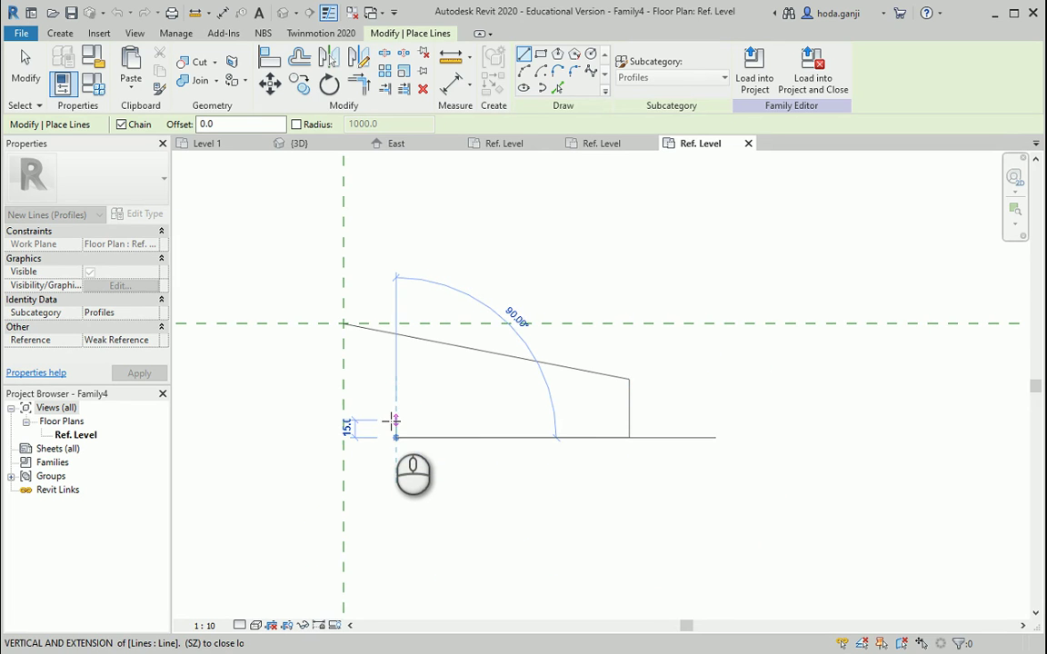
{"action": "left_click", "coordinate": [390, 420]}
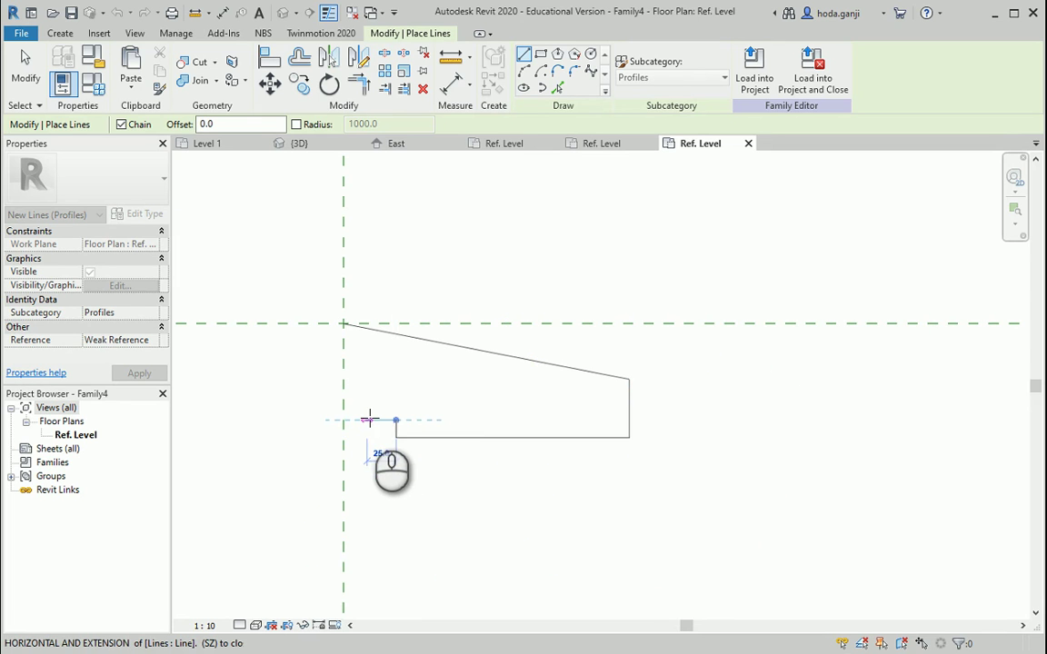
{"action": "left_click", "coordinate": [368, 420]}
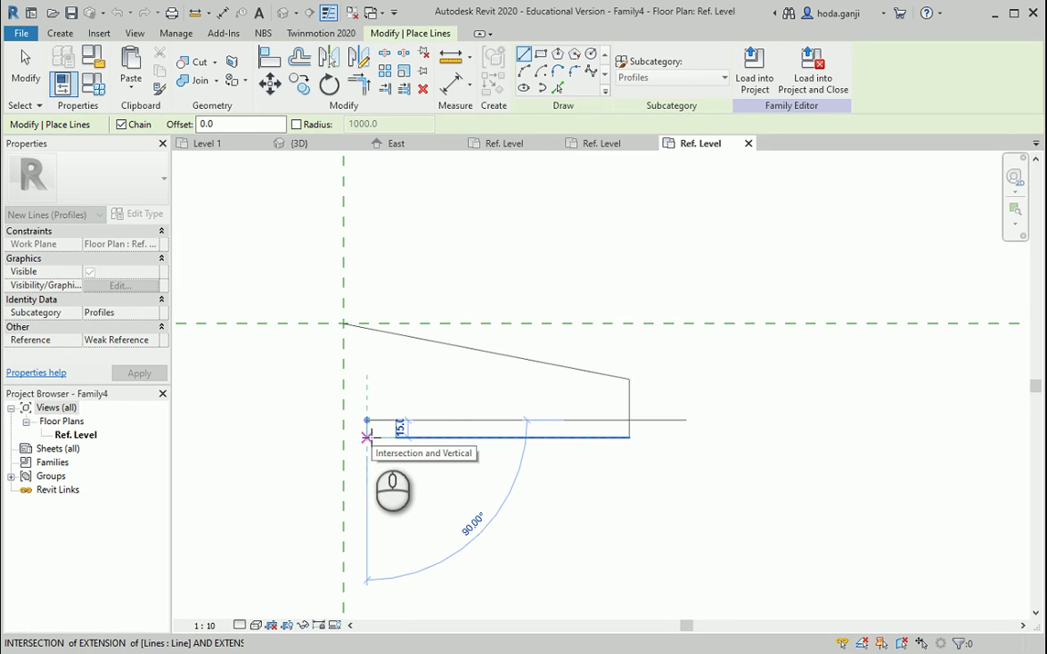
{"action": "left_click", "coordinate": [367, 437]}
{"action": "left_click", "coordinate": [343, 437]}
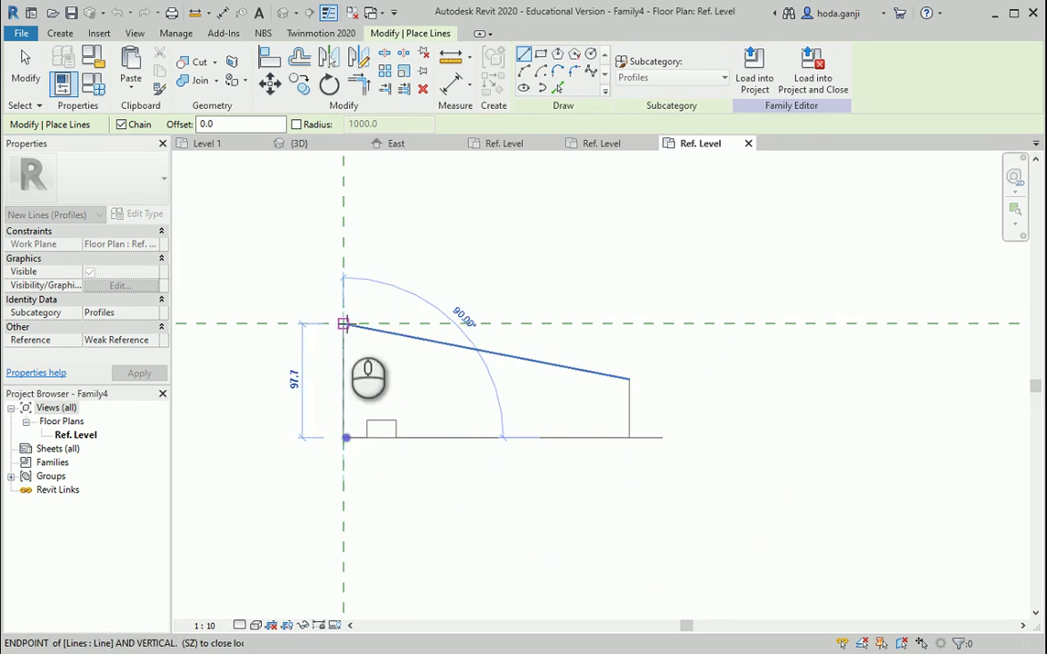
{"action": "left_click", "coordinate": [344, 322]}
{"action": "key", "text": "Escape"}
{"action": "key", "text": "Escape"}
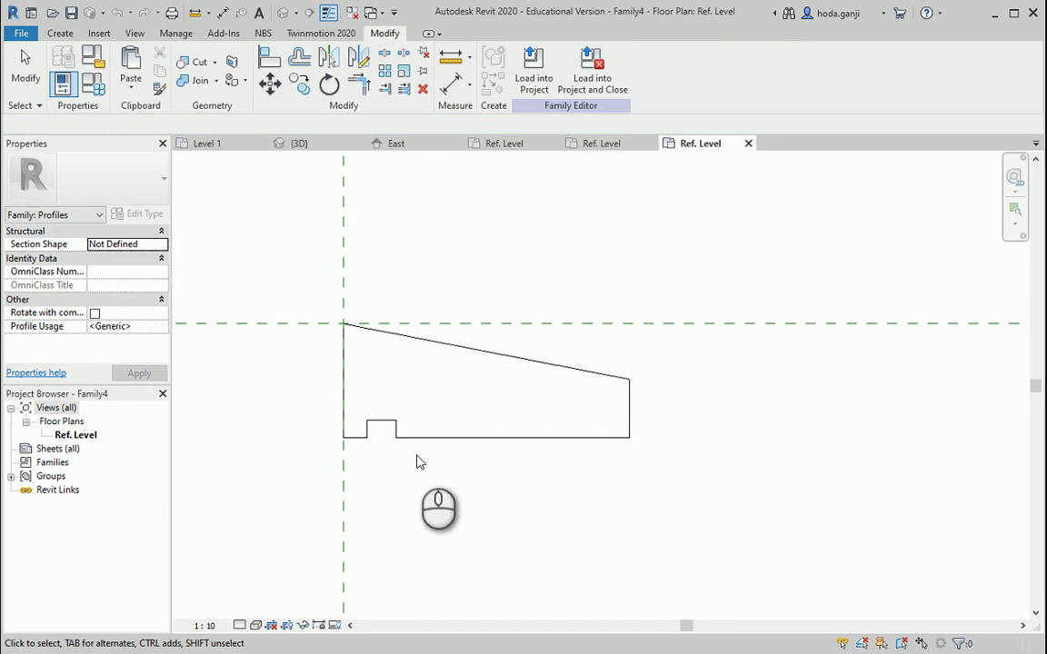
Step: Load the sill profile into Project1 and go to the 3D facade view
{"action": "left_click", "coordinate": [536, 76]}
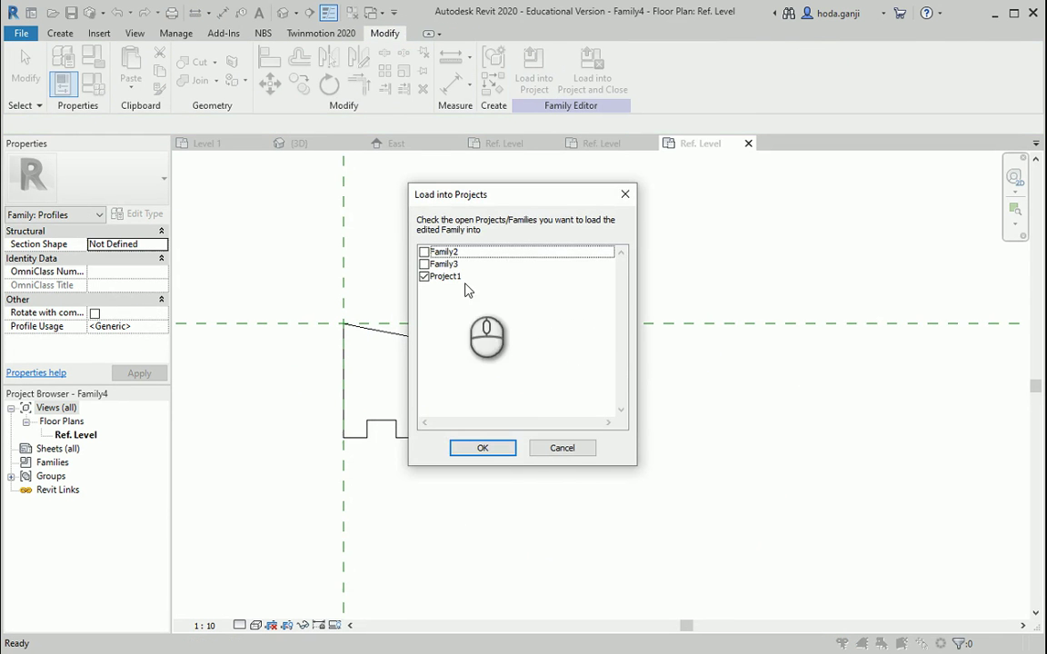
{"action": "left_click", "coordinate": [499, 450]}
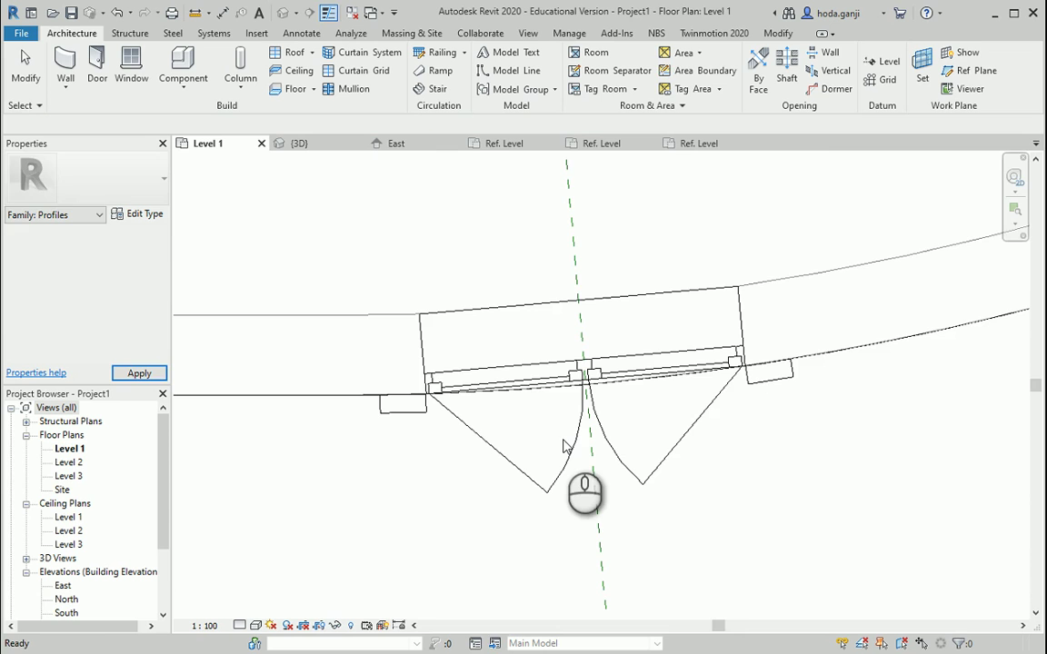
{"action": "left_click", "coordinate": [323, 145]}
{"action": "scroll", "coordinate": [491, 355], "scroll_direction": "down", "scroll_amount": 2}
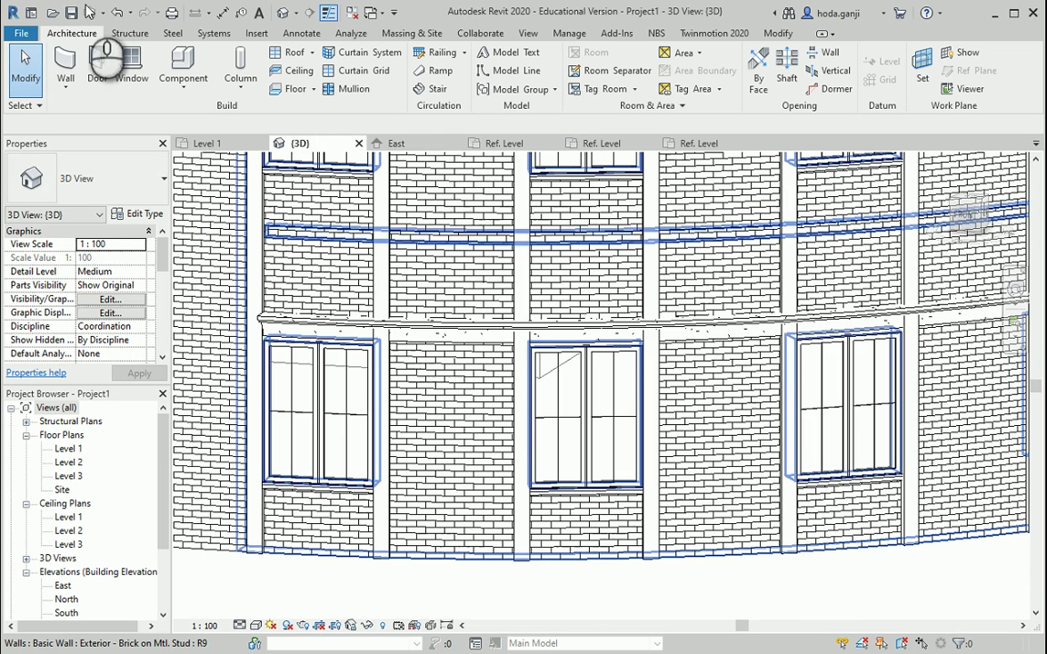
Step: Place a Cornice 2 wall sweep along the curved wall below the windows
{"action": "left_click", "coordinate": [65, 82]}
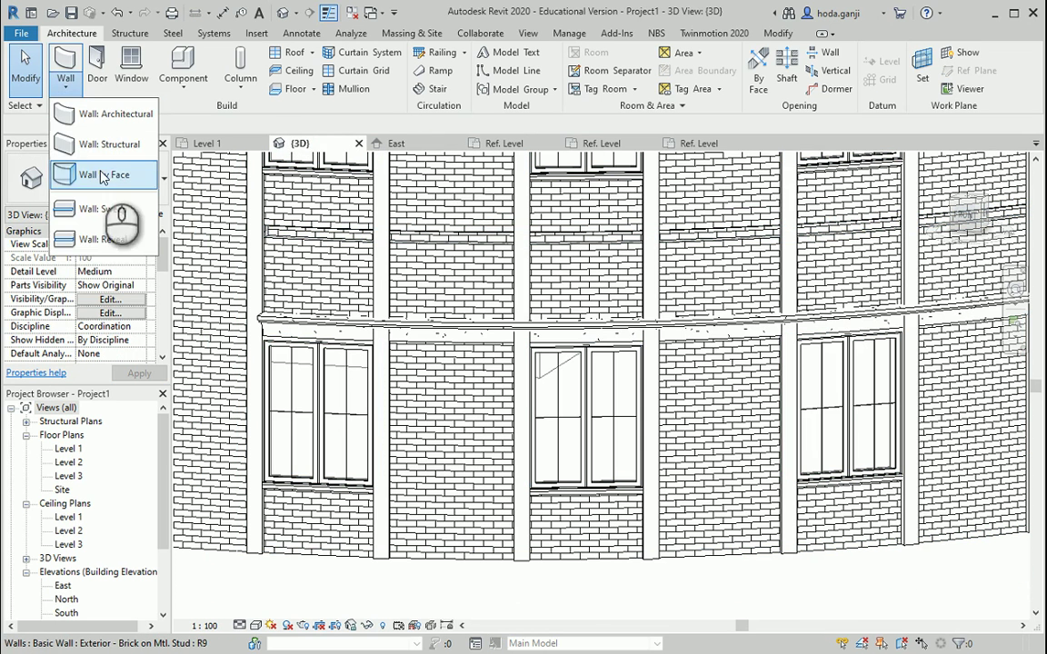
{"action": "left_click", "coordinate": [105, 207]}
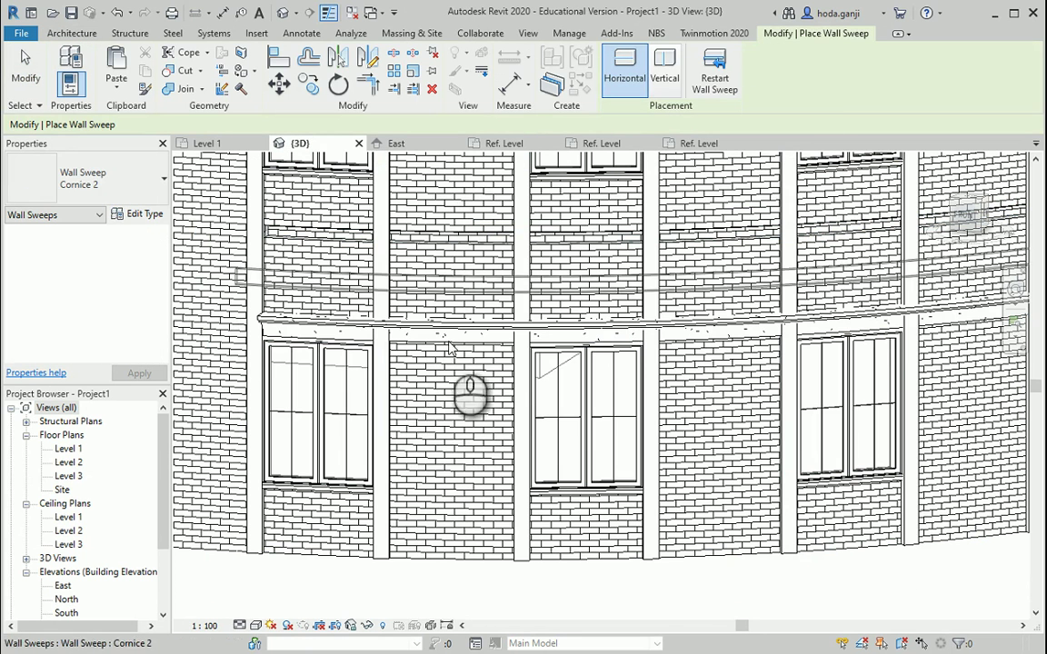
{"action": "left_click", "coordinate": [357, 499]}
{"action": "scroll", "coordinate": [285, 524], "scroll_direction": "down", "scroll_amount": 2}
{"action": "key", "text": "Escape"}
{"action": "key", "text": "Escape"}
{"action": "scroll", "coordinate": [281, 514], "scroll_direction": "up", "scroll_amount": 3}
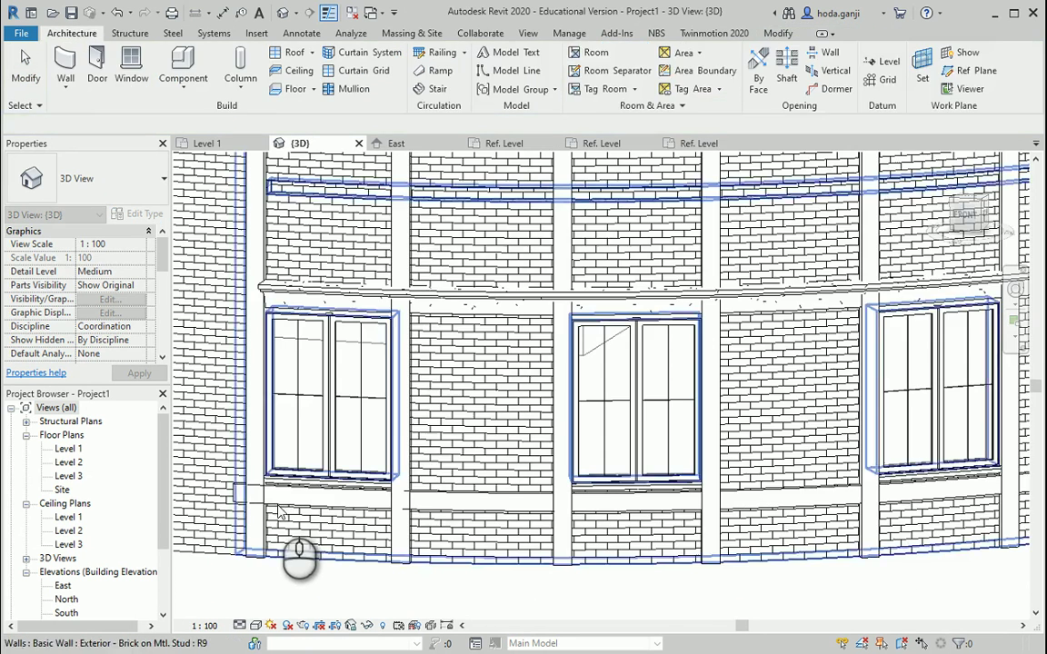
Step: Drag the sweep's end grips to extend it along the wall to the pillar edge
{"action": "left_click", "coordinate": [237, 495]}
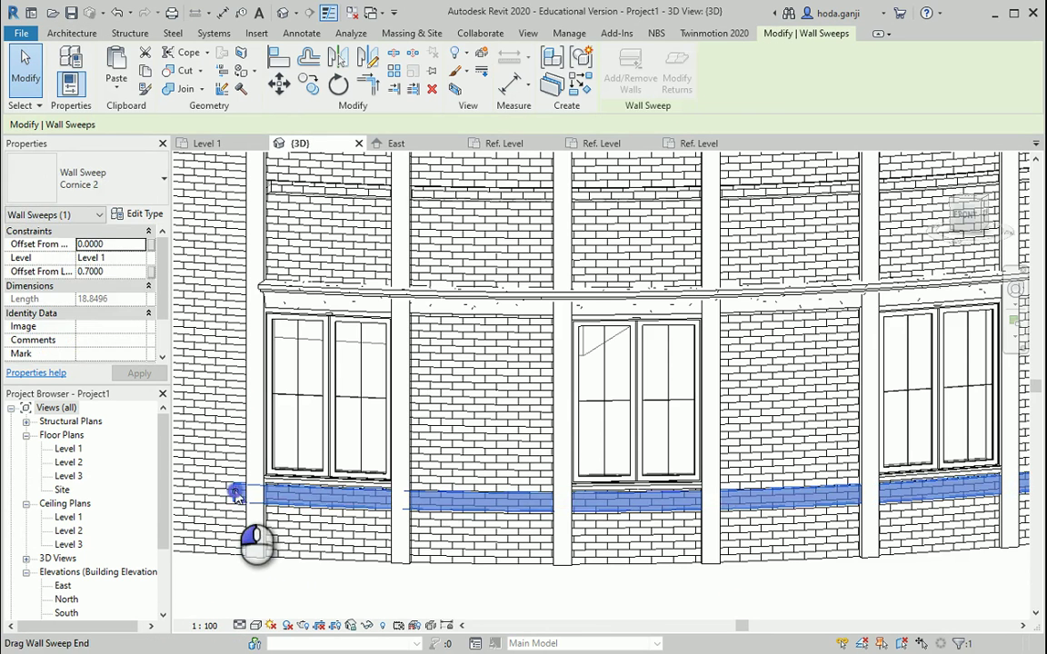
{"action": "mouse_move", "coordinate": [237, 491]}
{"action": "left_mouse_down"}
{"action": "mouse_move", "coordinate": [281, 503]}
{"action": "mouse_move", "coordinate": [264, 504]}
{"action": "left_mouse_up"}
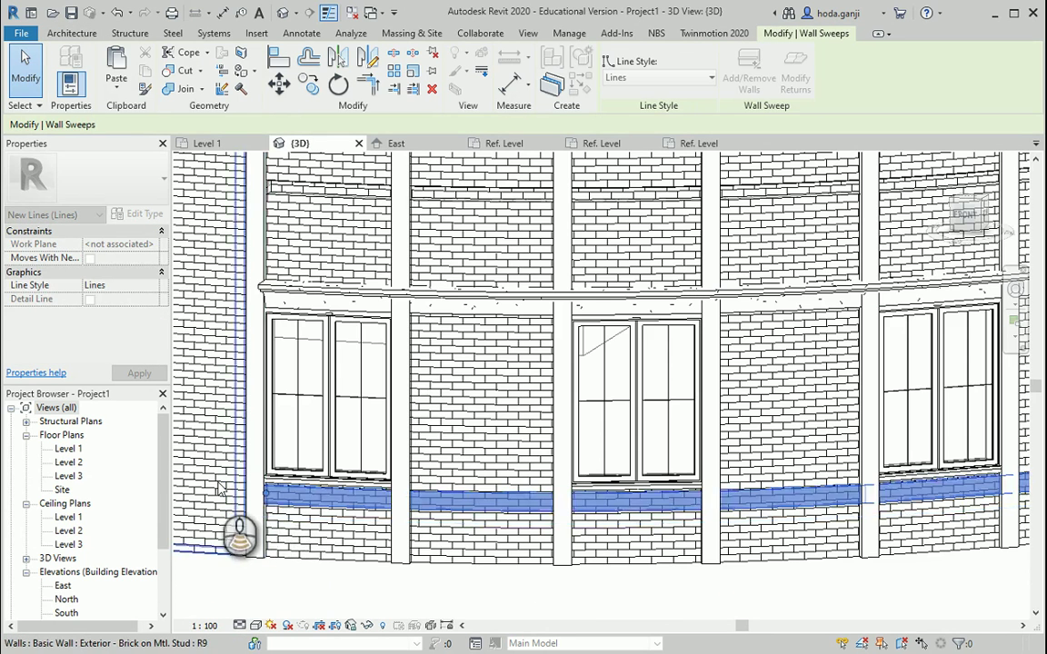
{"action": "scroll", "coordinate": [264, 509], "scroll_direction": "down", "scroll_amount": 5}
{"action": "scroll", "coordinate": [527, 463], "scroll_direction": "up", "scroll_amount": 10}
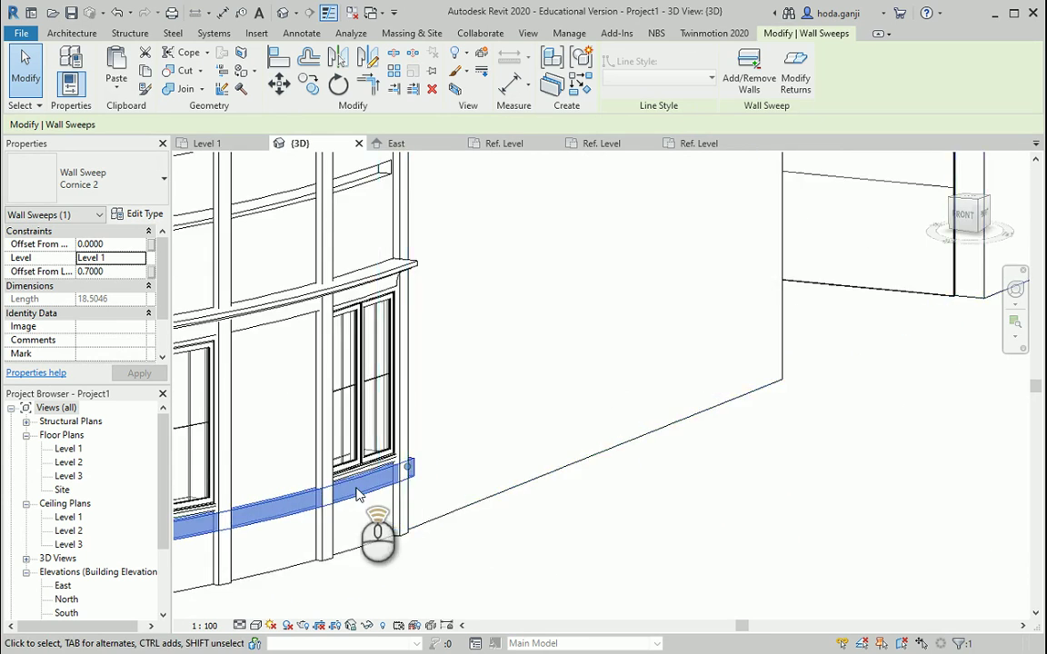
{"action": "left_click_drag", "start_coordinate": [496, 440], "coordinate": [467, 444]}
{"action": "scroll", "coordinate": [718, 445], "scroll_direction": "down", "scroll_amount": 3}
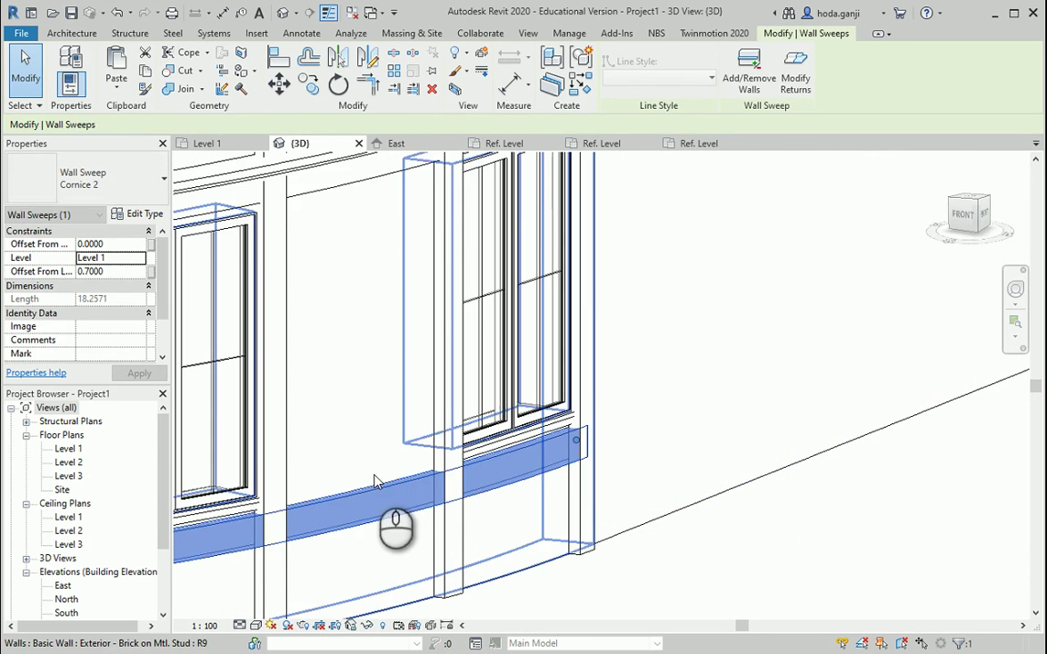
Step: Duplicate the sweep type as Window-bottom with the Family4 : Family4 profile
{"action": "left_click", "coordinate": [143, 218]}
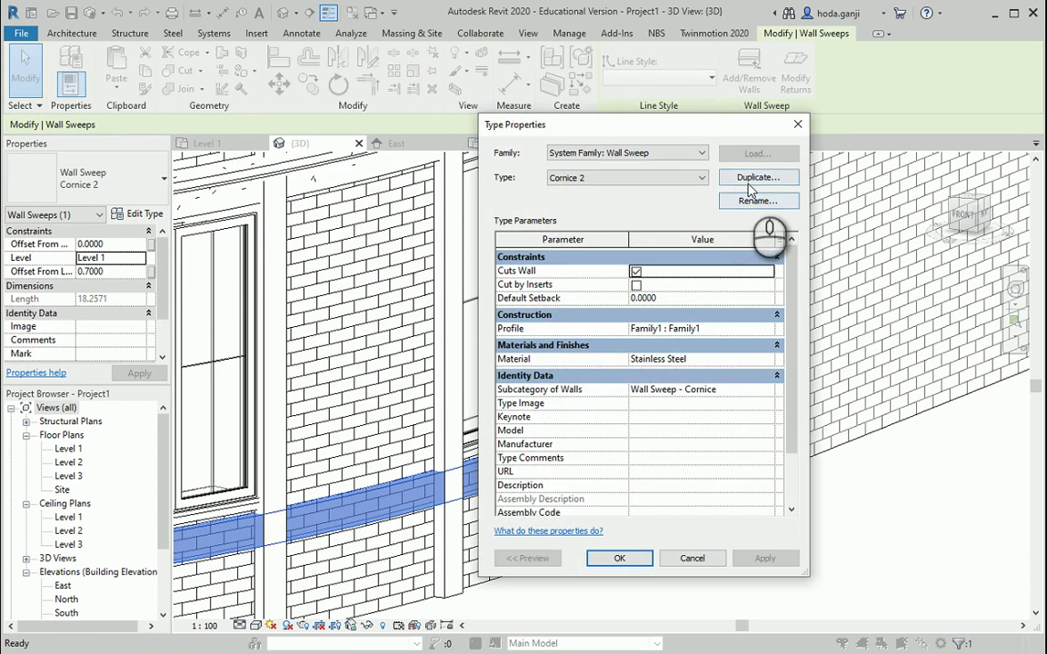
{"action": "left_click", "coordinate": [750, 177]}
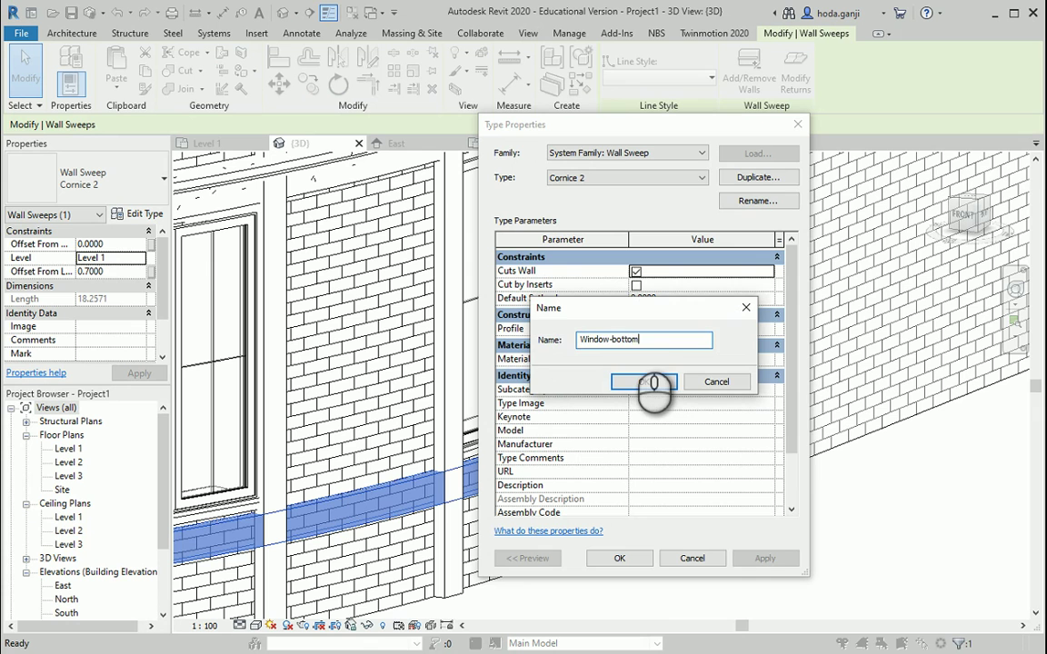
{"action": "left_click", "coordinate": [643, 380]}
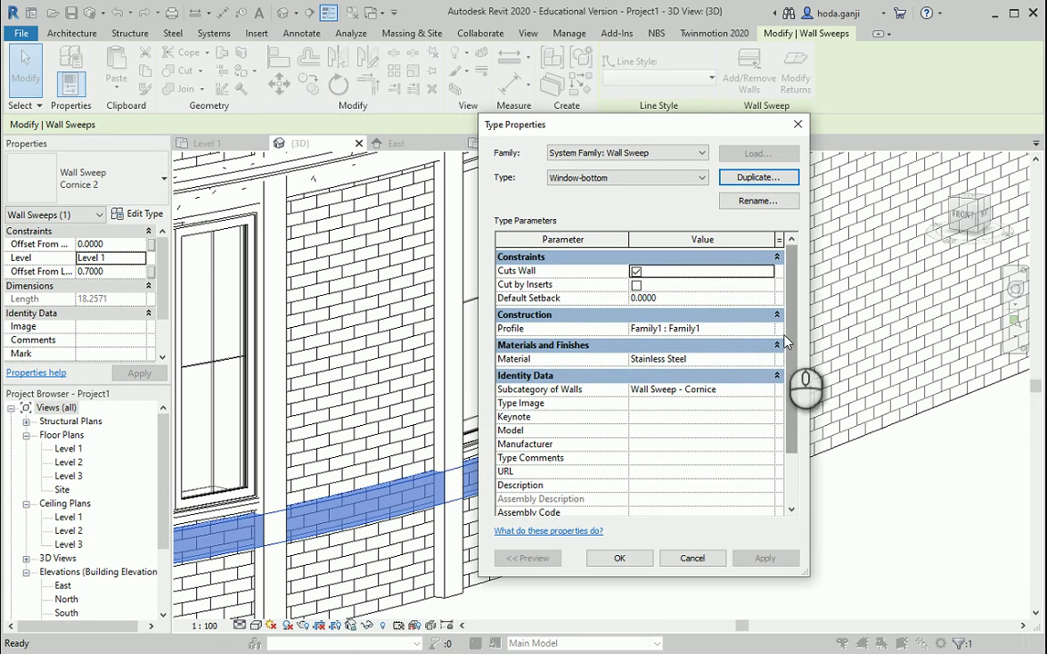
{"action": "left_click", "coordinate": [768, 329]}
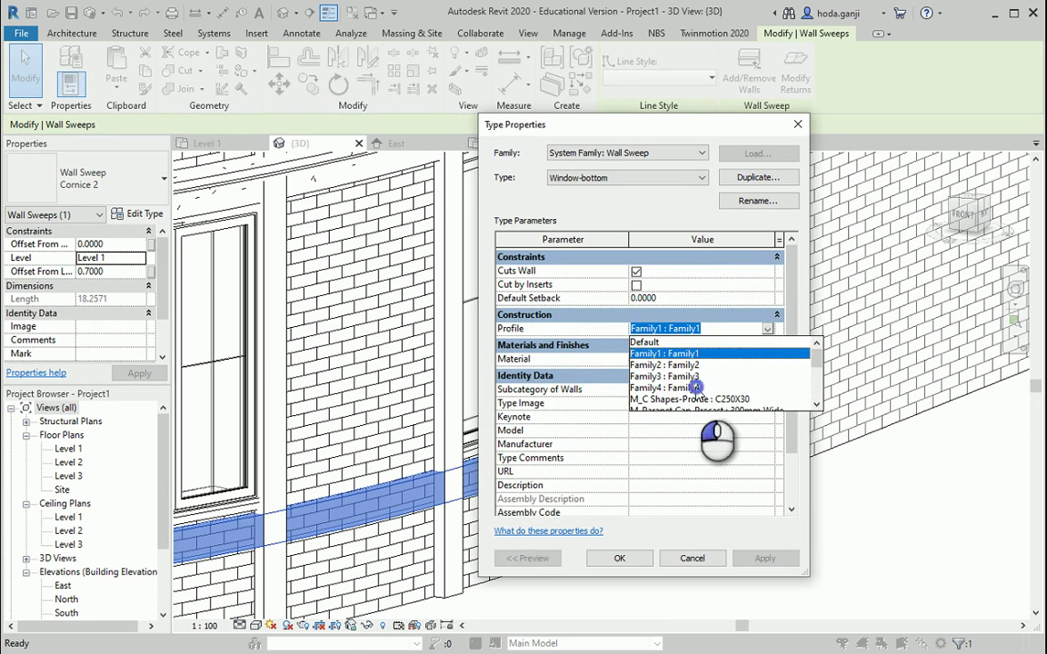
{"action": "left_click", "coordinate": [696, 388]}
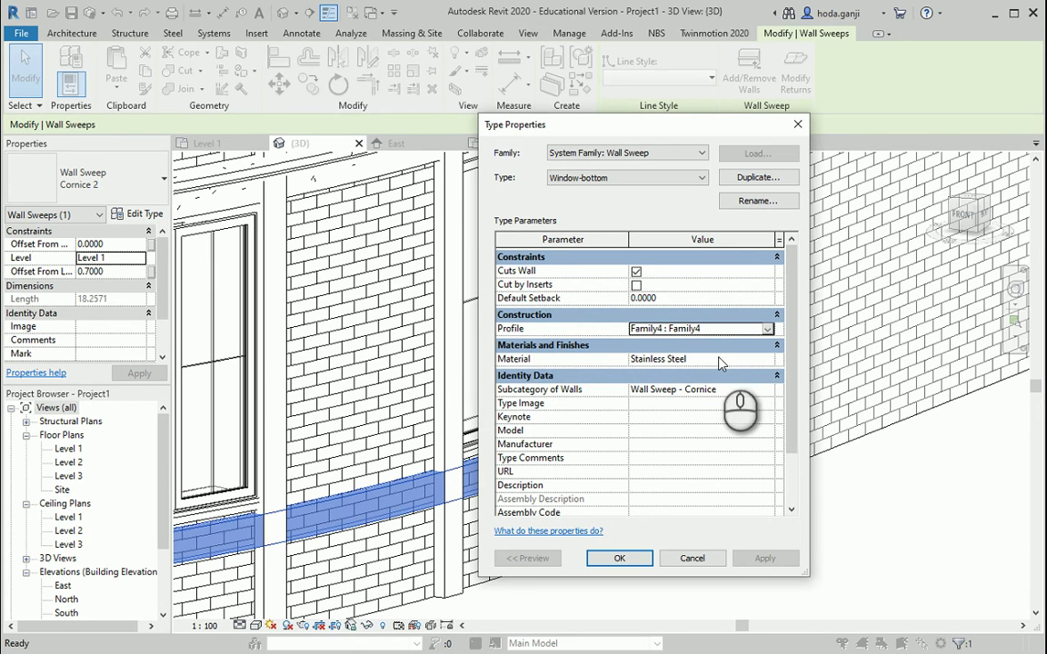
Step: Set the Window-bottom material to Concrete, Precast and apply the type
{"action": "left_click", "coordinate": [768, 360]}
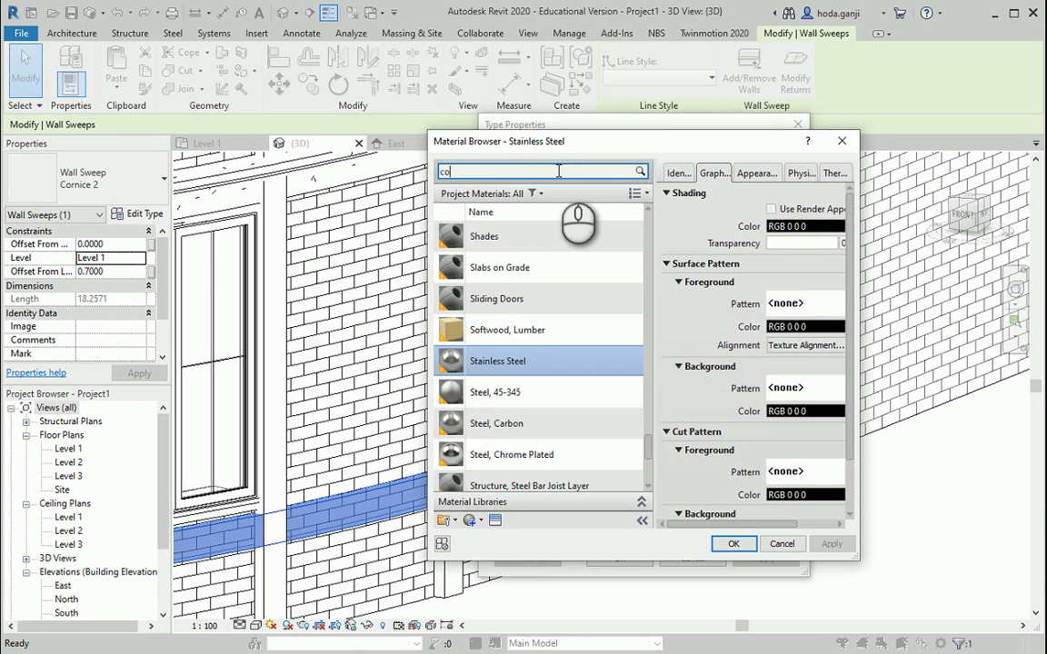
{"action": "left_click", "coordinate": [558, 171]}
{"action": "type", "text": "concrete"}
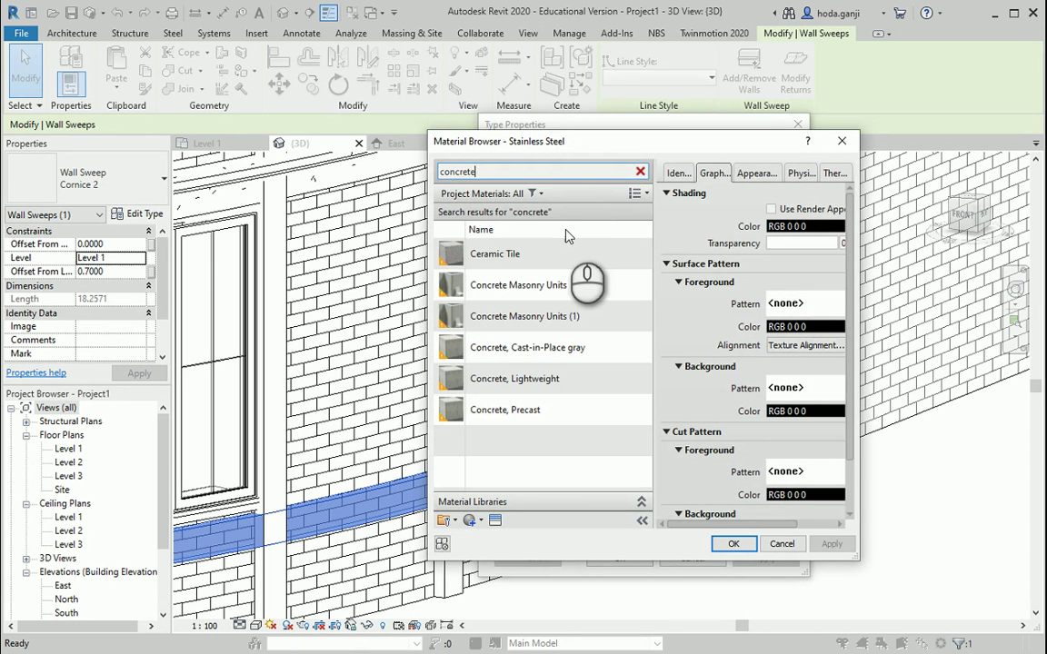
{"action": "left_click", "coordinate": [541, 409]}
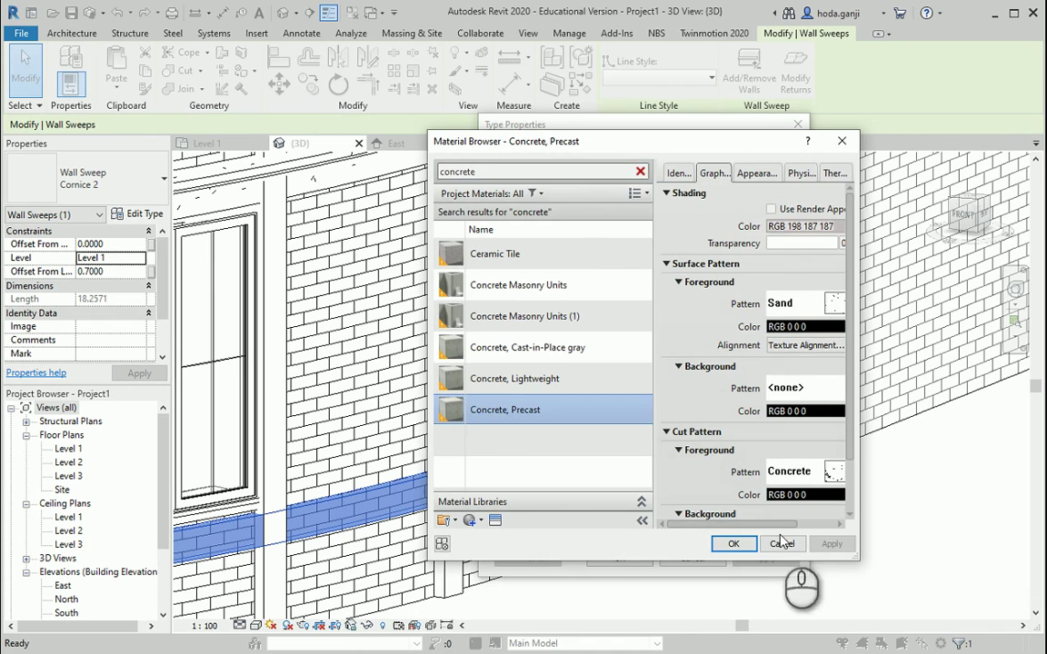
{"action": "left_click", "coordinate": [733, 544]}
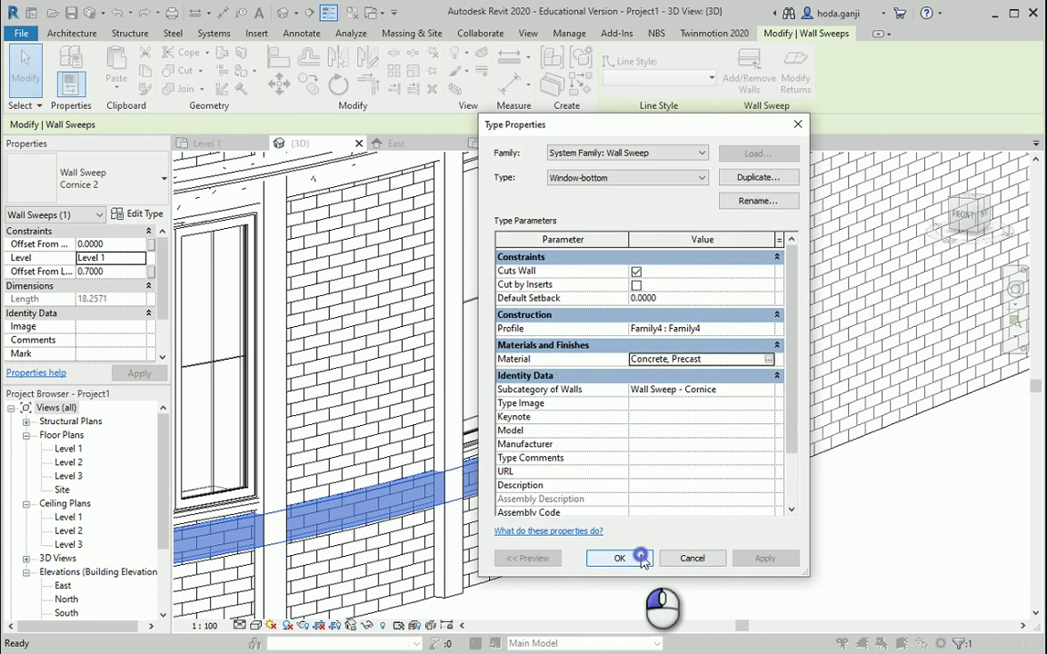
{"action": "left_click", "coordinate": [641, 558]}
{"action": "left_click", "coordinate": [701, 577]}
Step: In the East elevation, align (AL) the Window-bottom sweep up to the window sill line, then return to 3D
{"action": "scroll", "coordinate": [838, 501], "scroll_direction": "up", "scroll_amount": 3}
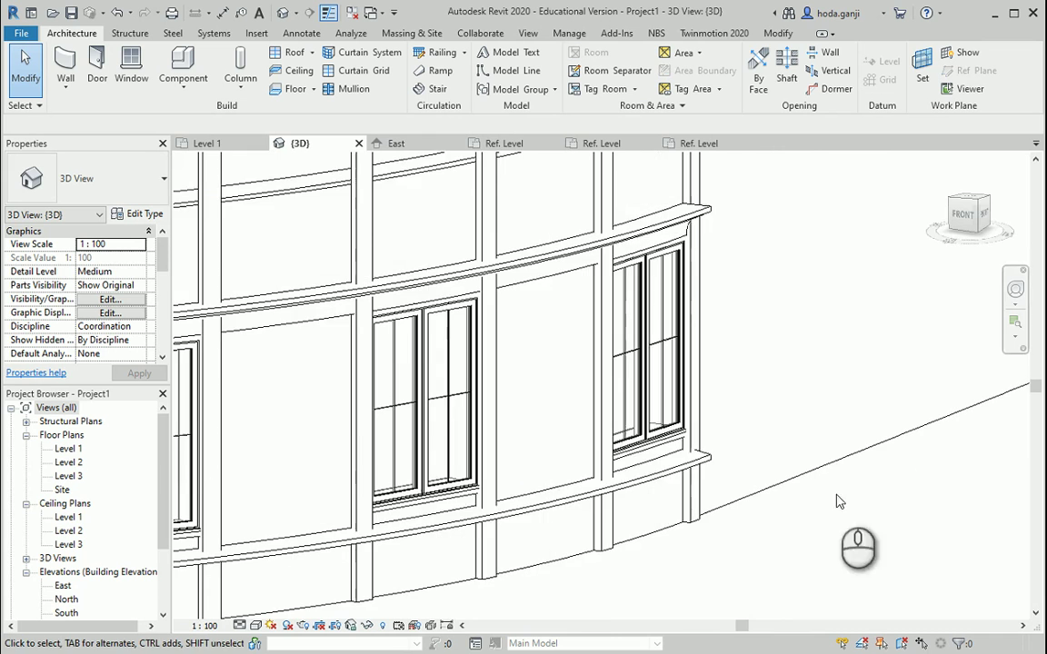
{"action": "left_click", "coordinate": [396, 142]}
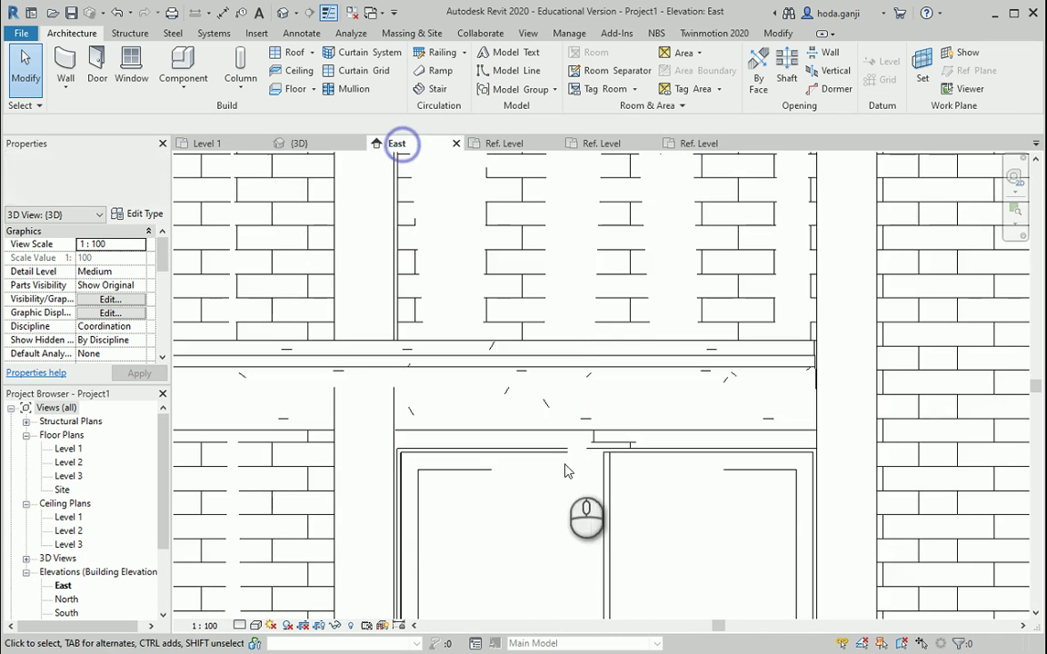
{"action": "scroll", "coordinate": [549, 372], "scroll_direction": "down", "scroll_amount": 2}
{"action": "scroll", "coordinate": [547, 390], "scroll_direction": "up", "scroll_amount": 5}
{"action": "left_click", "coordinate": [545, 536]}
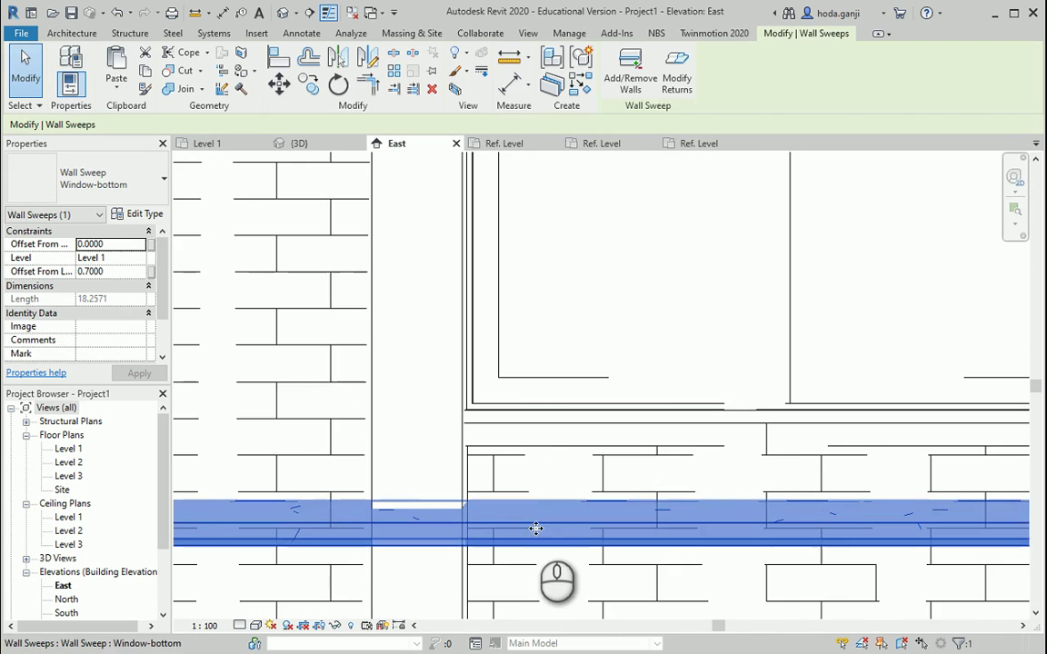
{"action": "scroll", "coordinate": [547, 490], "scroll_direction": "up", "scroll_amount": 1}
{"action": "key", "text": "Escape"}
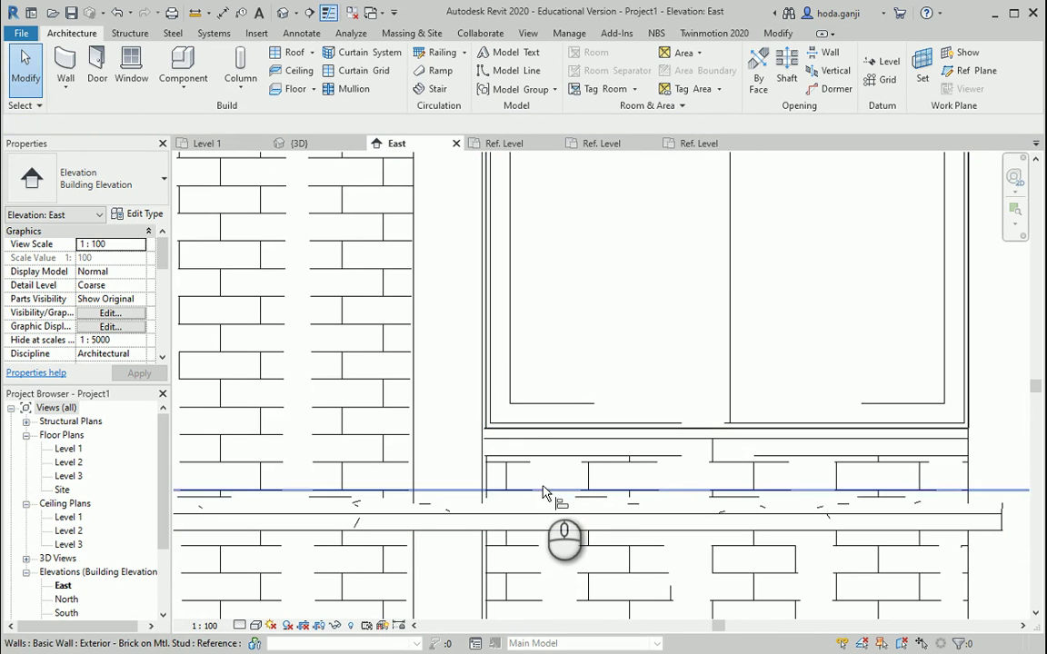
{"action": "key", "text": "a"}
{"action": "key", "text": "l"}
{"action": "left_click", "coordinate": [538, 454]}
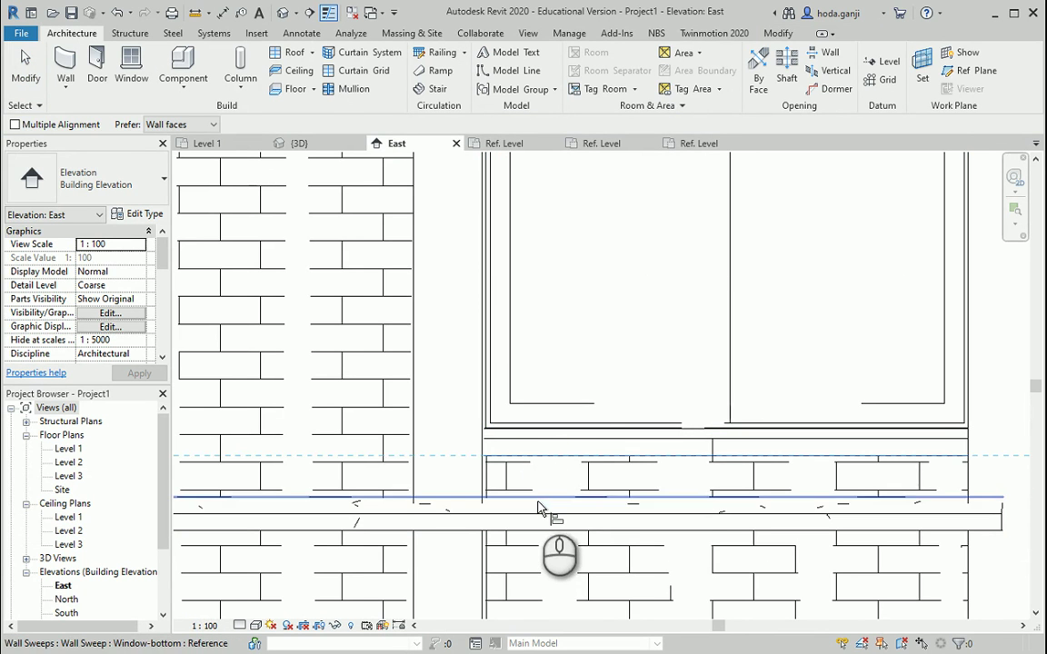
{"action": "left_click", "coordinate": [541, 511]}
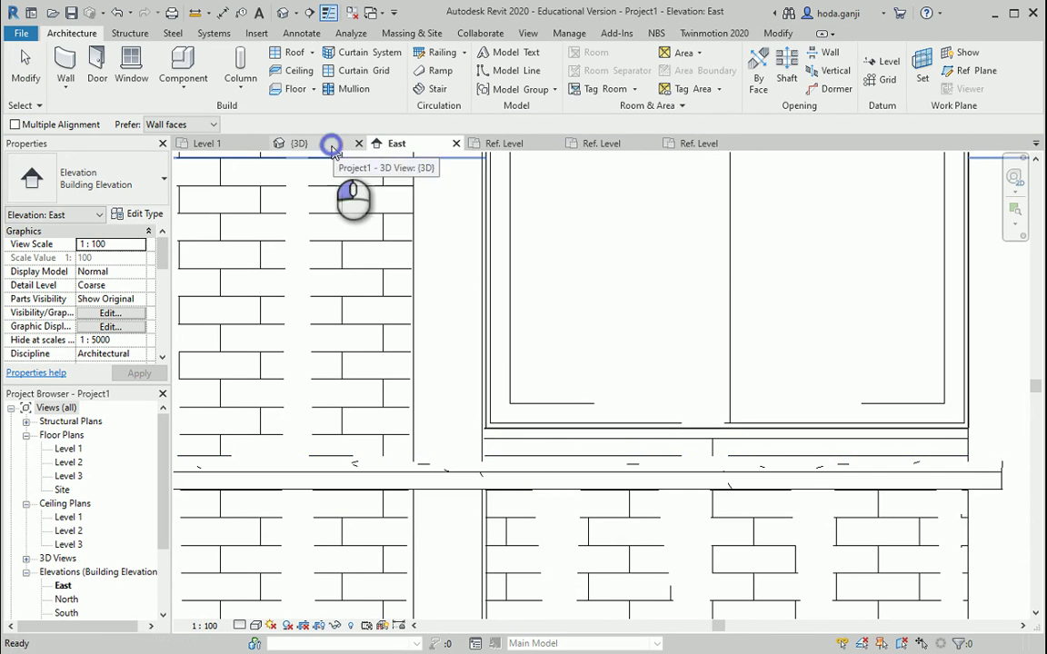
{"action": "left_click", "coordinate": [336, 148]}
{"action": "middle_click_drag", "start_coordinate": [771, 373], "coordinate": [320, 241], "text": "shift"}
Step: Set the Cornice 2 type material of the vertical sweep beside the windows to Concrete, Precast
{"action": "key", "text": "Escape"}
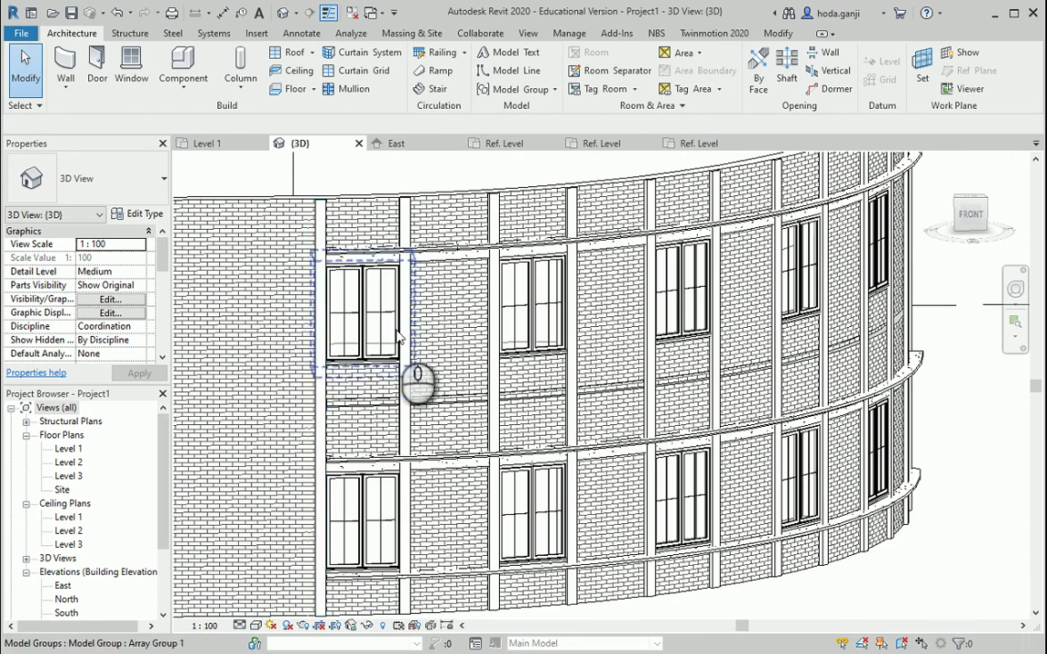
{"action": "left_click", "coordinate": [323, 211]}
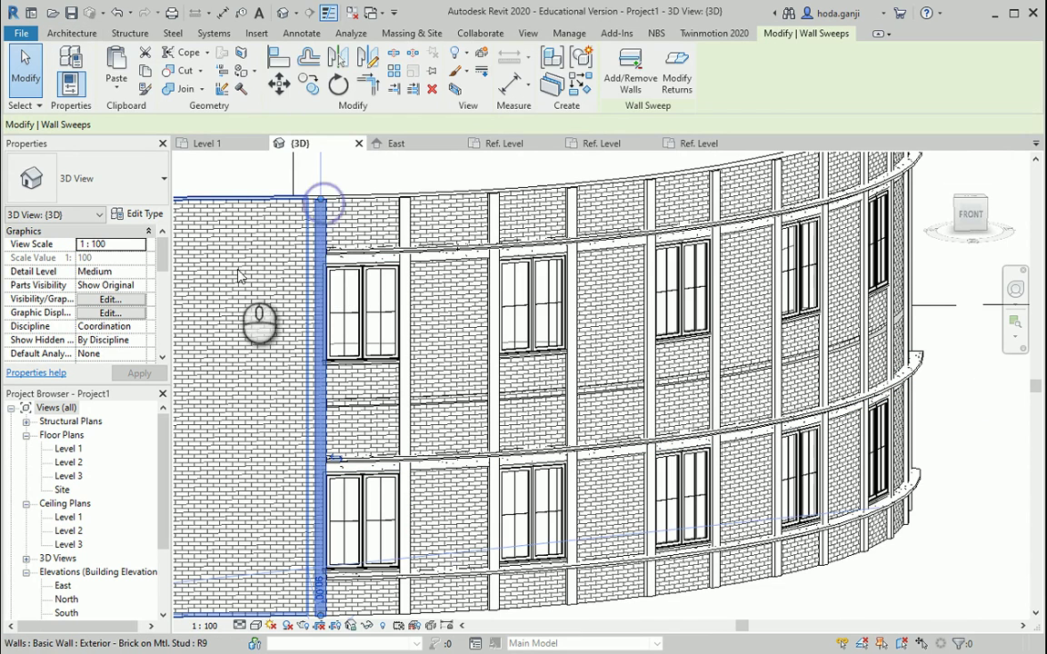
{"action": "left_click", "coordinate": [138, 215]}
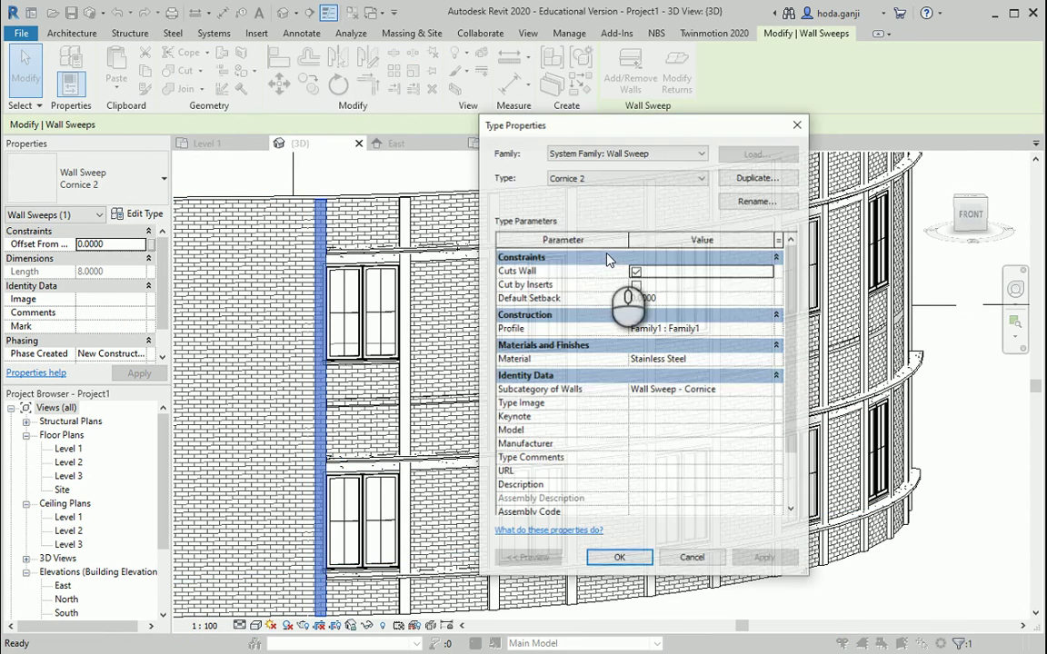
{"action": "left_click", "coordinate": [769, 359]}
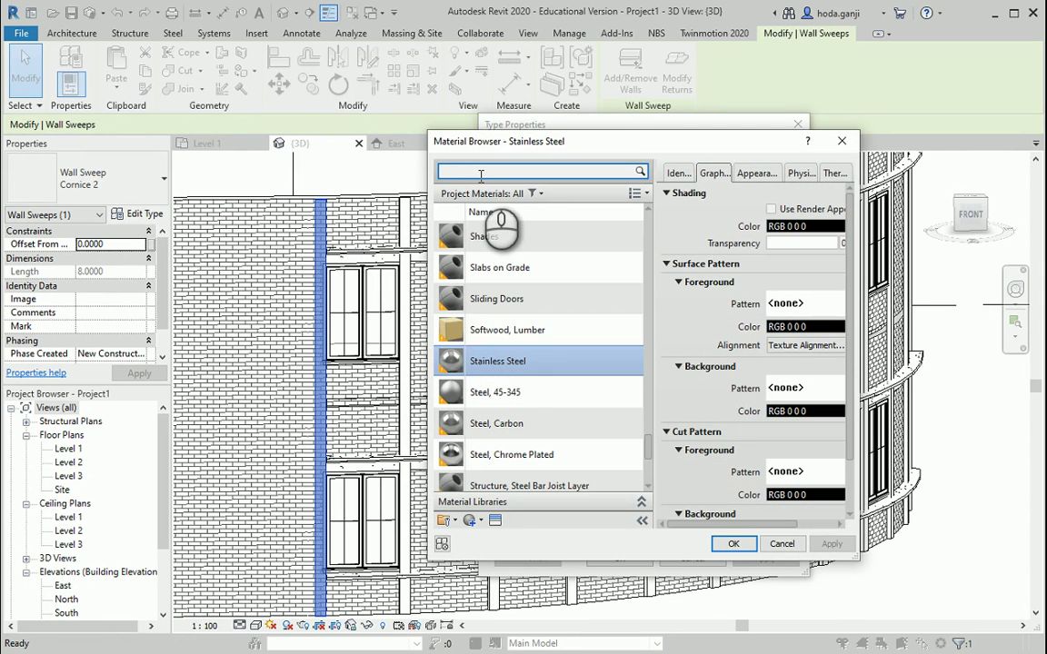
{"action": "left_click", "coordinate": [480, 173]}
{"action": "type", "text": "concrete"}
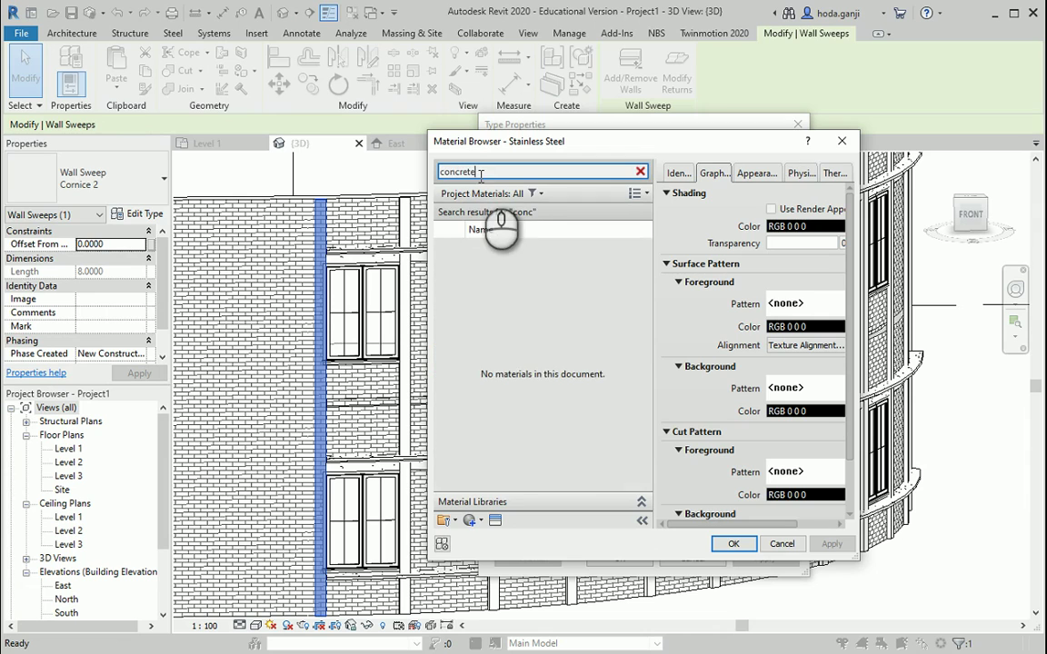
{"action": "left_click", "coordinate": [522, 408]}
{"action": "left_click", "coordinate": [733, 543]}
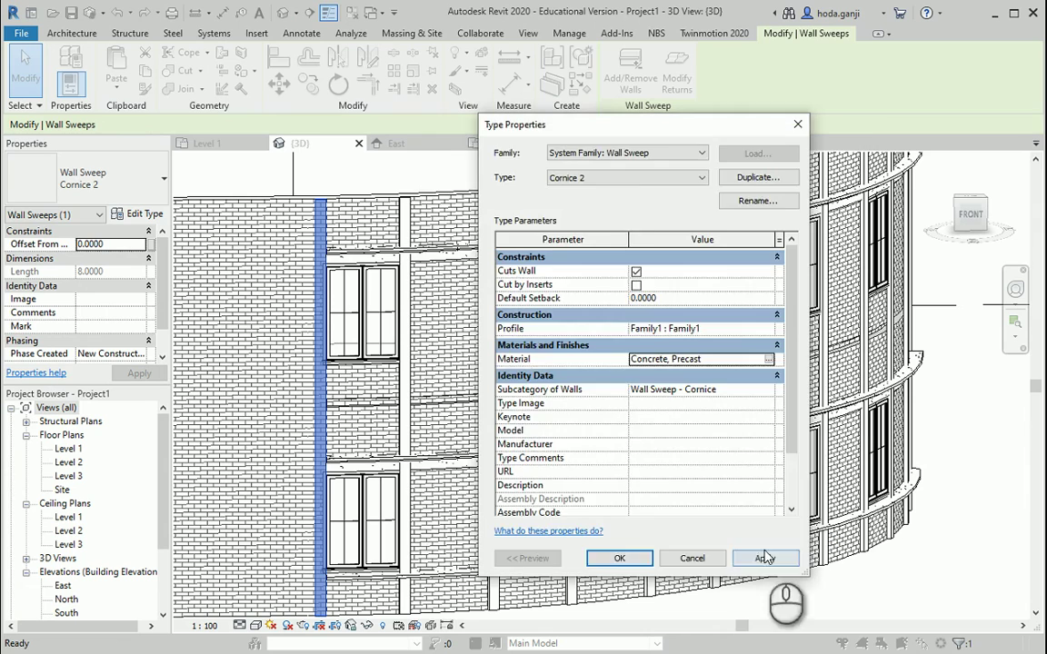